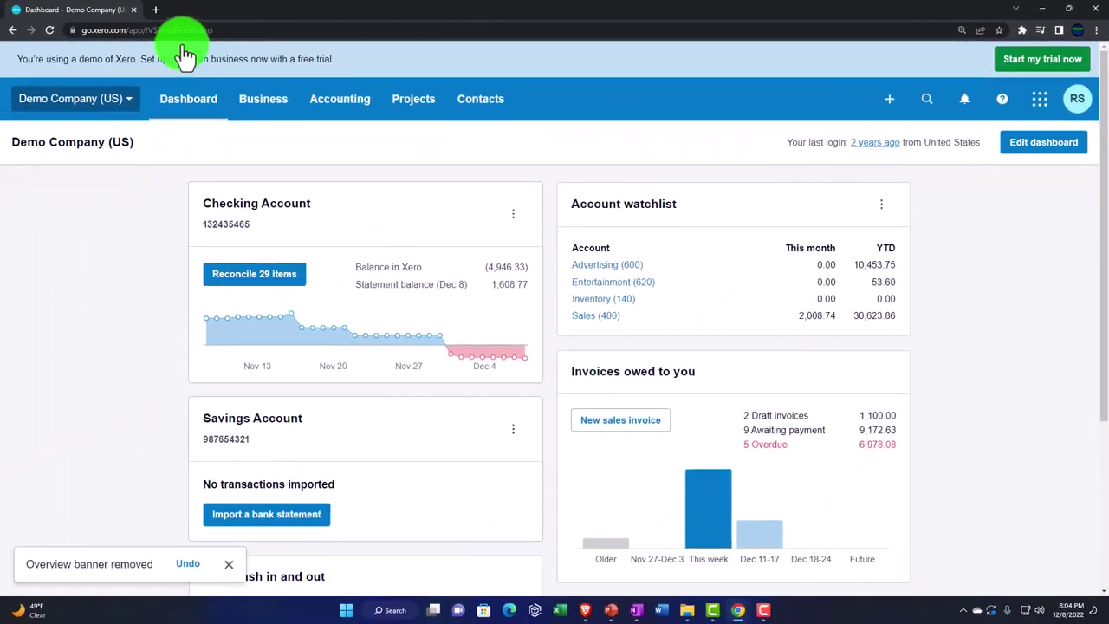
Duplicate the dashboard browser tab twice so that three copies are open.
{"action": "right_click", "coordinate": [102, 19]}
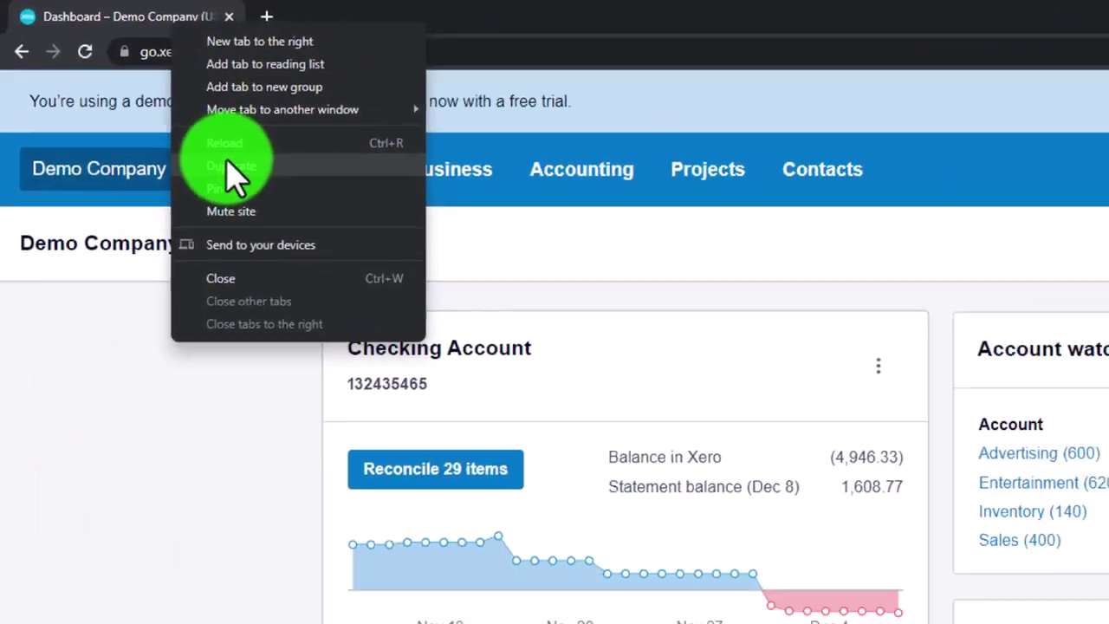
{"action": "left_click", "coordinate": [138, 95]}
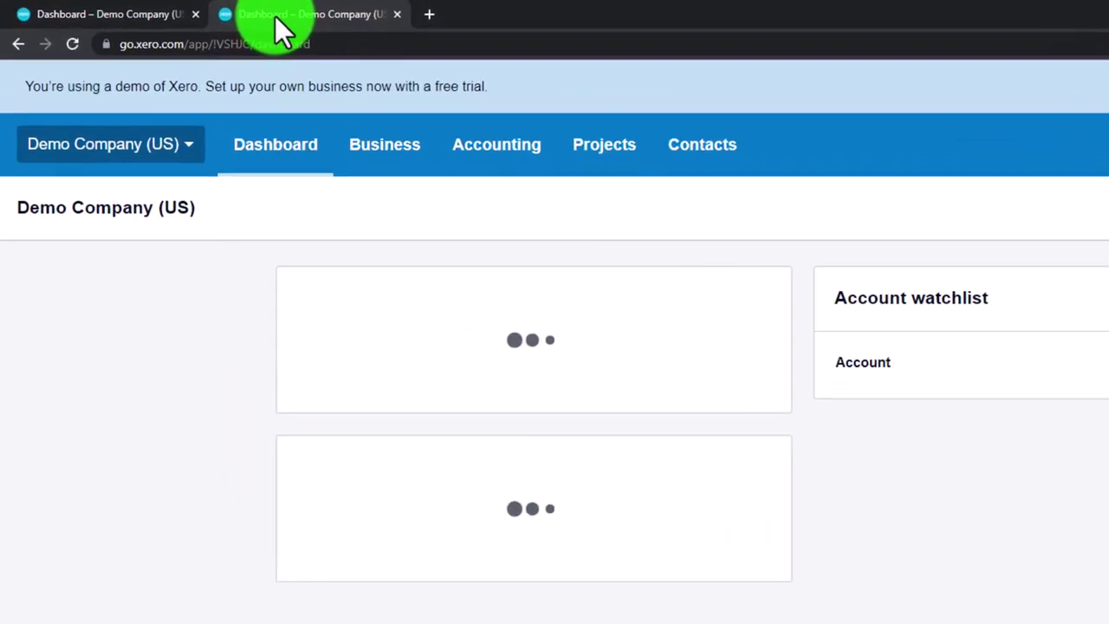
{"action": "right_click", "coordinate": [190, 15]}
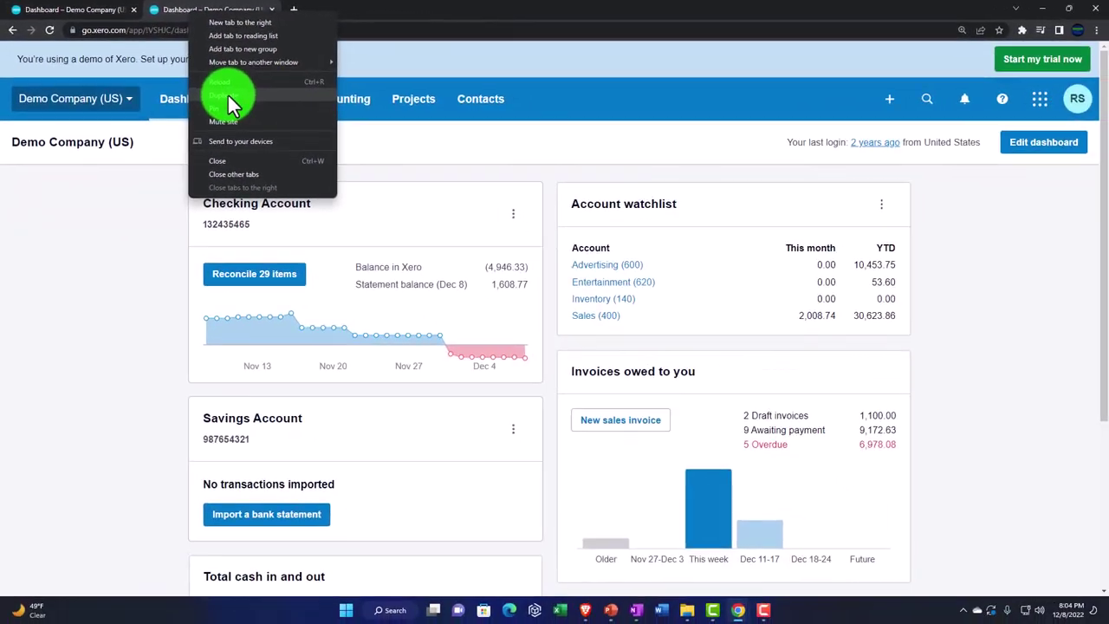
{"action": "left_click", "coordinate": [339, 142]}
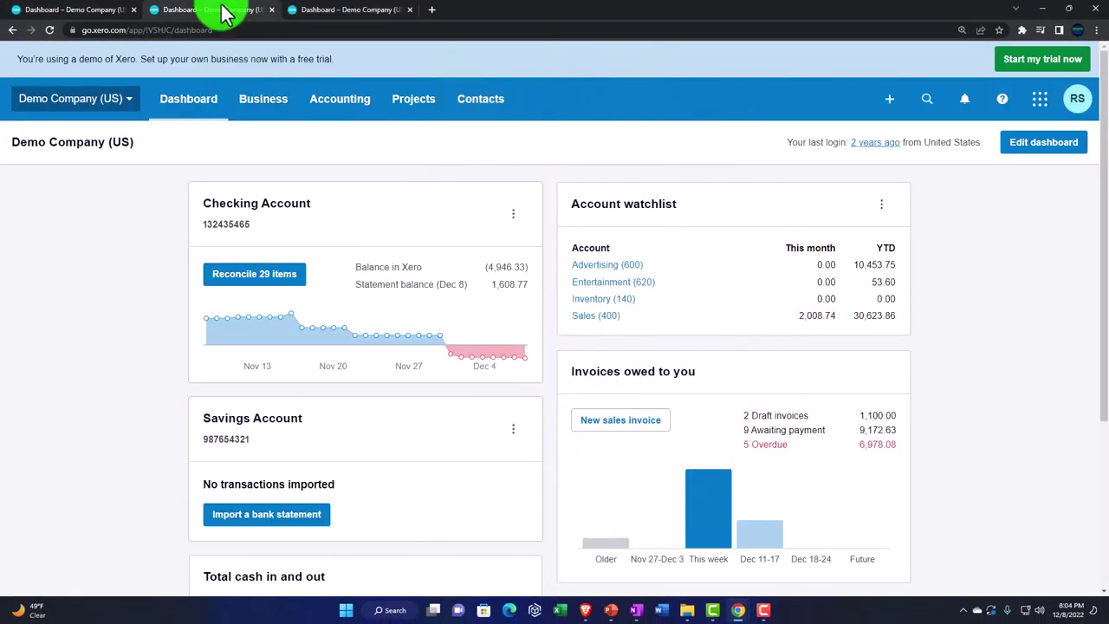
Open the Balance Sheet in the second tab and the Income Statement (Profit and Loss) in the third tab.
{"action": "left_click", "coordinate": [333, 98]}
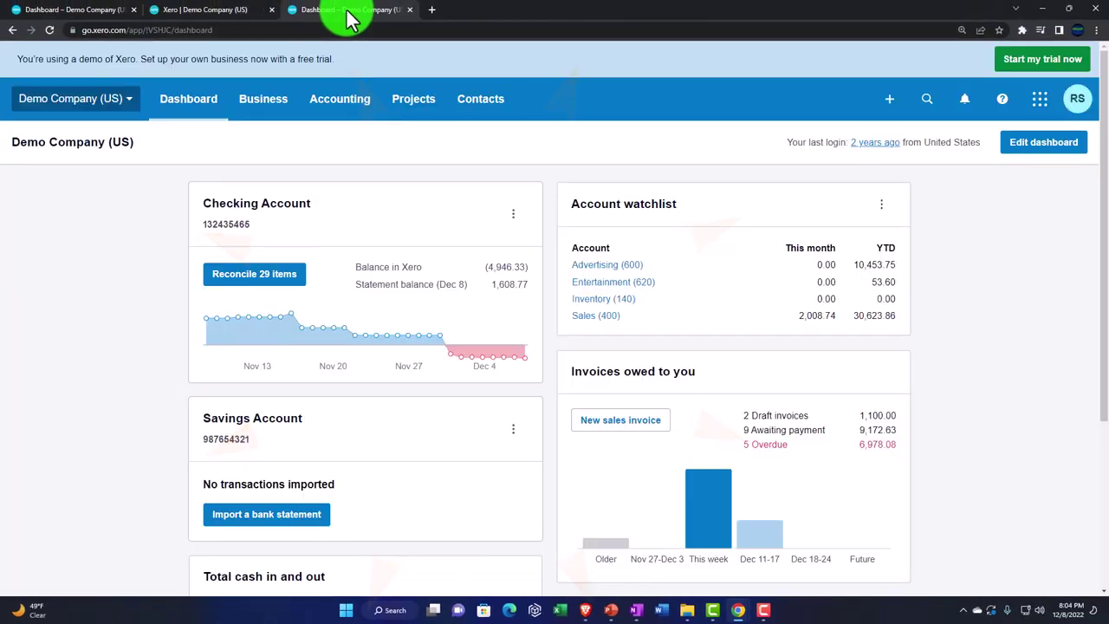
{"action": "left_click", "coordinate": [353, 99]}
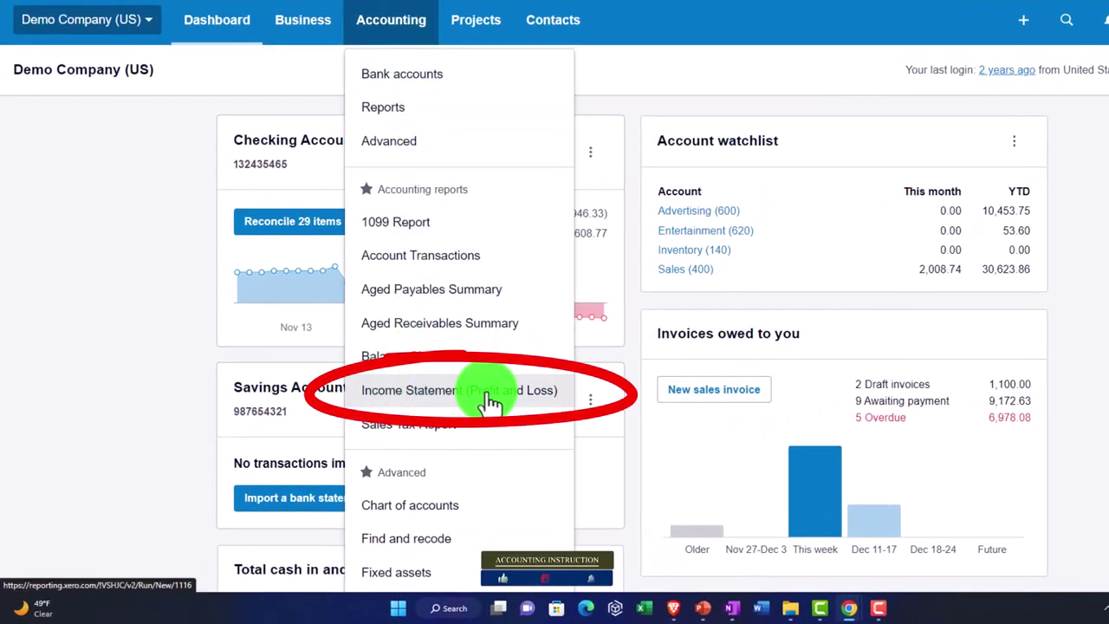
{"action": "left_click", "coordinate": [489, 402]}
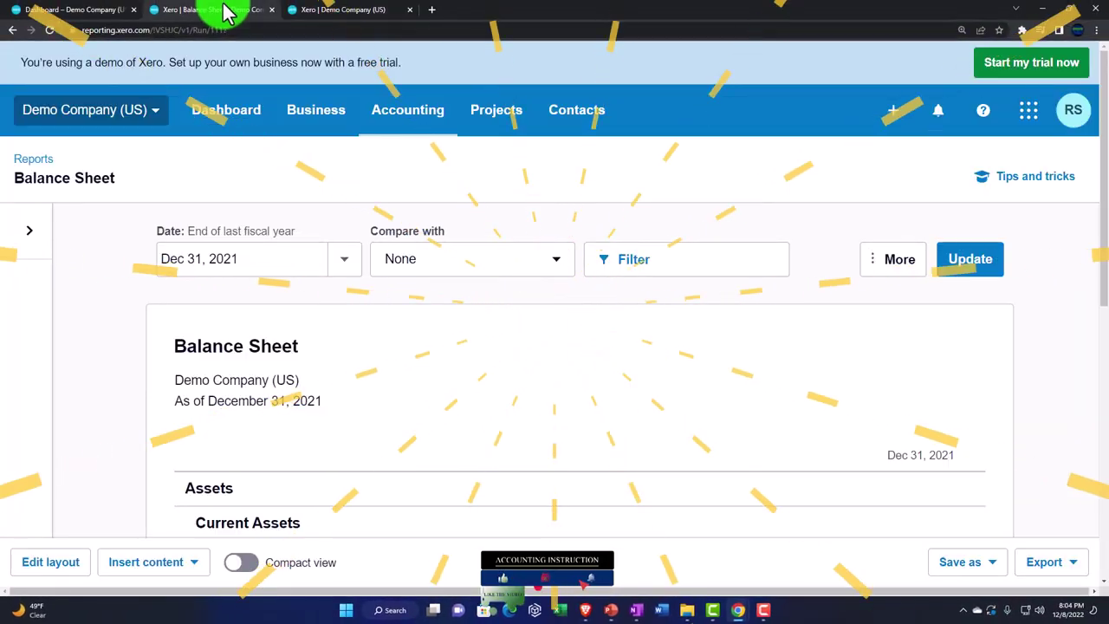
Set the Balance Sheet to a custom date of Dec 31, 2022.
{"action": "left_click", "coordinate": [338, 258]}
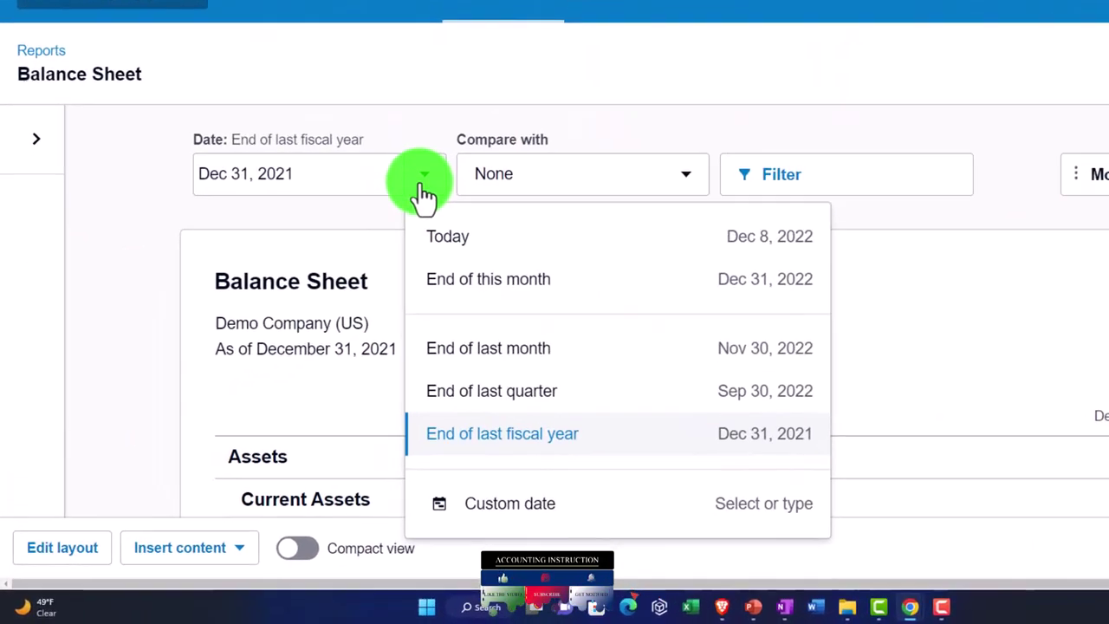
{"action": "left_click", "coordinate": [531, 496]}
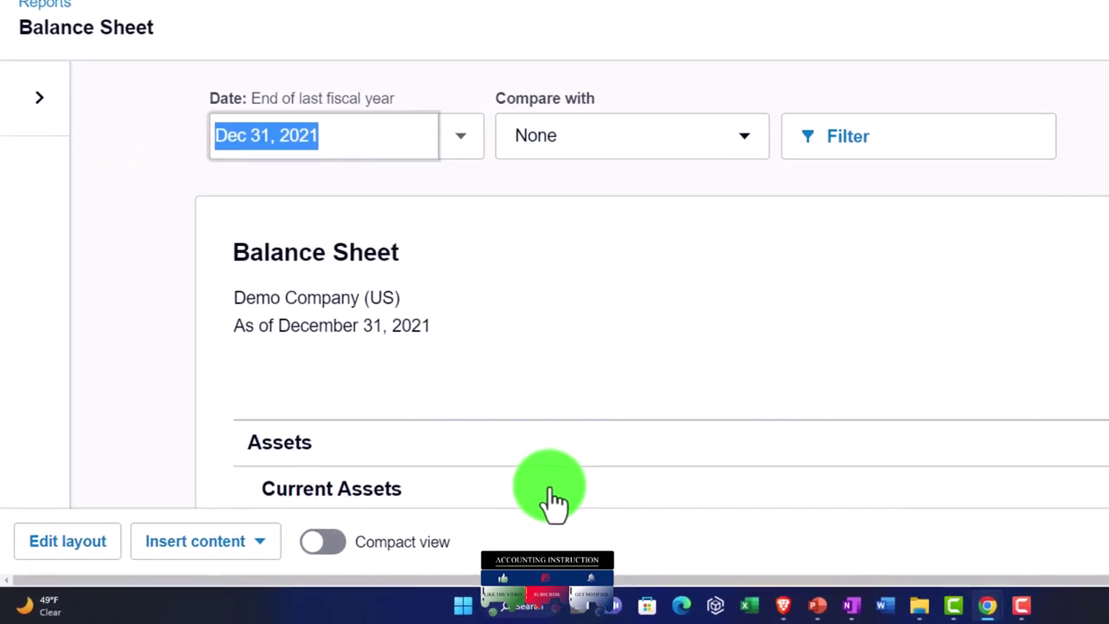
{"action": "left_click", "coordinate": [446, 223]}
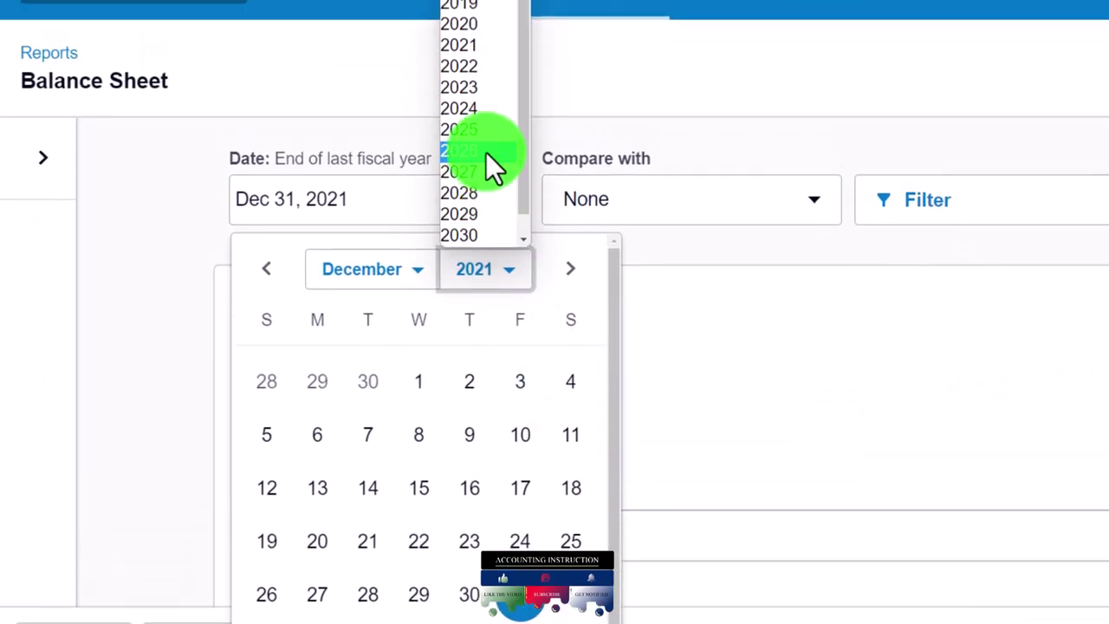
{"action": "left_click", "coordinate": [470, 119]}
{"action": "left_click", "coordinate": [579, 486]}
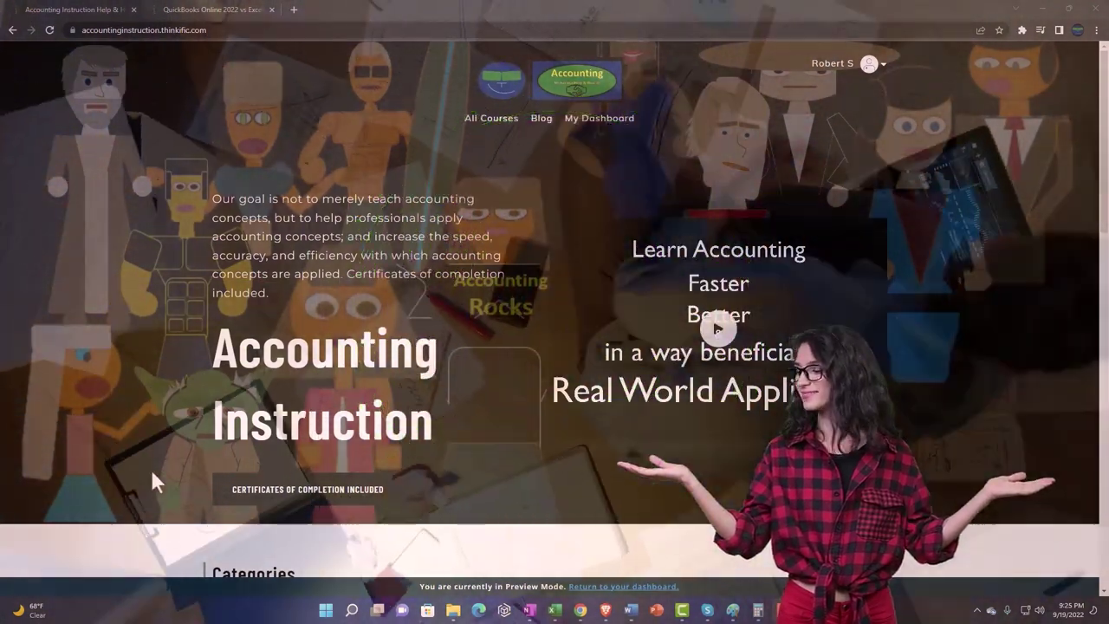
Browse the course categories on the Accounting Instruction site and the lesson sections of the QuickBooks Online 2022 course.
{"action": "scroll", "coordinate": [153, 475], "scroll_direction": "down", "scroll_amount": 7}
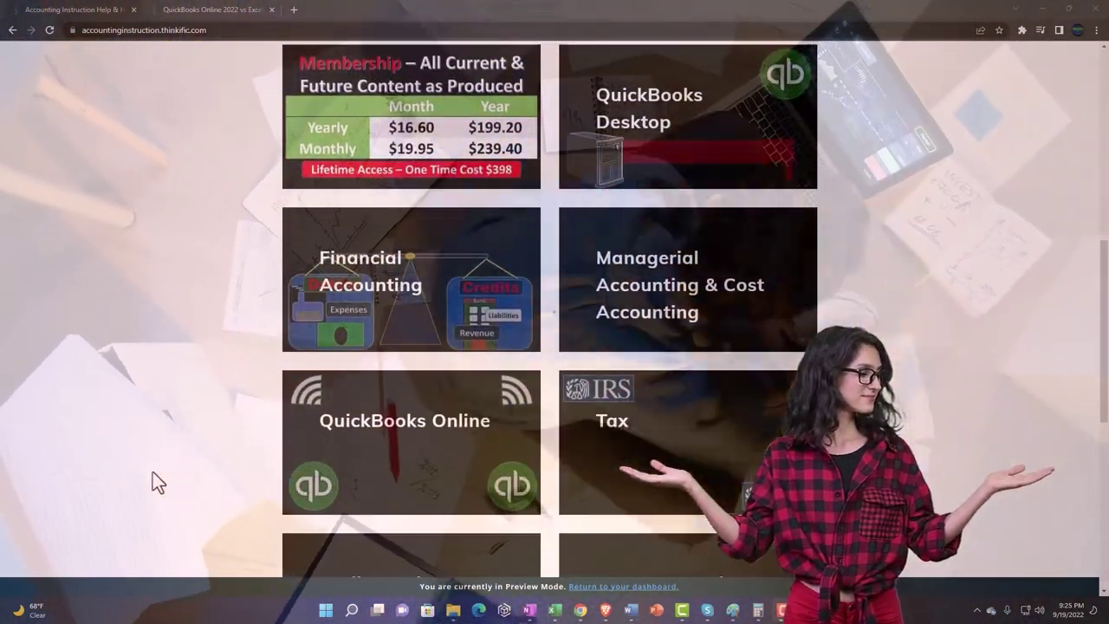
{"action": "scroll", "coordinate": [153, 473], "scroll_direction": "down", "scroll_amount": 6}
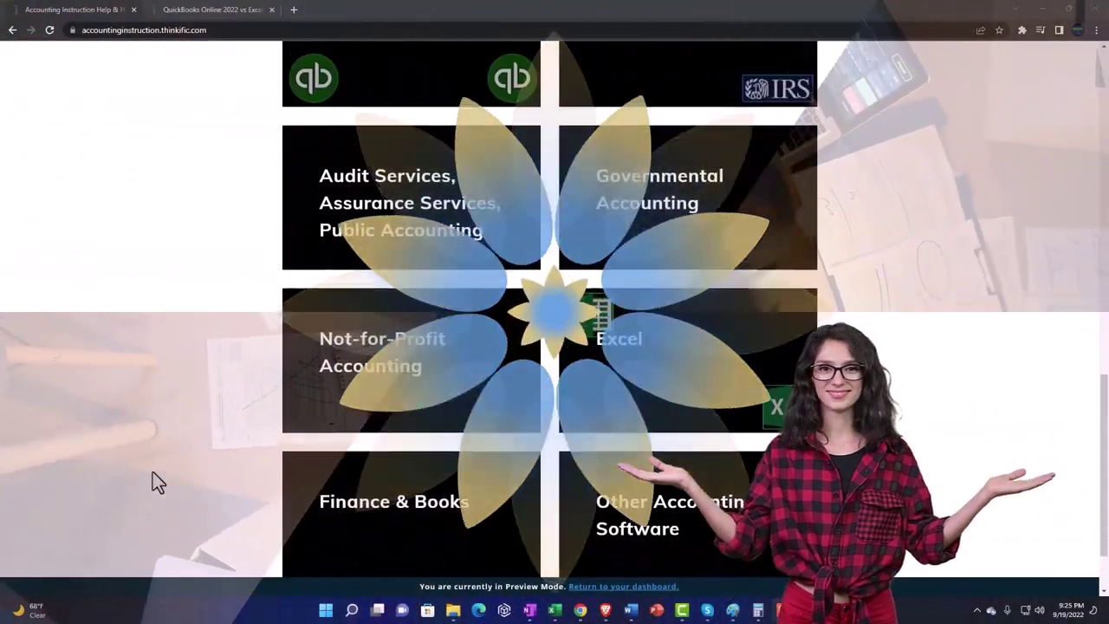
{"action": "scroll", "coordinate": [152, 478], "scroll_direction": "down", "scroll_amount": 1}
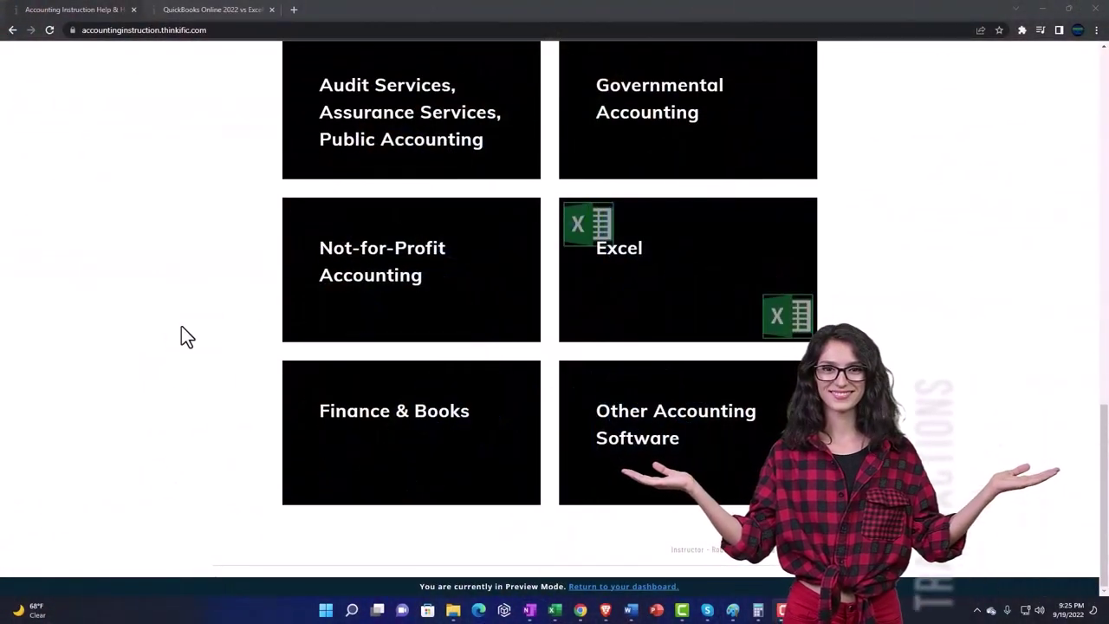
{"action": "left_click", "coordinate": [198, 9]}
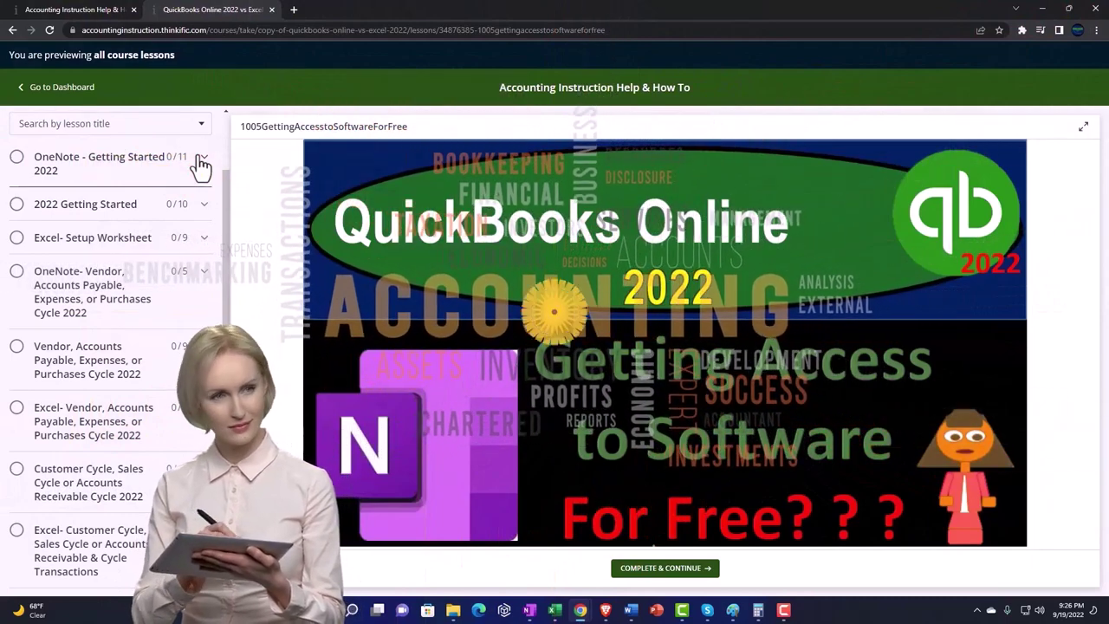
{"action": "left_click", "coordinate": [202, 162]}
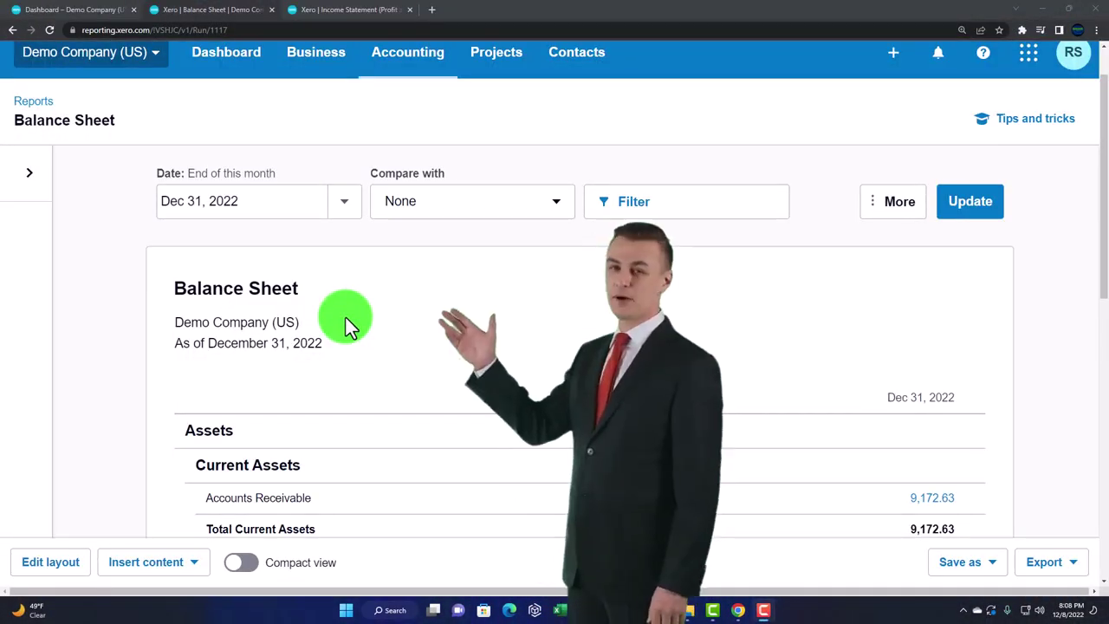
Export the Balance Sheet as a PDF and open the downloaded file.
{"action": "scroll", "coordinate": [345, 316], "scroll_direction": "down", "scroll_amount": 1}
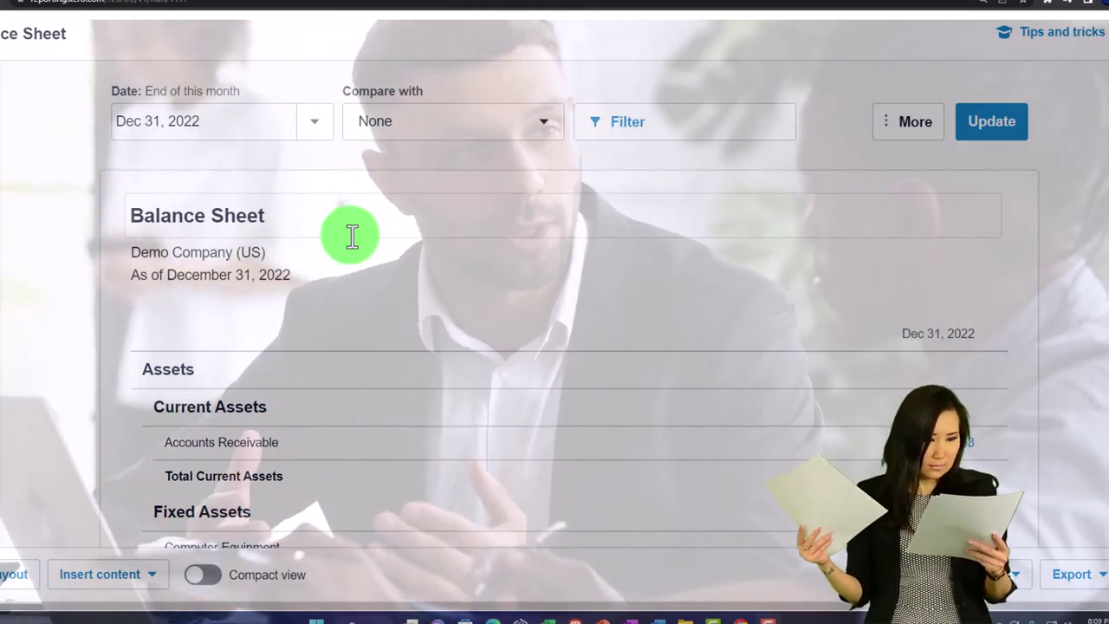
{"action": "scroll", "coordinate": [352, 236], "scroll_direction": "down", "scroll_amount": 1}
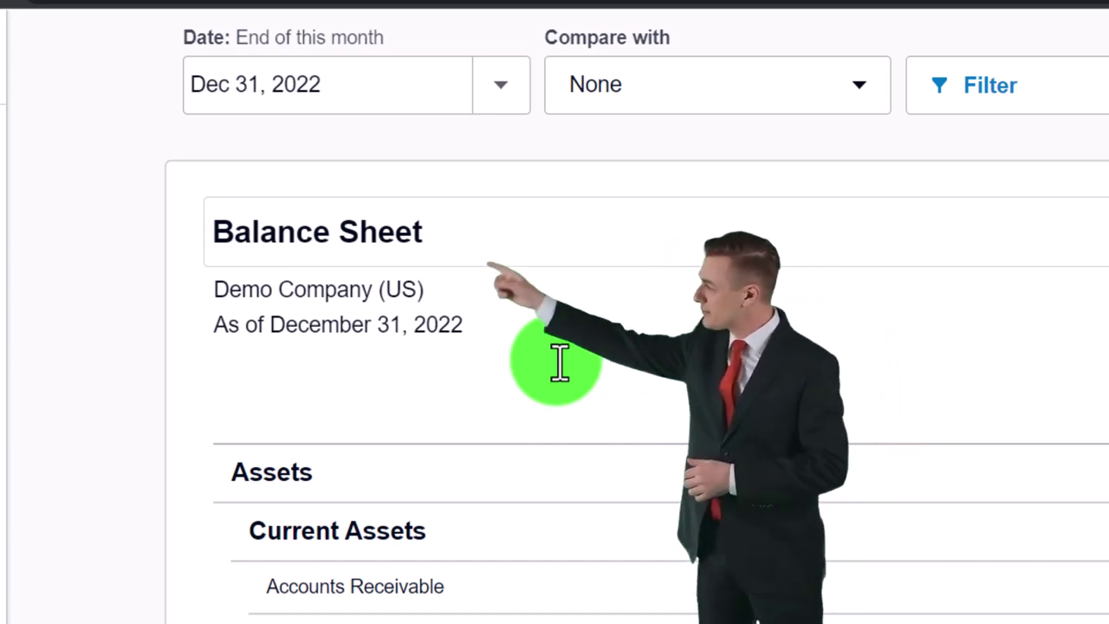
{"action": "scroll", "coordinate": [559, 362], "scroll_direction": "up", "scroll_amount": 1}
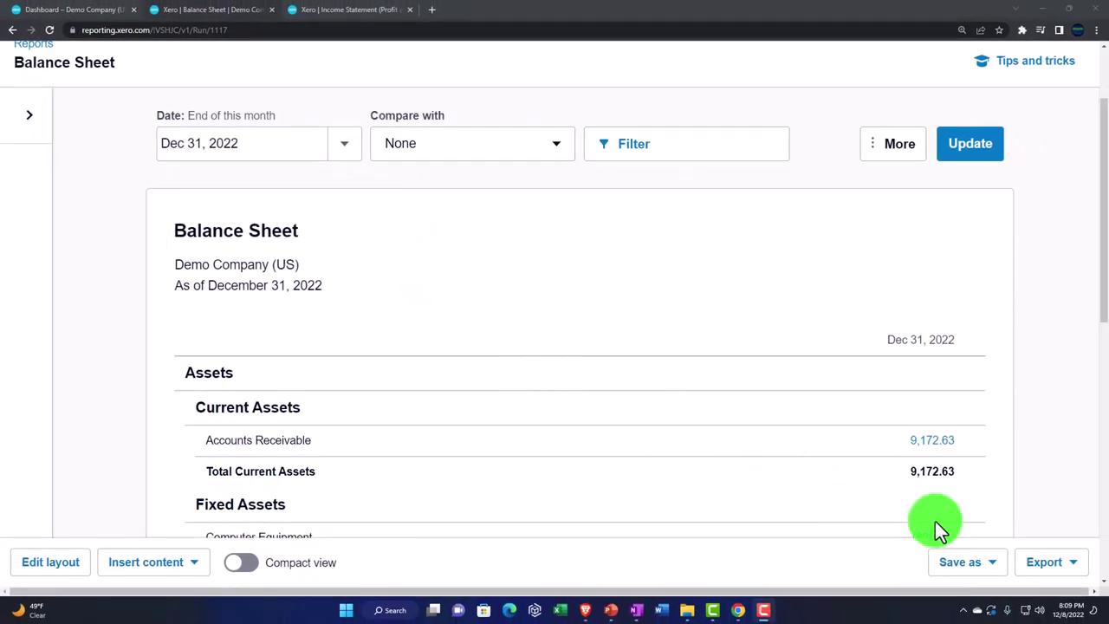
{"action": "left_click", "coordinate": [983, 572]}
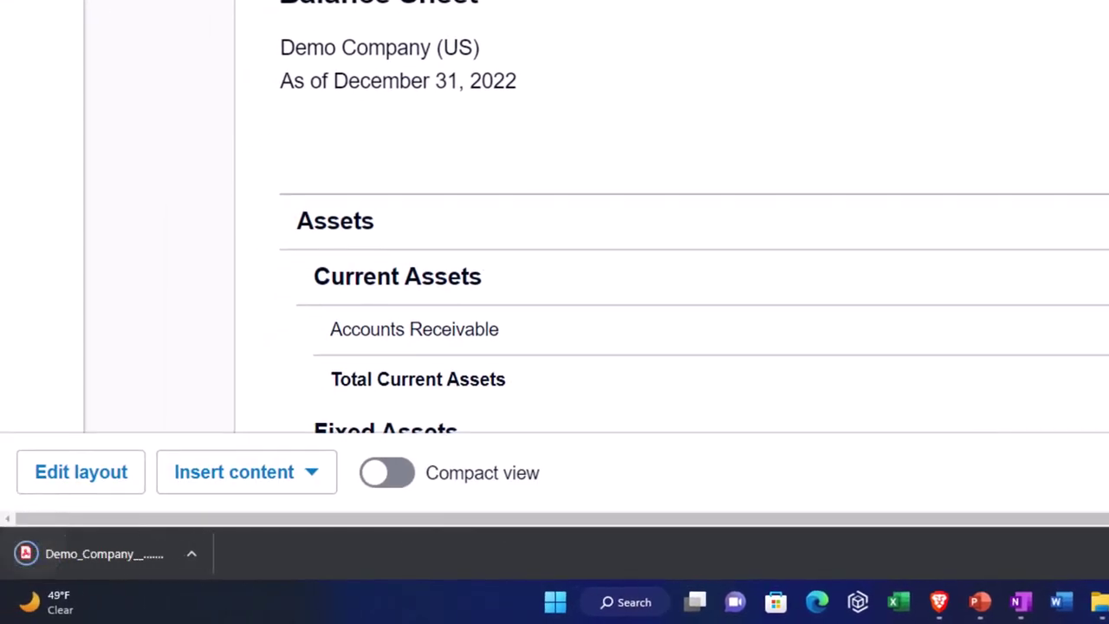
{"action": "left_click", "coordinate": [104, 554]}
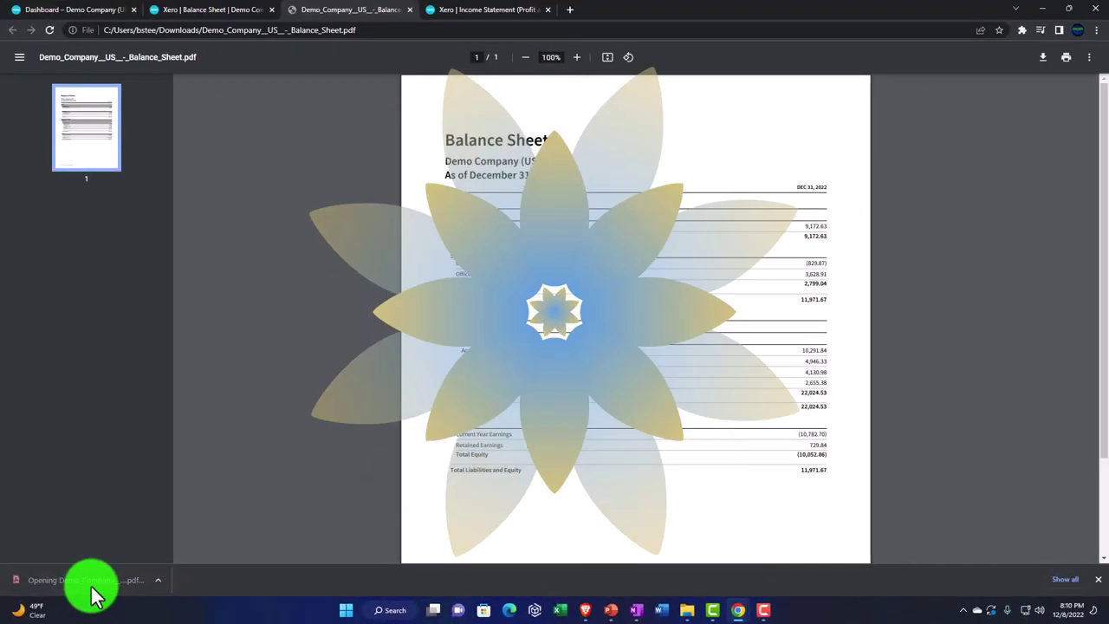
Review the enlarged Balance Sheet PDF from assets through equity and close it.
{"action": "scroll", "coordinate": [420, 468], "scroll_direction": "up", "scroll_amount": 2}
{"action": "scroll", "coordinate": [422, 463], "scroll_direction": "up", "scroll_amount": 1}
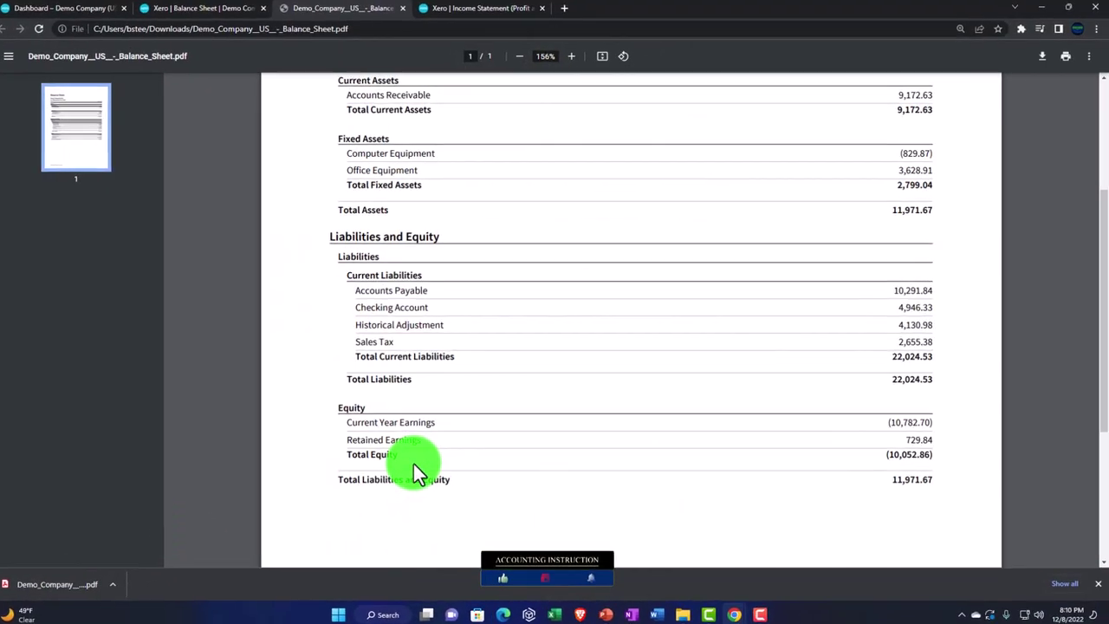
{"action": "scroll", "coordinate": [416, 451], "scroll_direction": "up", "scroll_amount": 3}
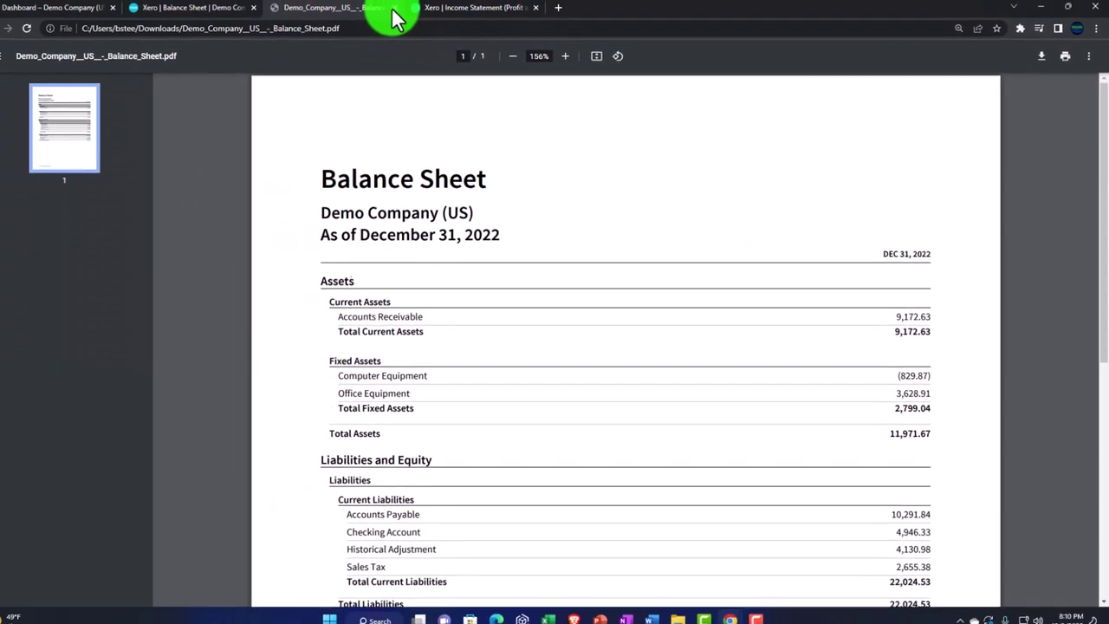
{"action": "left_click", "coordinate": [408, 10]}
Look over the Balance Sheet's export formats and save-as options without choosing any.
{"action": "scroll", "coordinate": [943, 498], "scroll_direction": "down", "scroll_amount": 1}
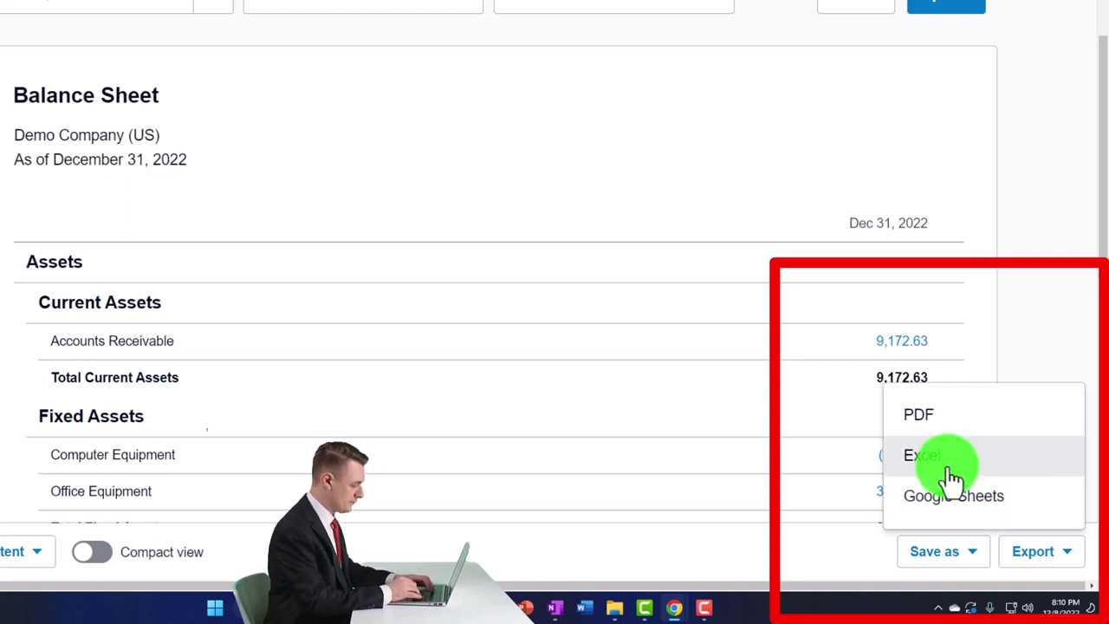
{"action": "left_click", "coordinate": [1039, 331]}
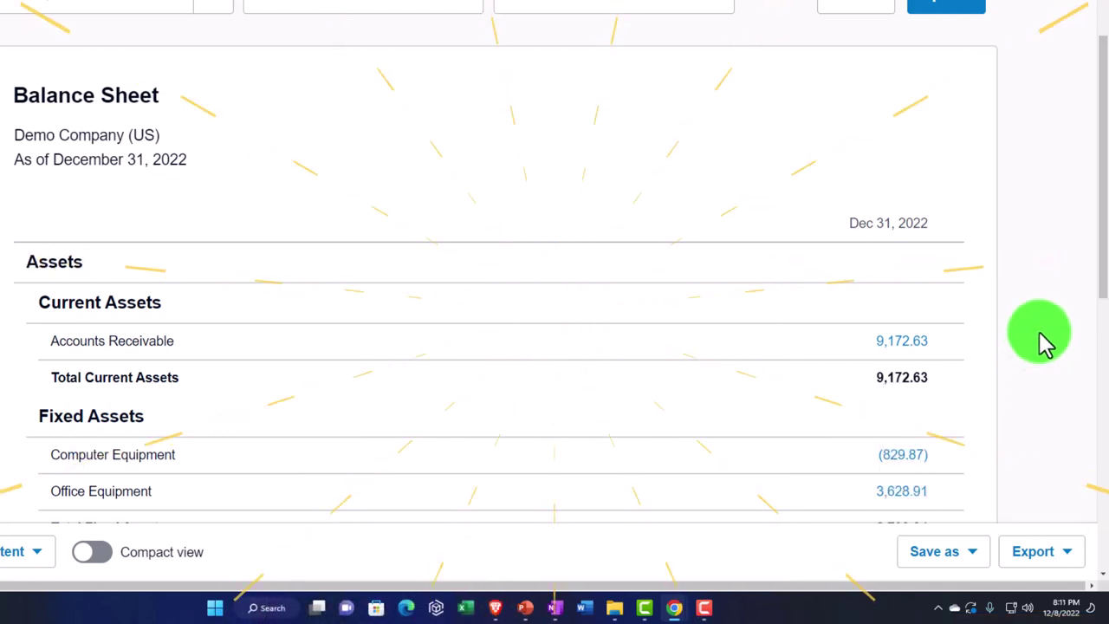
{"action": "left_click", "coordinate": [970, 554]}
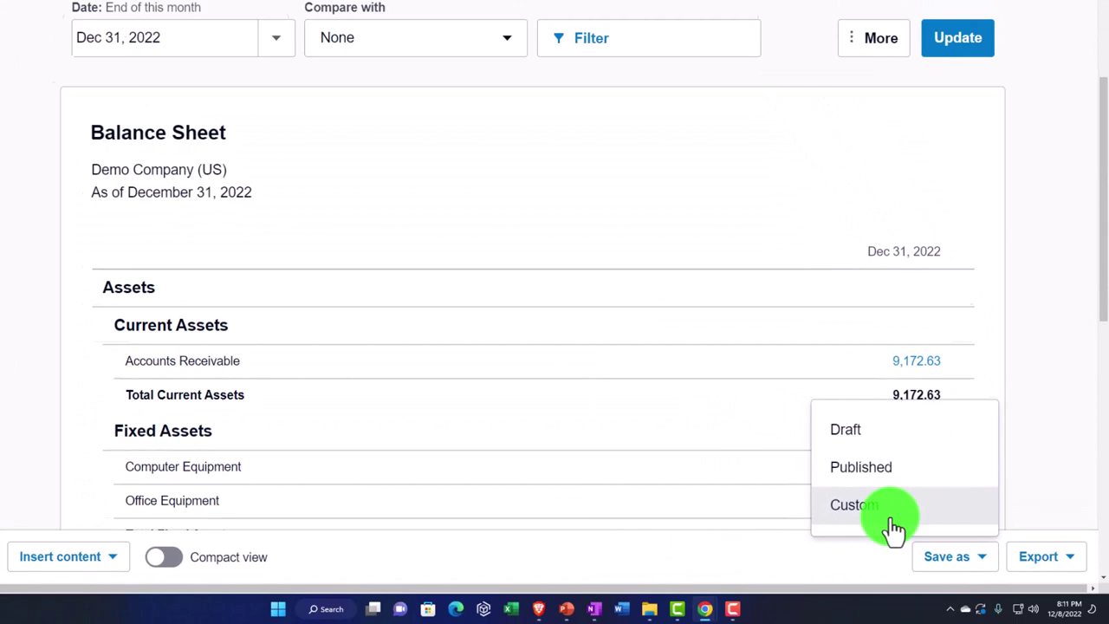
{"action": "left_click", "coordinate": [1034, 395]}
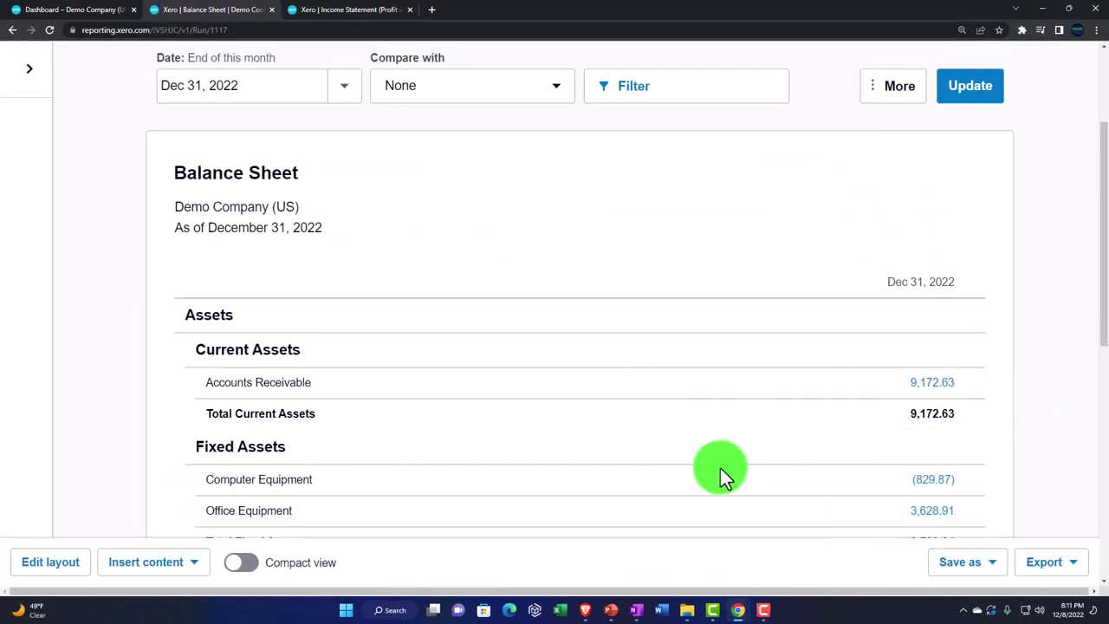
{"action": "scroll", "coordinate": [514, 479], "scroll_direction": "up", "scroll_amount": 2}
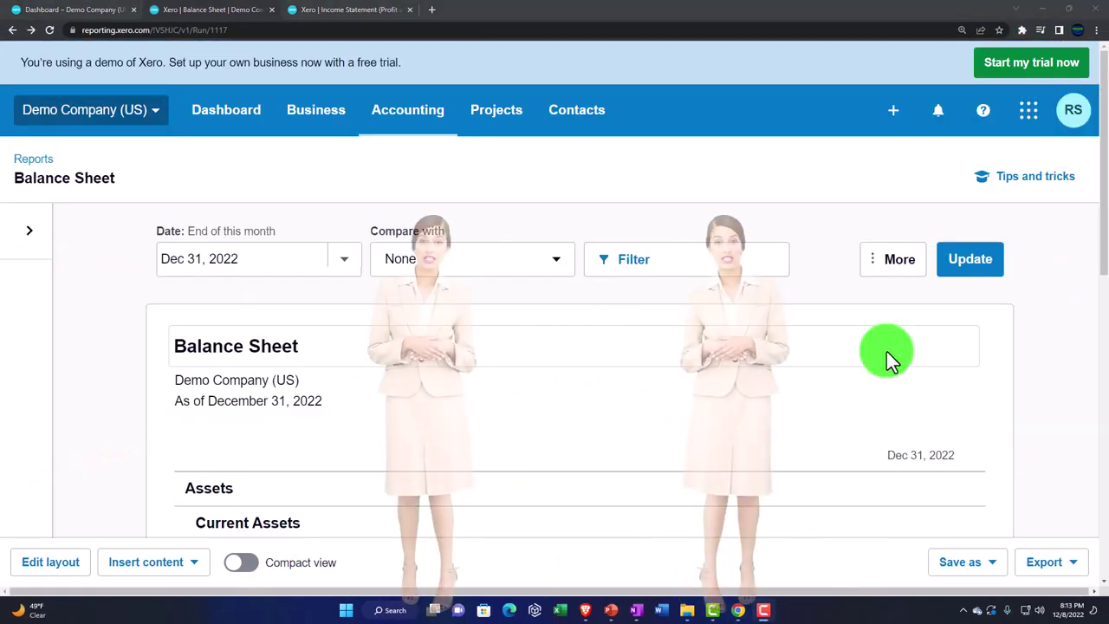
Open the Balance Sheet in the layout editor and show its account rows.
{"action": "scroll", "coordinate": [886, 351], "scroll_direction": "down", "scroll_amount": 1}
{"action": "scroll", "coordinate": [889, 351], "scroll_direction": "down", "scroll_amount": 2}
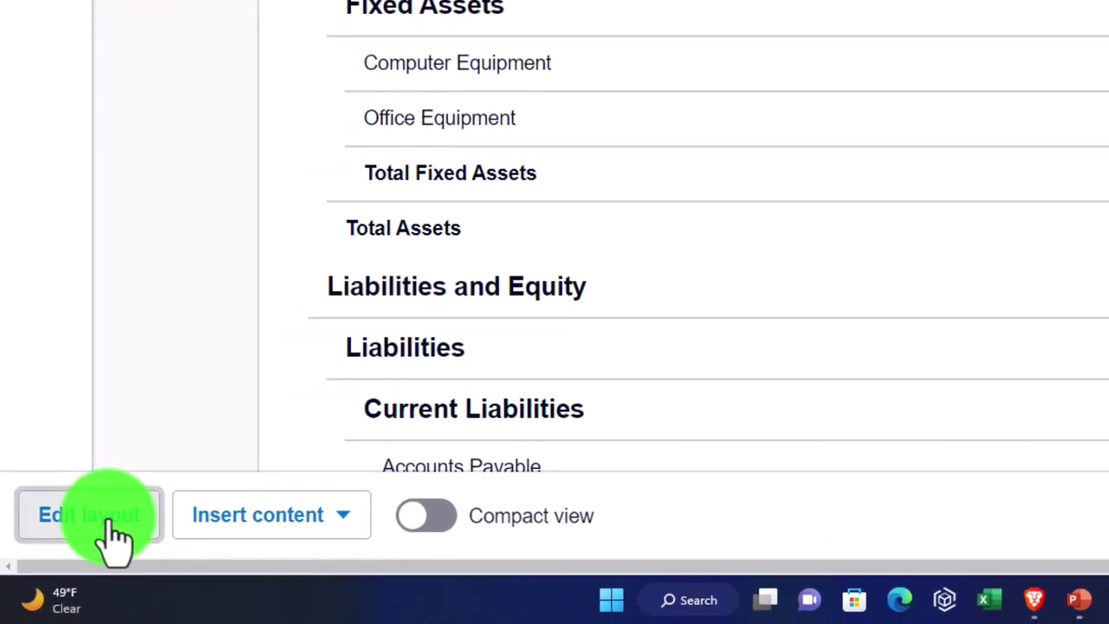
{"action": "left_click", "coordinate": [105, 520]}
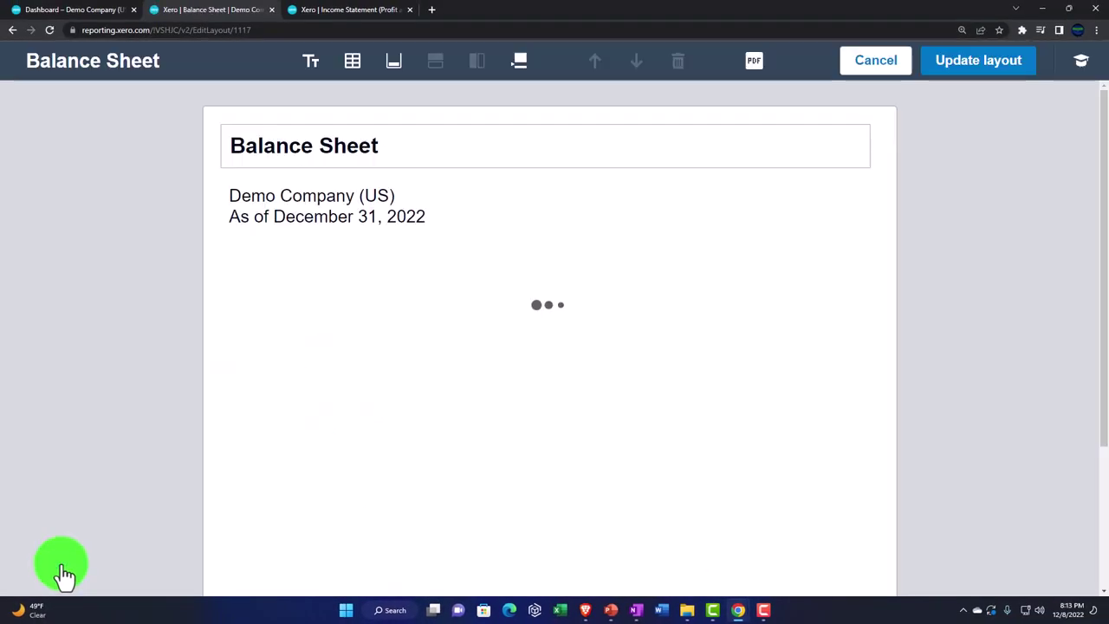
{"action": "scroll", "coordinate": [187, 391], "scroll_direction": "down", "scroll_amount": 2}
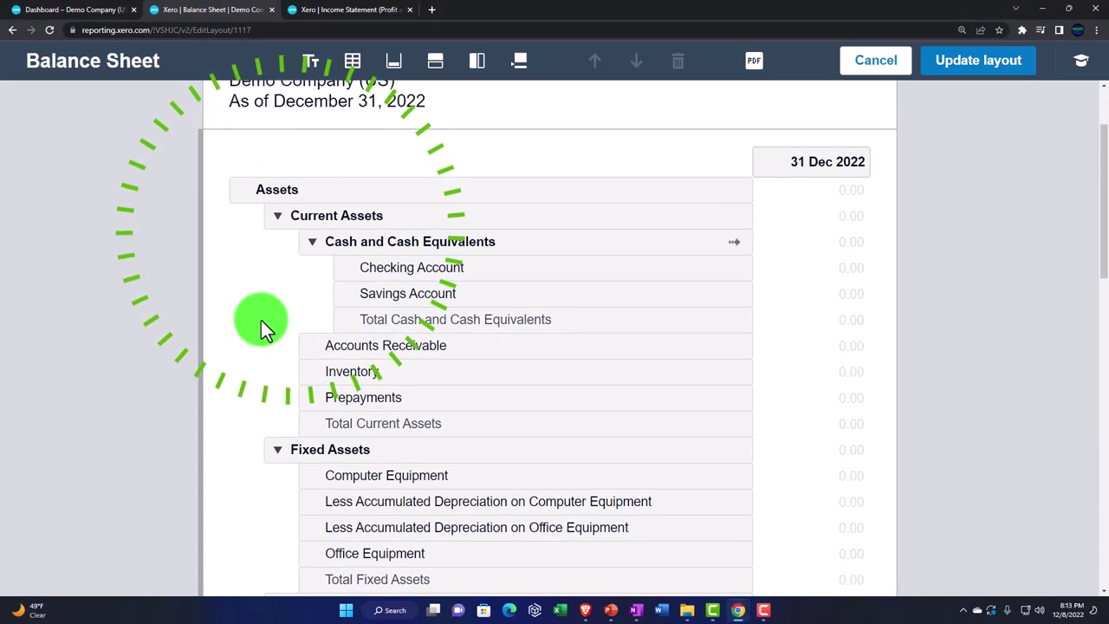
Collapse the Cash and Cash Equivalents, Current Assets, Fixed Assets and Long Term Assets groups in the layout.
{"action": "left_click", "coordinate": [312, 247]}
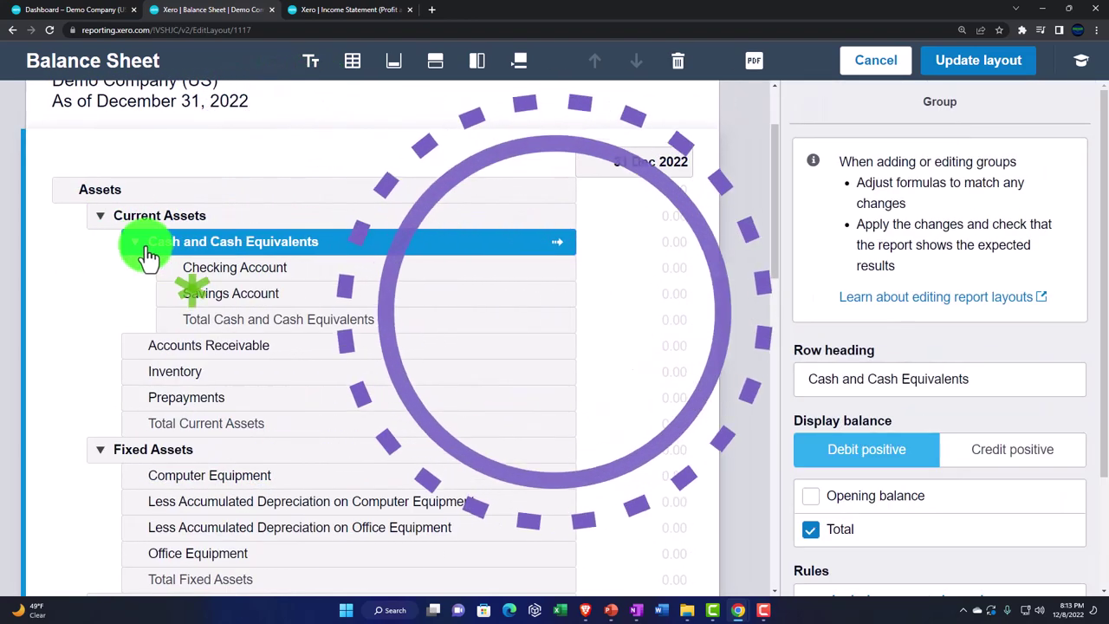
{"action": "left_click", "coordinate": [139, 243]}
{"action": "left_click", "coordinate": [103, 218]}
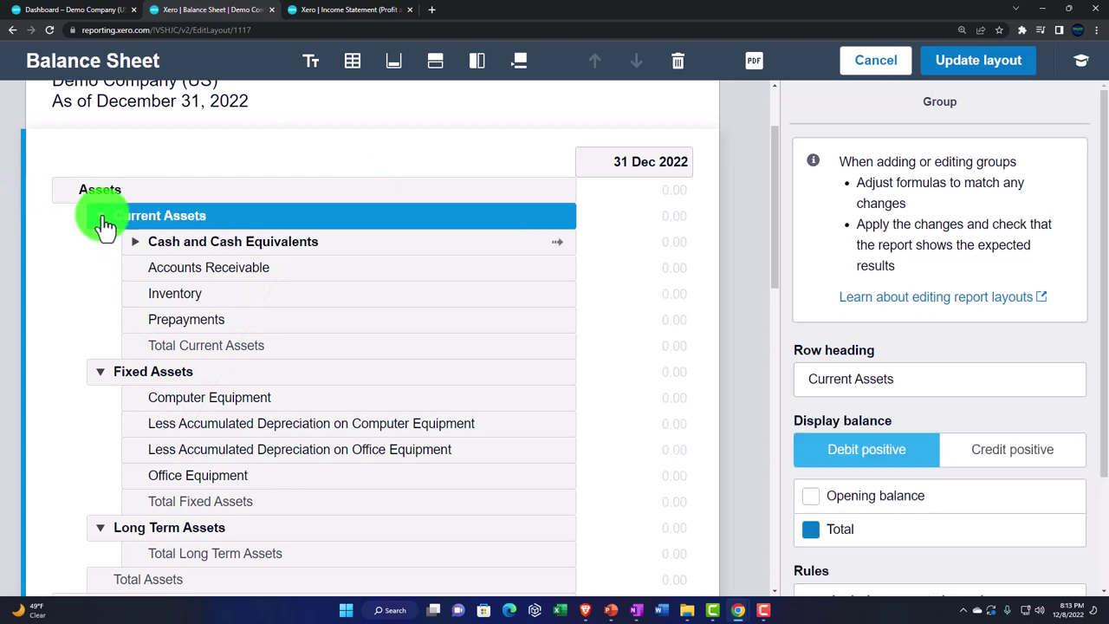
{"action": "left_click", "coordinate": [101, 216]}
{"action": "left_click", "coordinate": [102, 243]}
{"action": "left_click", "coordinate": [100, 241]}
{"action": "left_click", "coordinate": [101, 273]}
{"action": "left_click", "coordinate": [102, 273]}
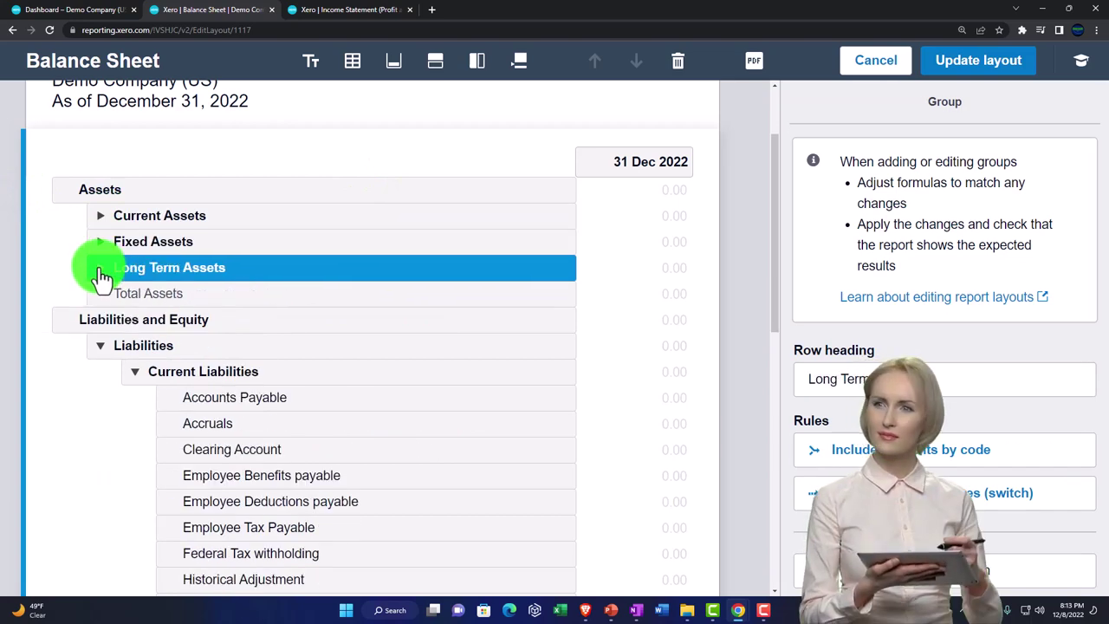
Collapse the Liabilities and Equity groups and apply the condensed layout to the Balance Sheet report.
{"action": "left_click", "coordinate": [101, 347]}
{"action": "left_click", "coordinate": [102, 347]}
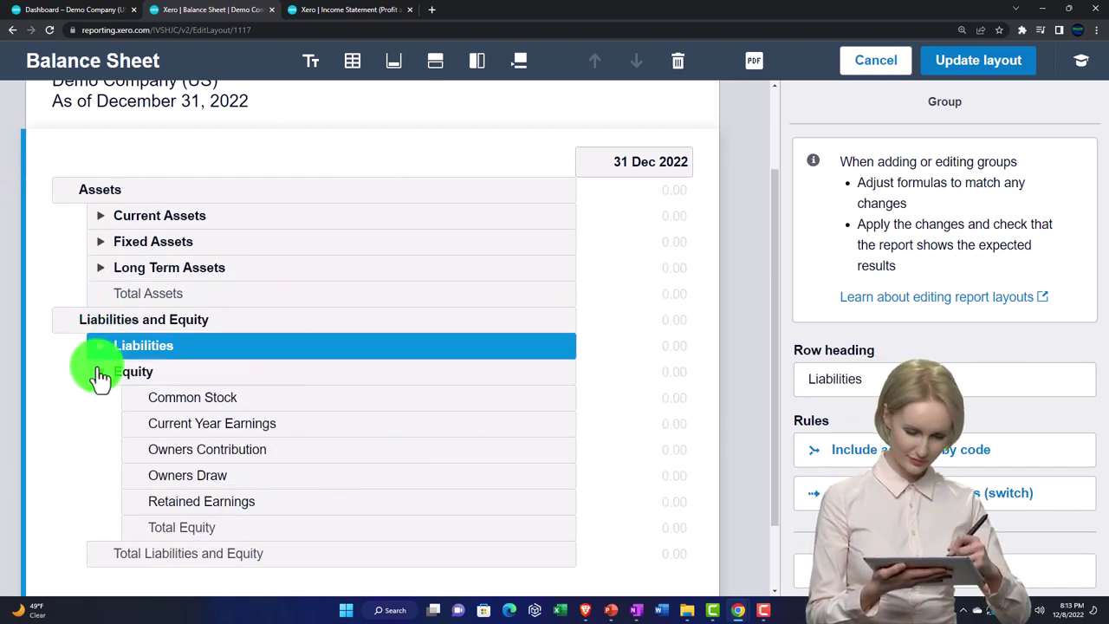
{"action": "left_click", "coordinate": [101, 373]}
{"action": "left_click", "coordinate": [101, 372]}
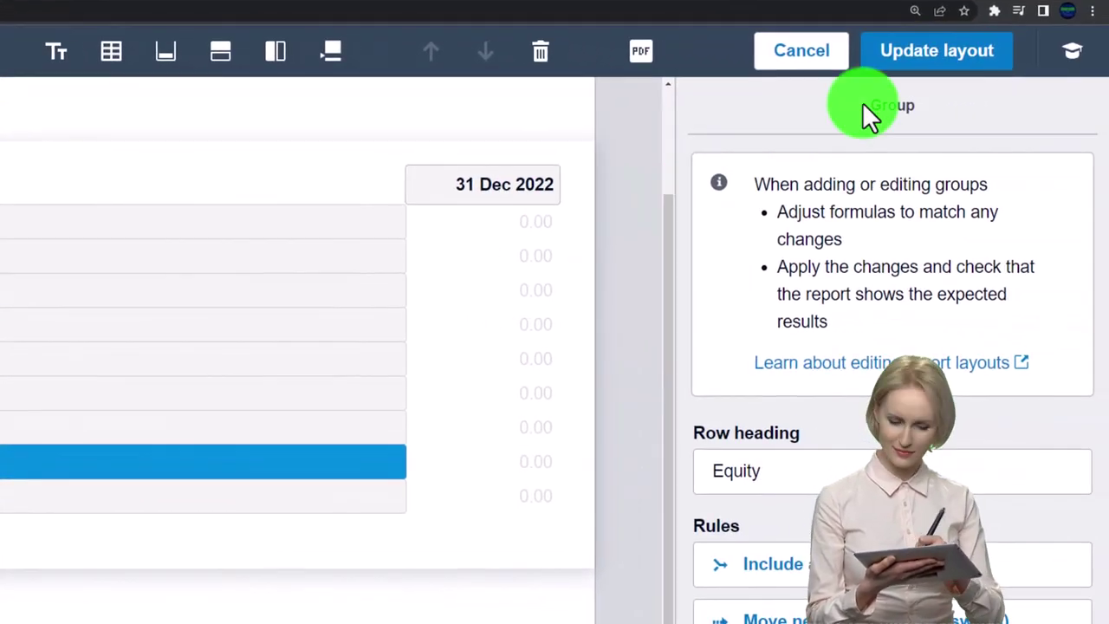
{"action": "left_click", "coordinate": [906, 59]}
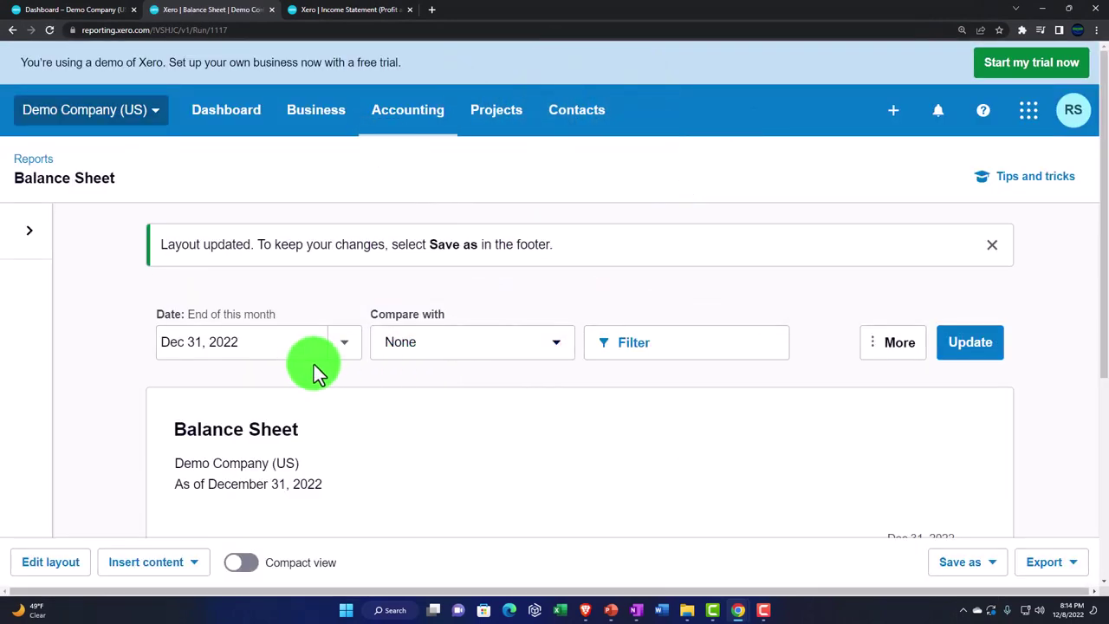
{"action": "scroll", "coordinate": [313, 364], "scroll_direction": "down", "scroll_amount": 3}
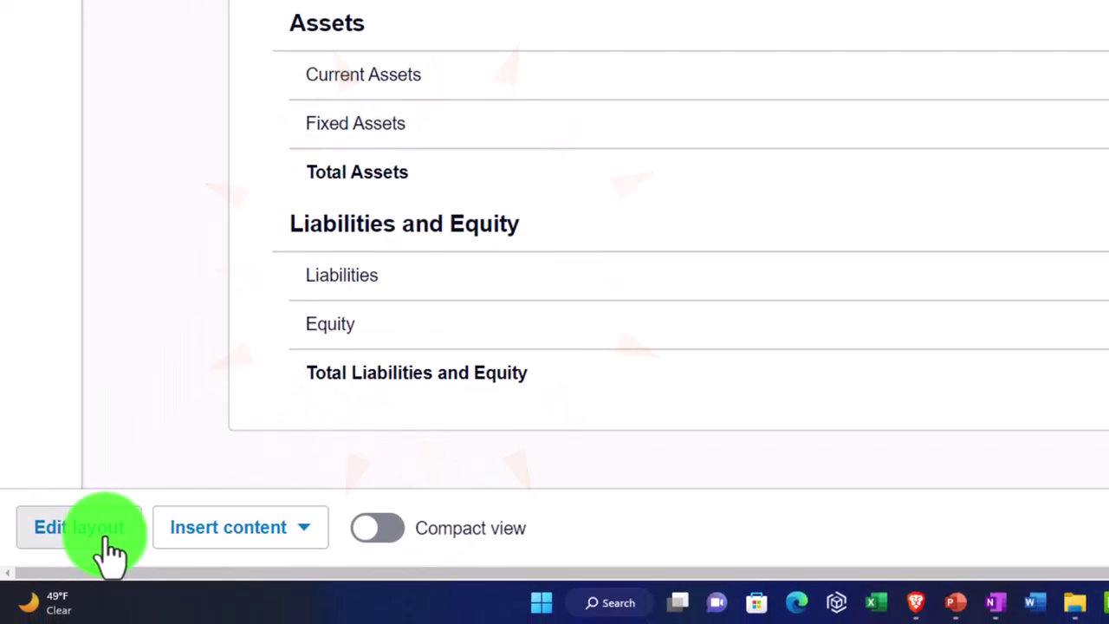
Reopen the Balance Sheet in the layout editor and expand the Current Assets, Fixed Assets and Long Term Assets groups.
{"action": "left_click", "coordinate": [104, 535]}
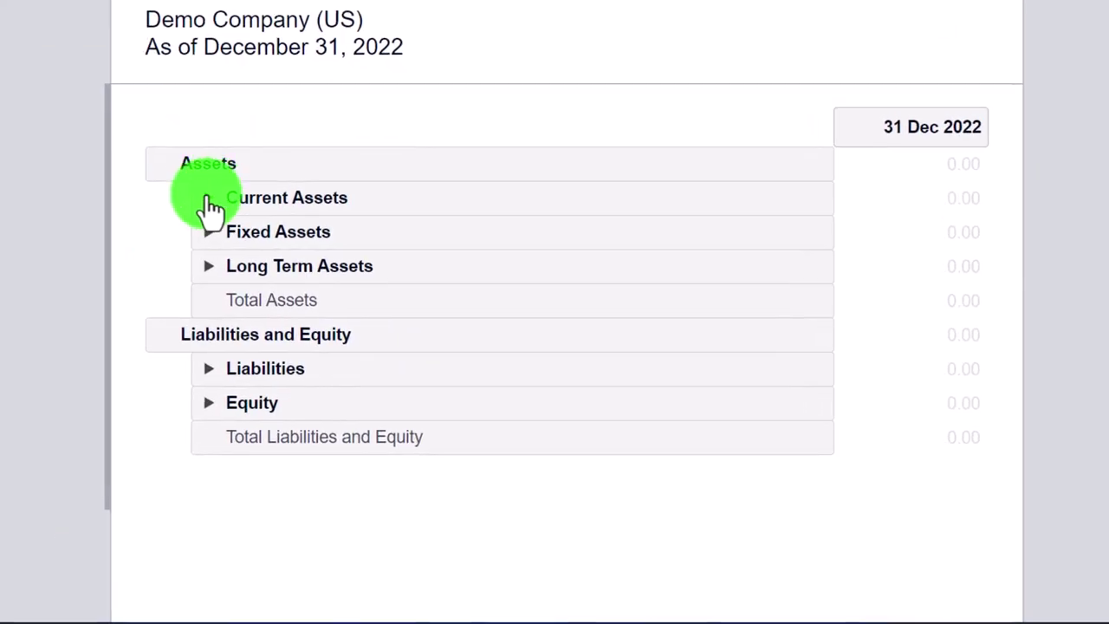
{"action": "left_click", "coordinate": [209, 200]}
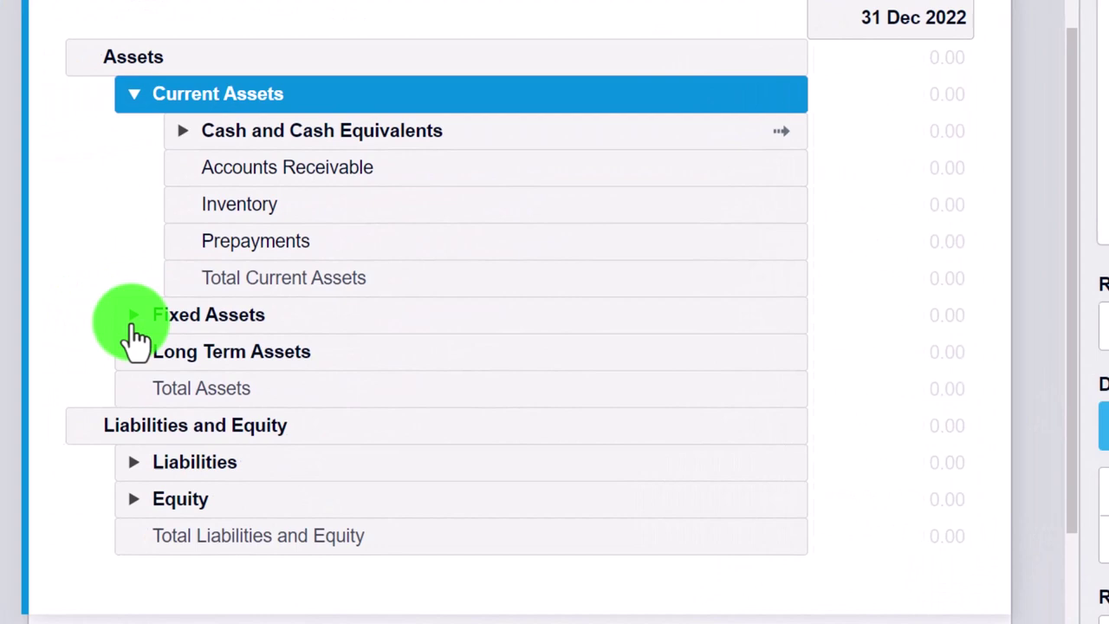
{"action": "left_click", "coordinate": [206, 407]}
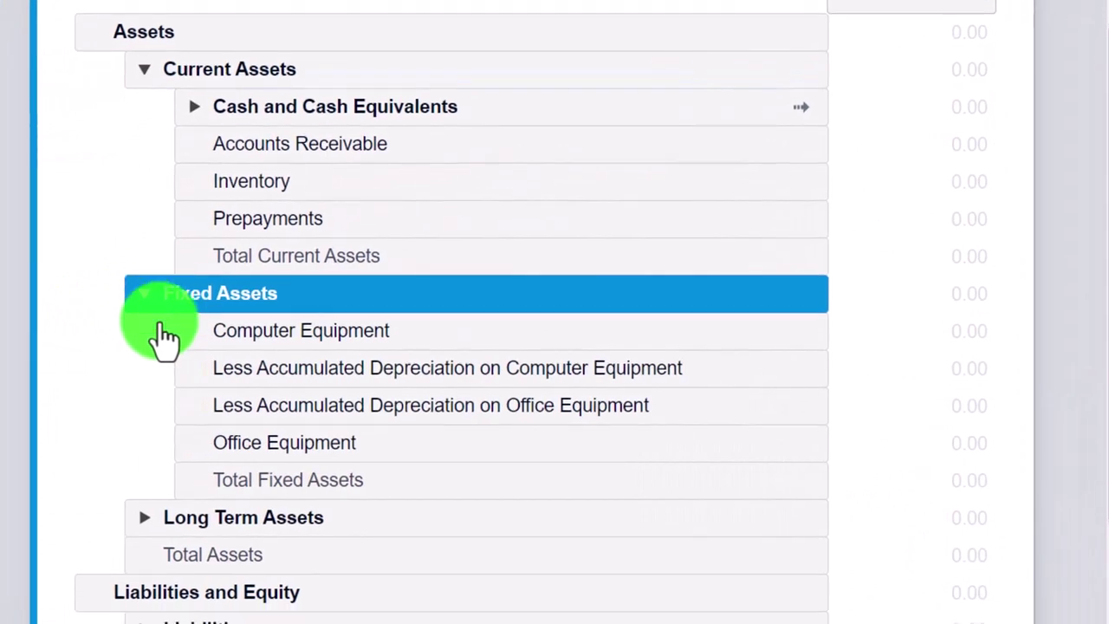
{"action": "scroll", "coordinate": [141, 458], "scroll_direction": "down", "scroll_amount": 1}
{"action": "left_click", "coordinate": [142, 458]}
{"action": "scroll", "coordinate": [141, 459], "scroll_direction": "down", "scroll_amount": 2}
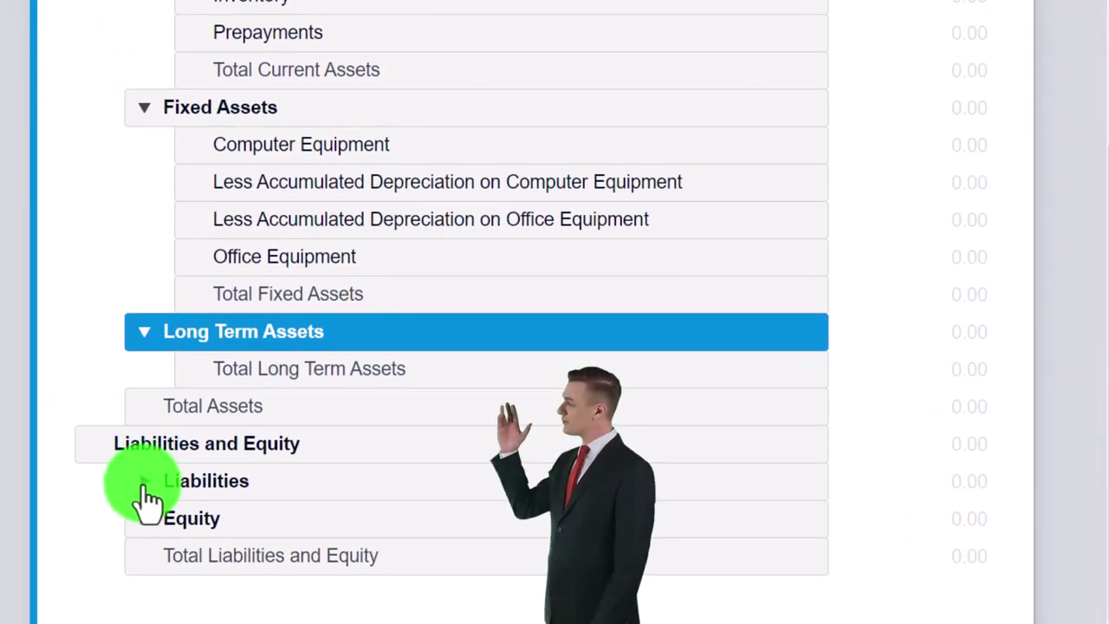
Expand the Liabilities and Equity groups in the layout to show their account rows.
{"action": "left_click", "coordinate": [144, 481]}
{"action": "scroll", "coordinate": [182, 546], "scroll_direction": "down", "scroll_amount": 10}
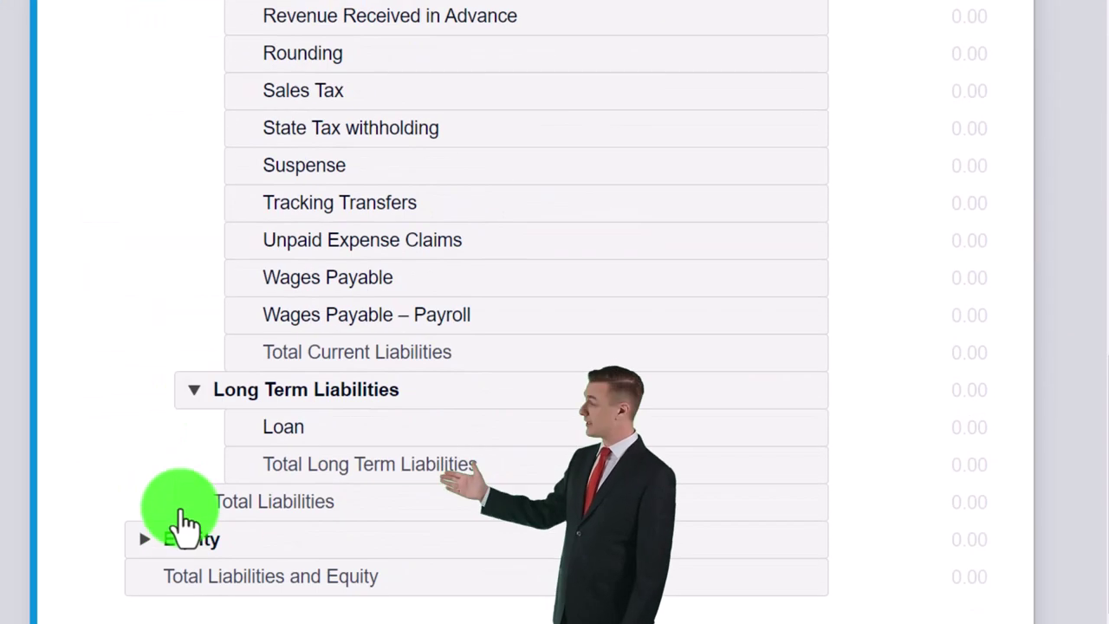
{"action": "left_click", "coordinate": [144, 530]}
{"action": "scroll", "coordinate": [143, 520], "scroll_direction": "up", "scroll_amount": 10}
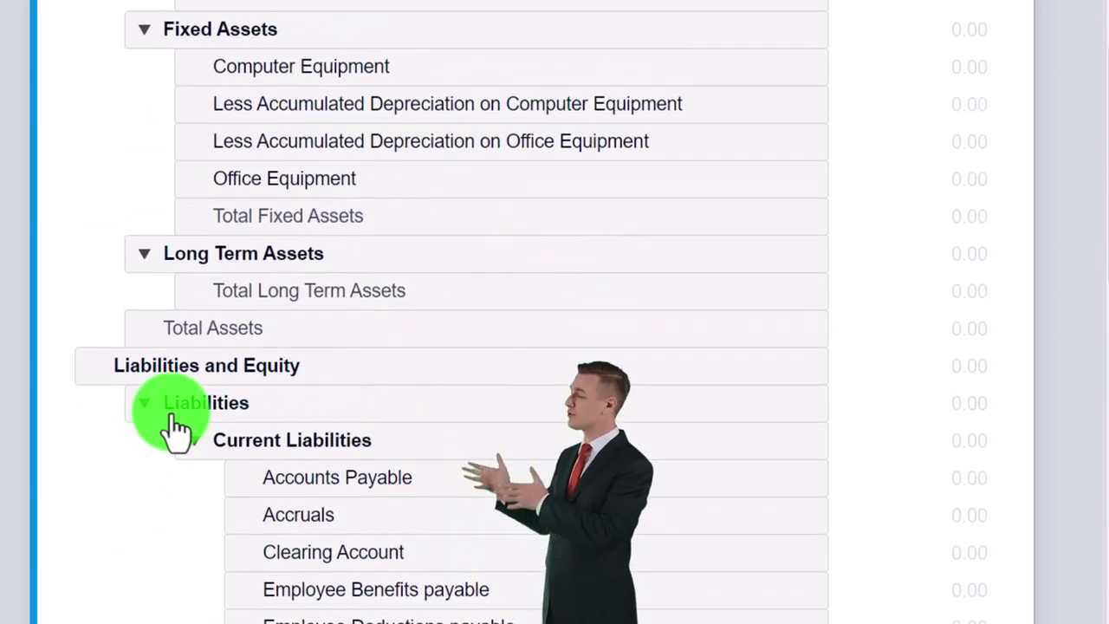
{"action": "scroll", "coordinate": [177, 415], "scroll_direction": "up", "scroll_amount": 3}
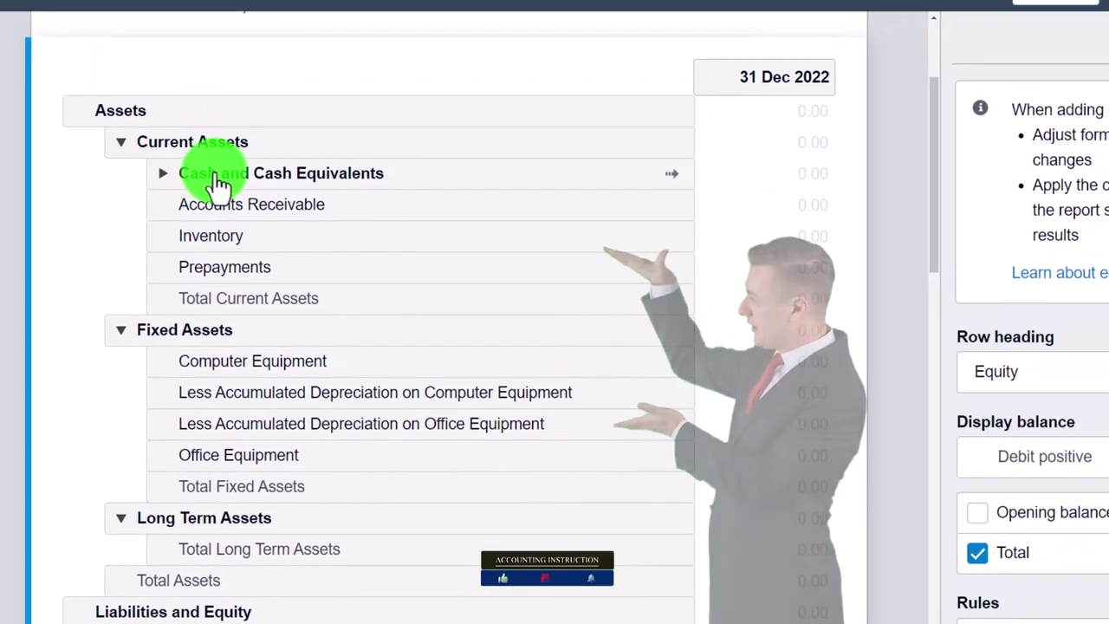
Ungroup Cash and Cash Equivalents and Current Assets so their accounts sit directly under Assets.
{"action": "left_click", "coordinate": [270, 100]}
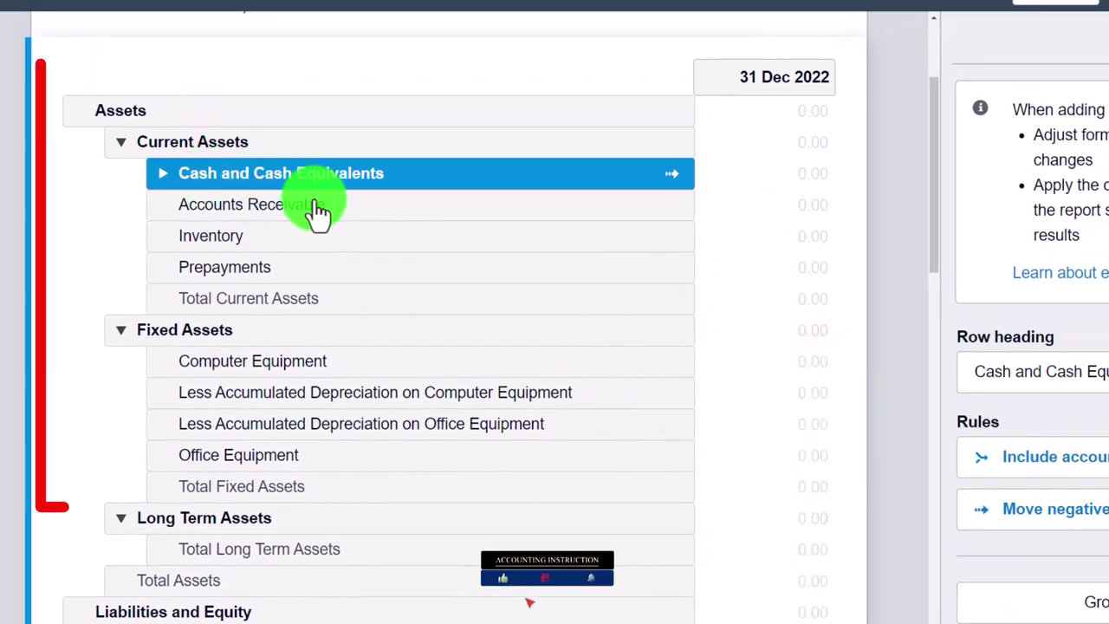
{"action": "left_click", "coordinate": [218, 142]}
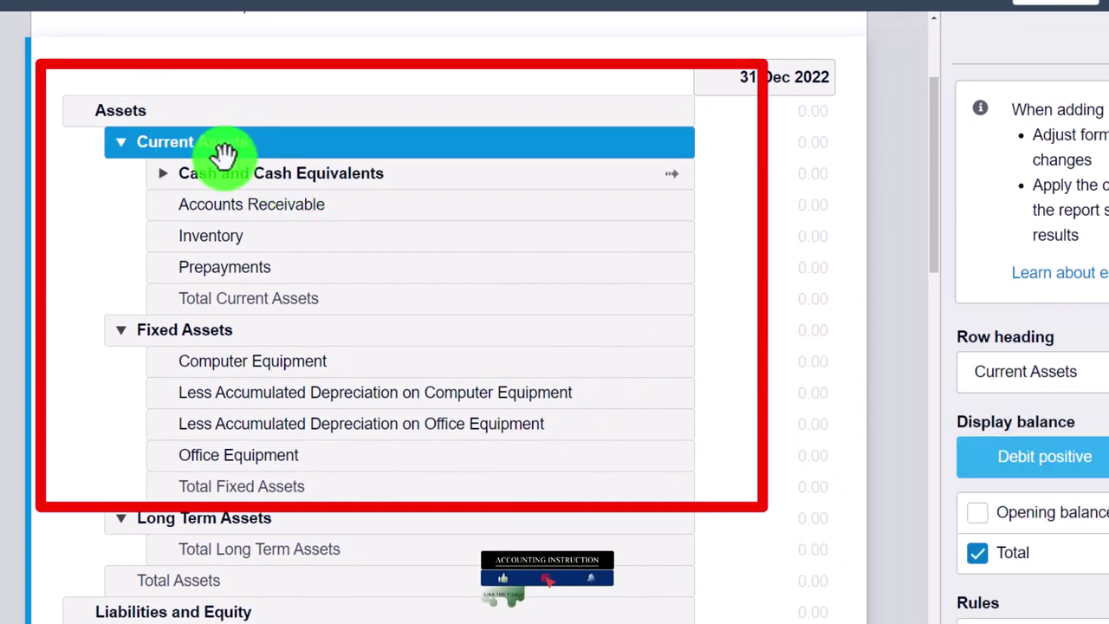
{"action": "left_click", "coordinate": [230, 174]}
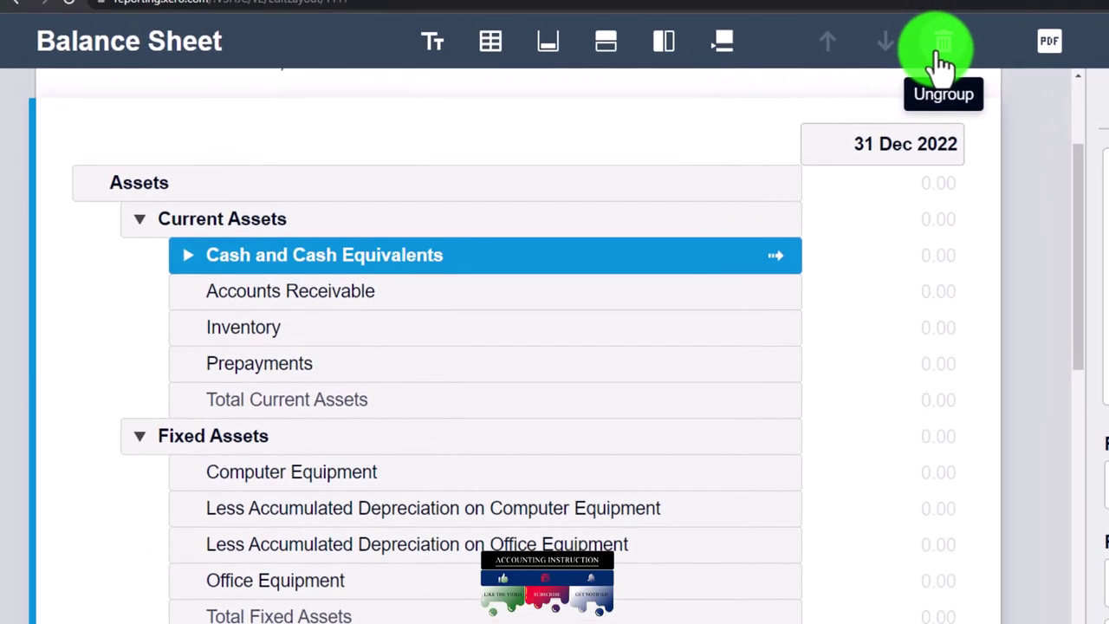
{"action": "left_click", "coordinate": [941, 65]}
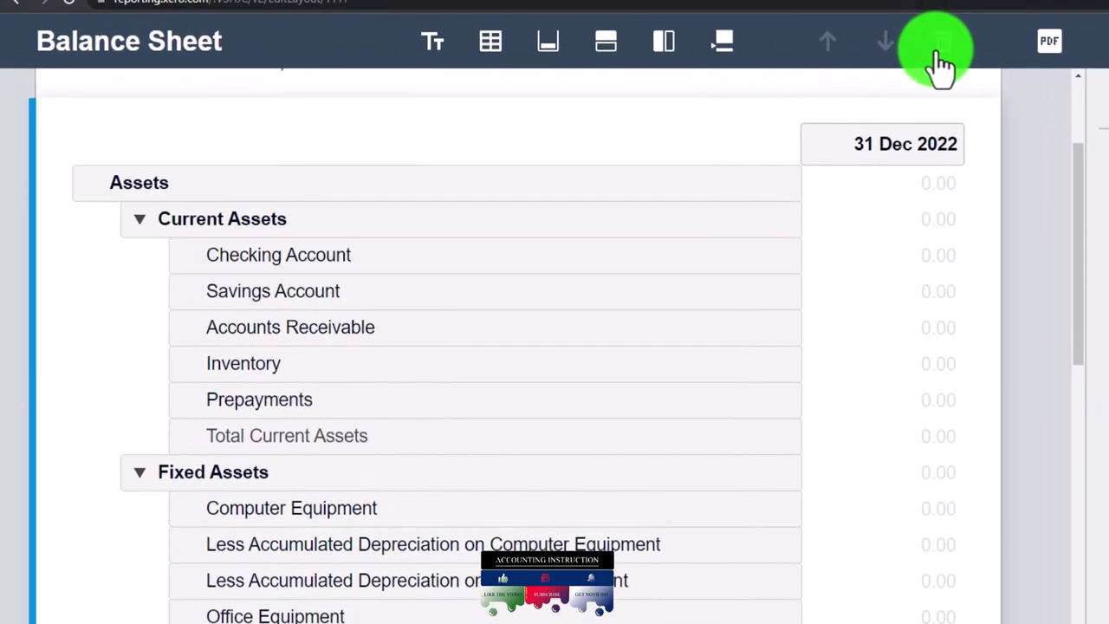
{"action": "left_click", "coordinate": [281, 221]}
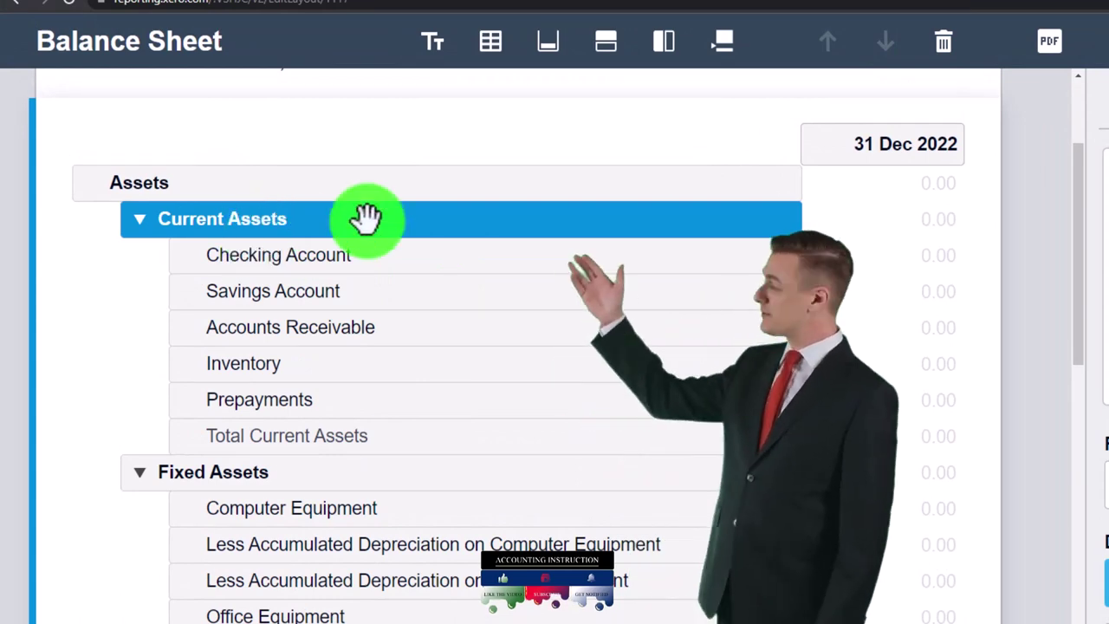
{"action": "left_click", "coordinate": [941, 61]}
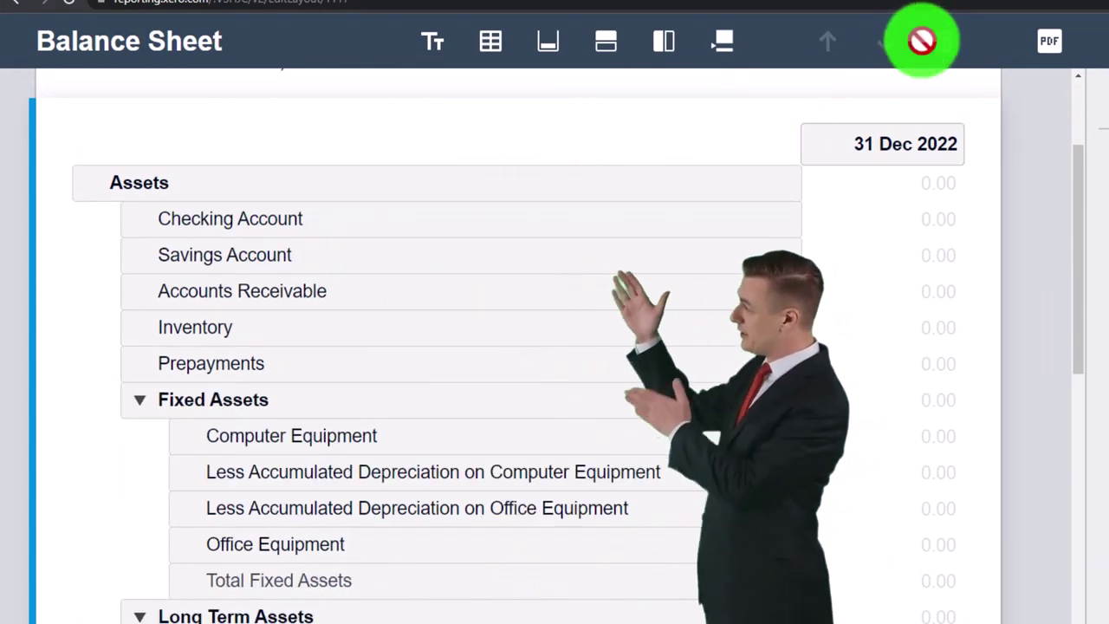
Ungroup Fixed Assets and Long Term Assets in the Assets section.
{"action": "left_click", "coordinate": [243, 403]}
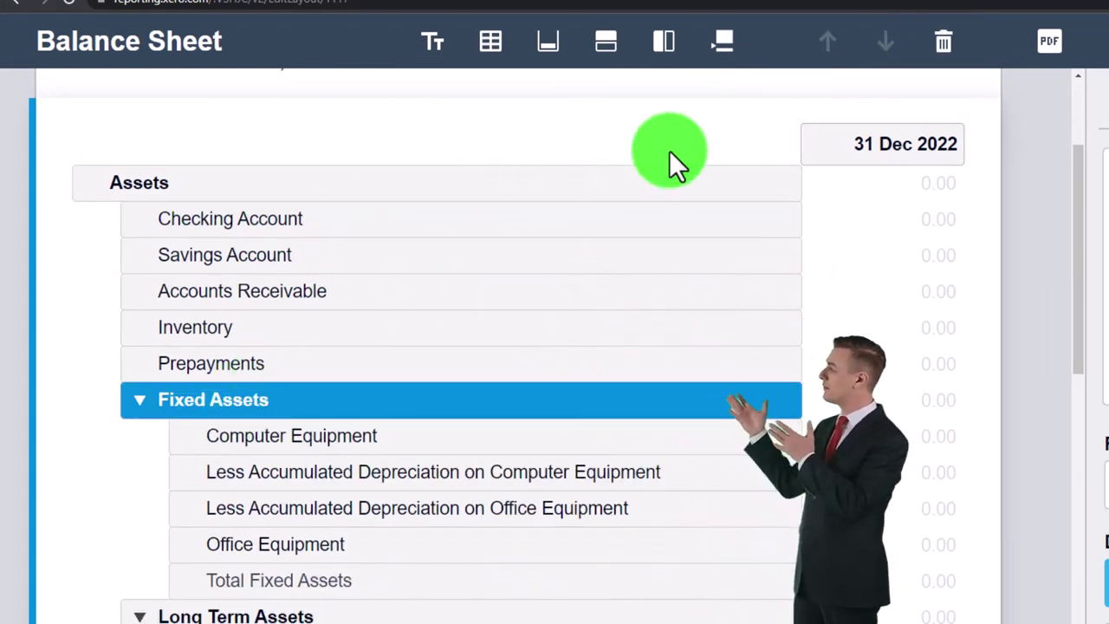
{"action": "left_click", "coordinate": [942, 52]}
{"action": "left_click", "coordinate": [265, 545]}
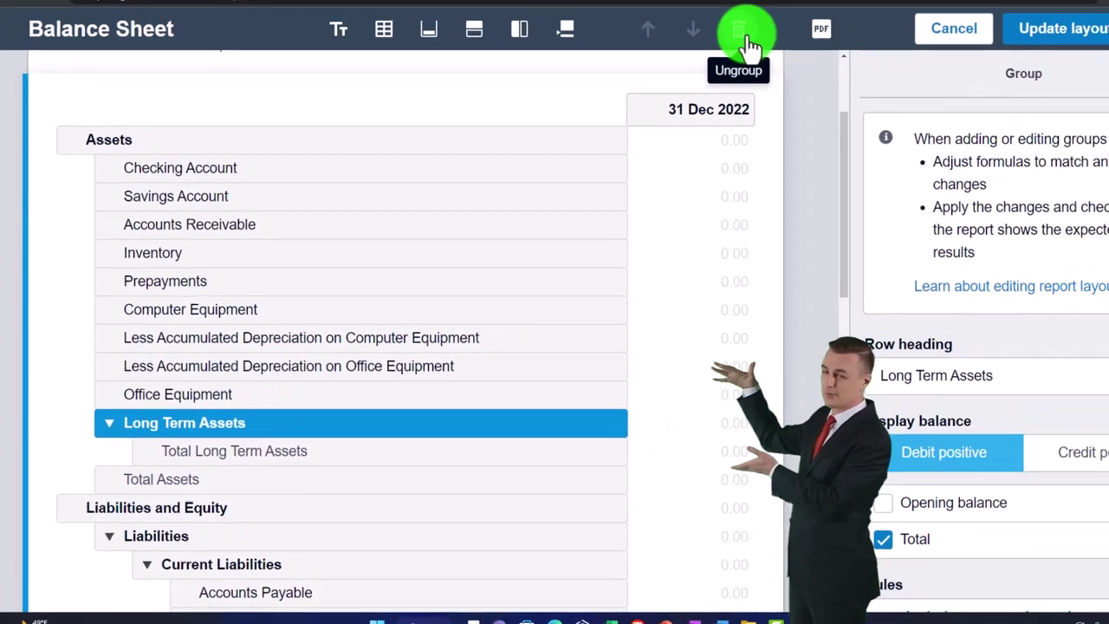
{"action": "left_click", "coordinate": [740, 39]}
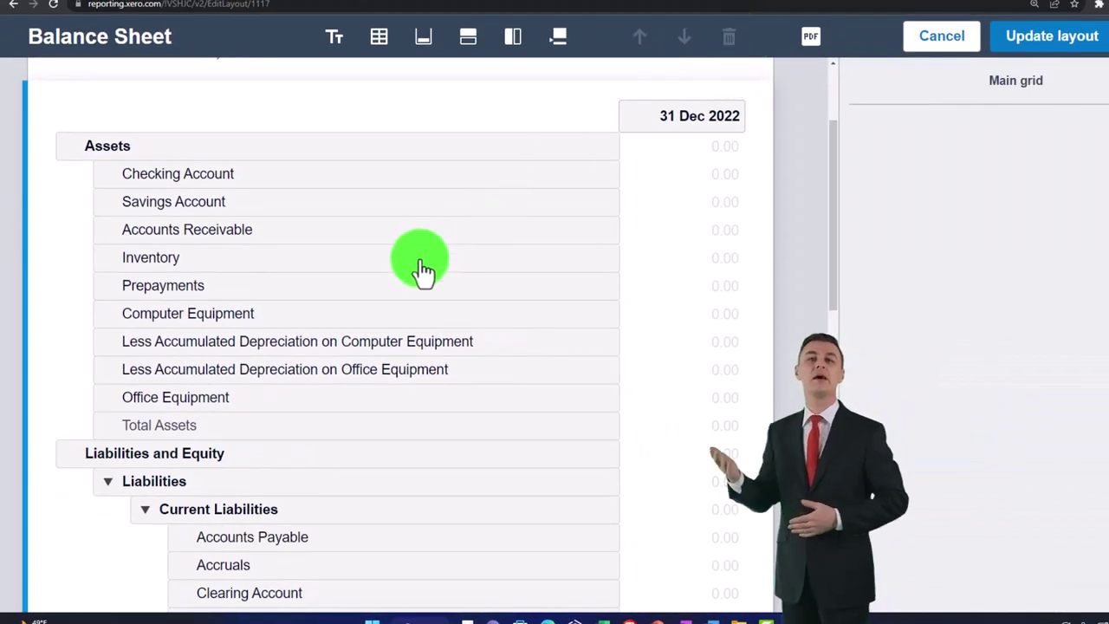
Ungroup Current Liabilities and Long Term Liabilities so their accounts are listed directly under Liabilities.
{"action": "scroll", "coordinate": [359, 350], "scroll_direction": "down", "scroll_amount": 2}
{"action": "left_click", "coordinate": [185, 328]}
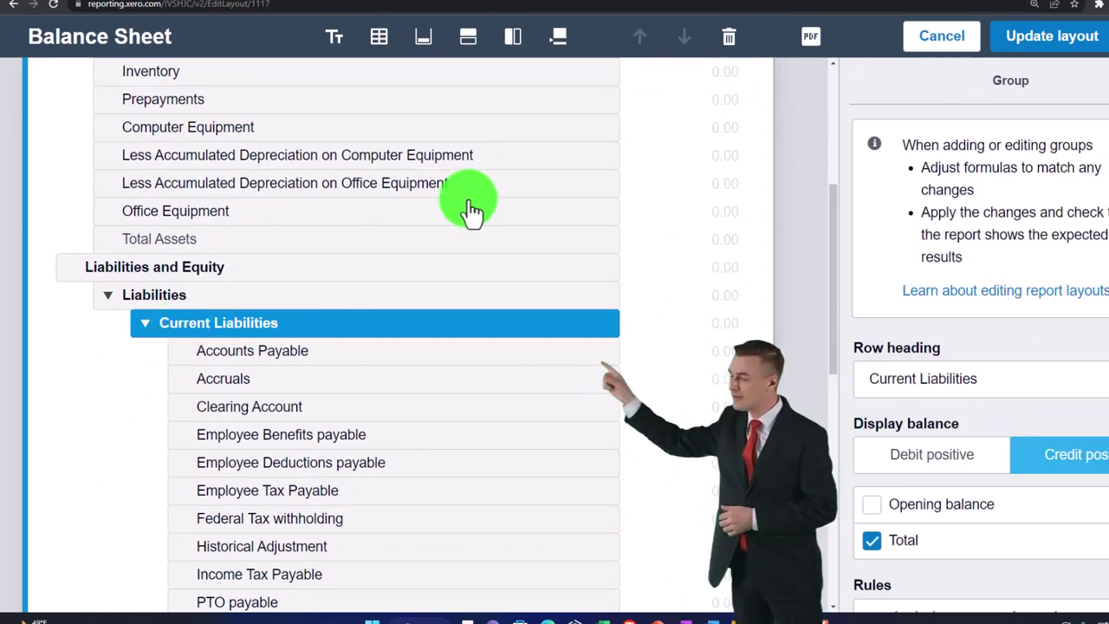
{"action": "left_click", "coordinate": [731, 48]}
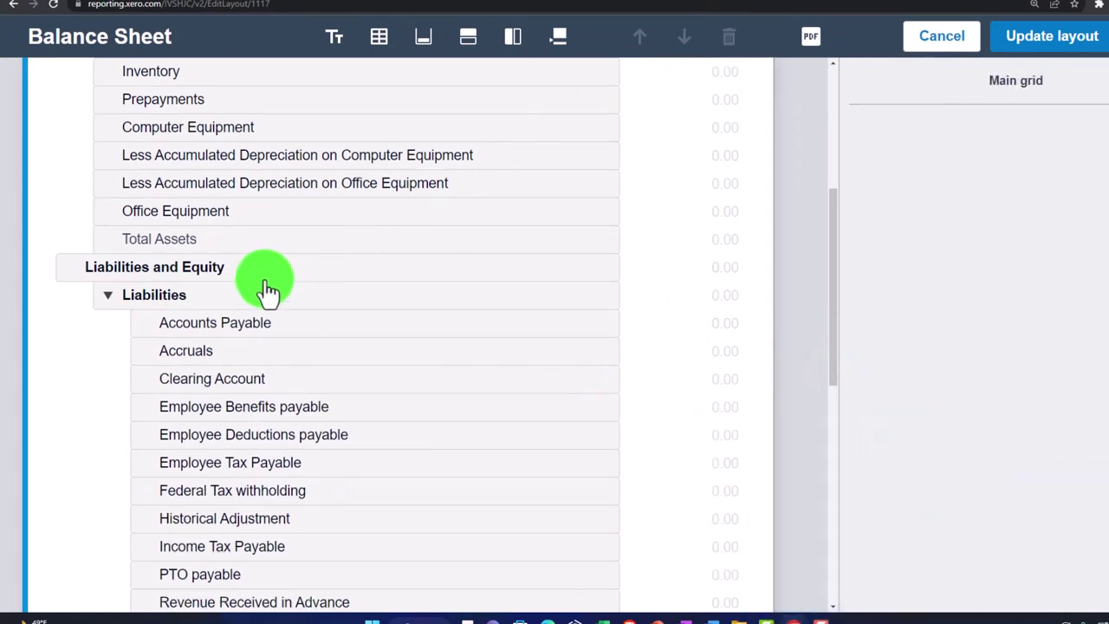
{"action": "scroll", "coordinate": [260, 286], "scroll_direction": "down", "scroll_amount": 1}
{"action": "scroll", "coordinate": [260, 286], "scroll_direction": "down", "scroll_amount": 5}
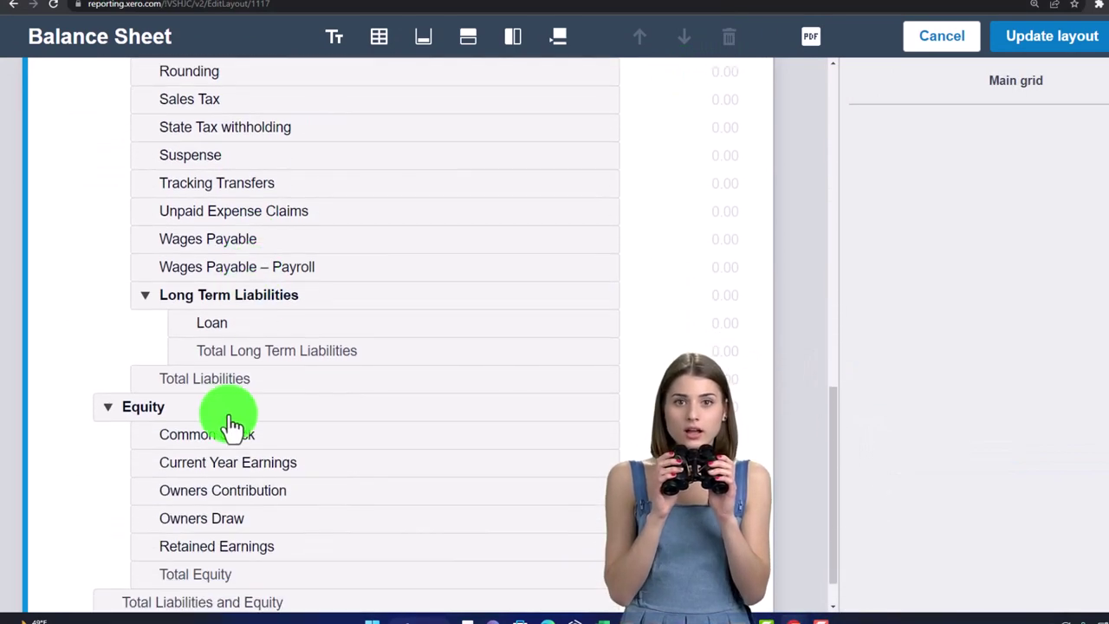
{"action": "left_click", "coordinate": [208, 305]}
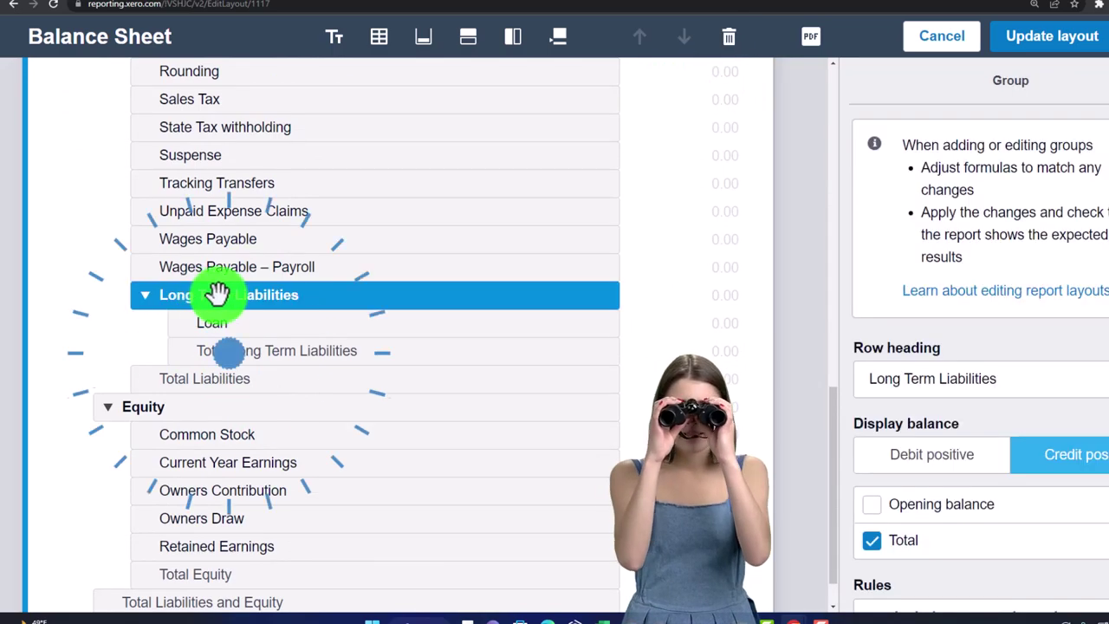
{"action": "left_click", "coordinate": [732, 43]}
Apply the ungrouped layout to the Balance Sheet and review the report from assets through equity.
{"action": "scroll", "coordinate": [231, 347], "scroll_direction": "up", "scroll_amount": 10}
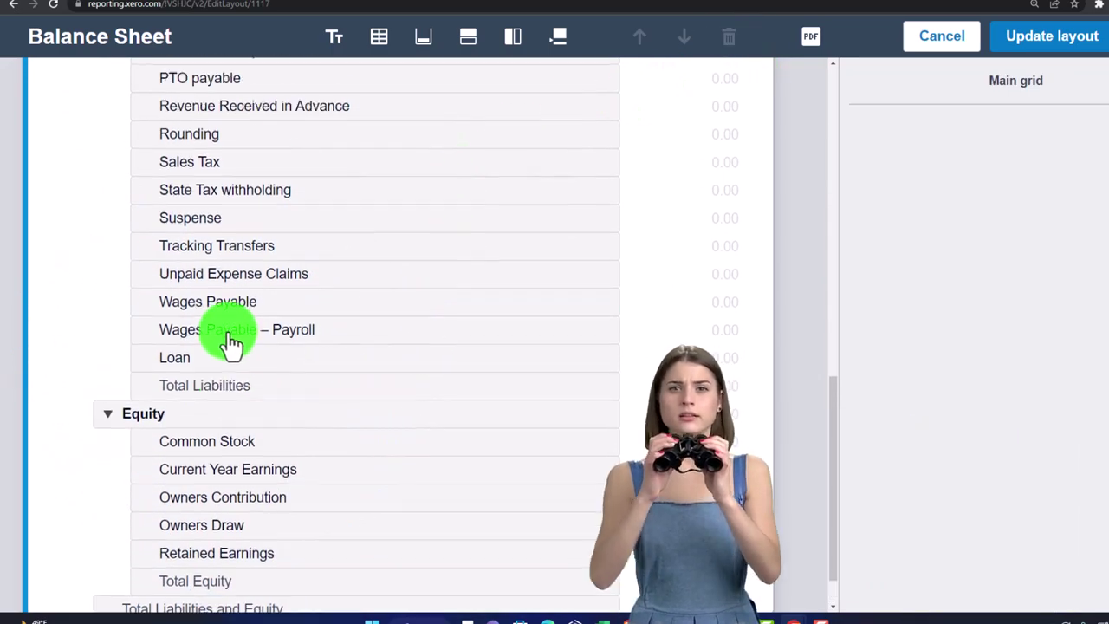
{"action": "scroll", "coordinate": [108, 312], "scroll_direction": "down", "scroll_amount": 1}
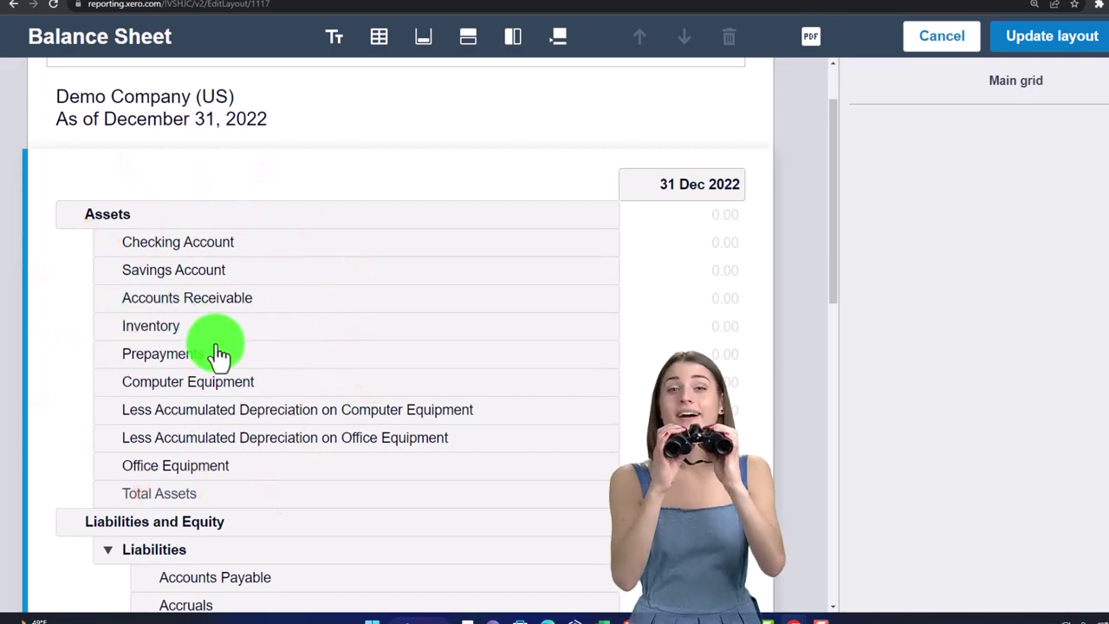
{"action": "scroll", "coordinate": [219, 351], "scroll_direction": "down", "scroll_amount": 10}
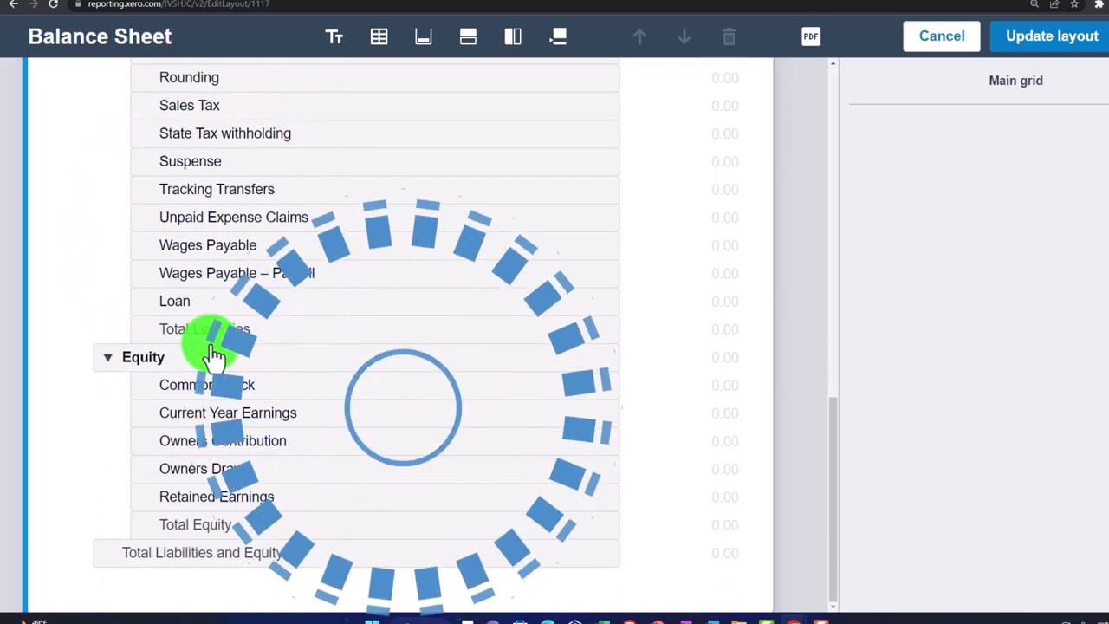
{"action": "scroll", "coordinate": [214, 355], "scroll_direction": "up", "scroll_amount": 10}
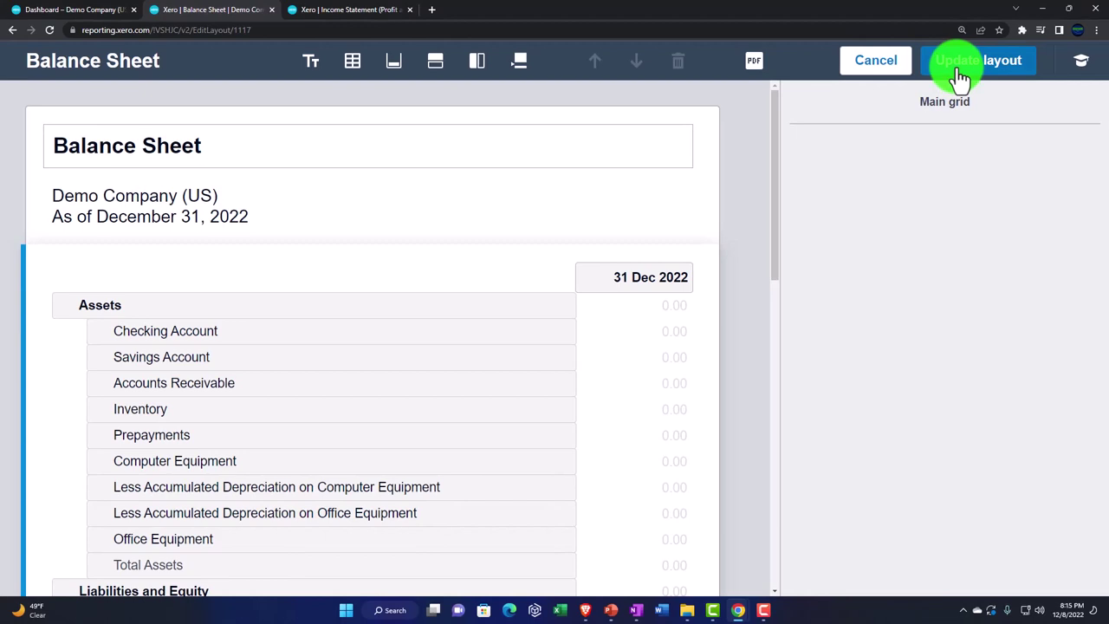
{"action": "left_click", "coordinate": [960, 77]}
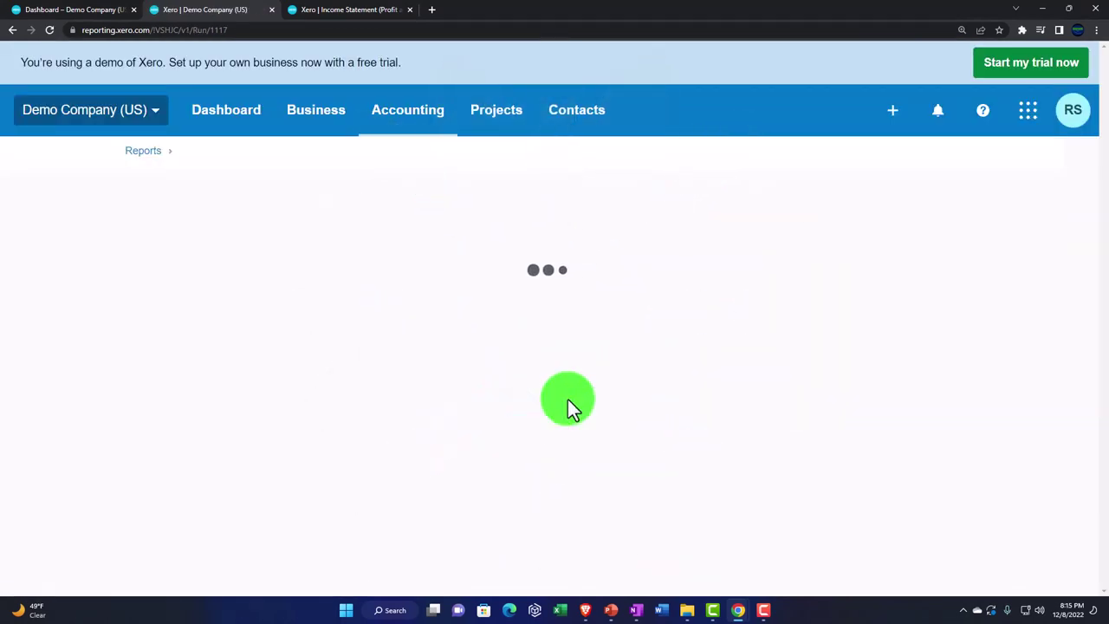
{"action": "scroll", "coordinate": [471, 400], "scroll_direction": "down", "scroll_amount": 5}
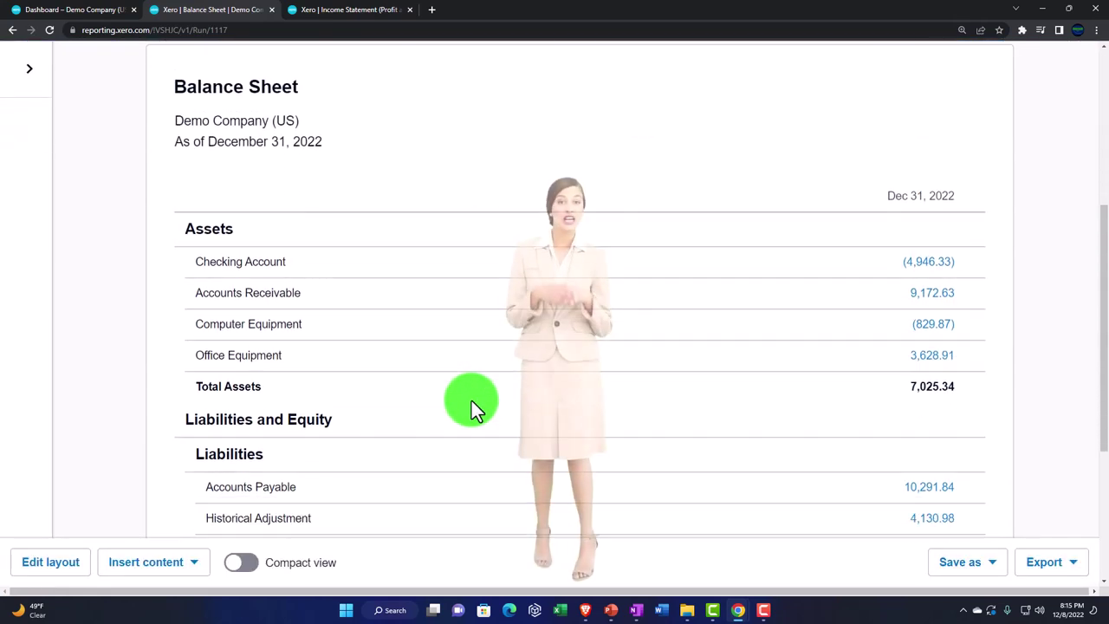
{"action": "scroll", "coordinate": [471, 401], "scroll_direction": "down", "scroll_amount": 3}
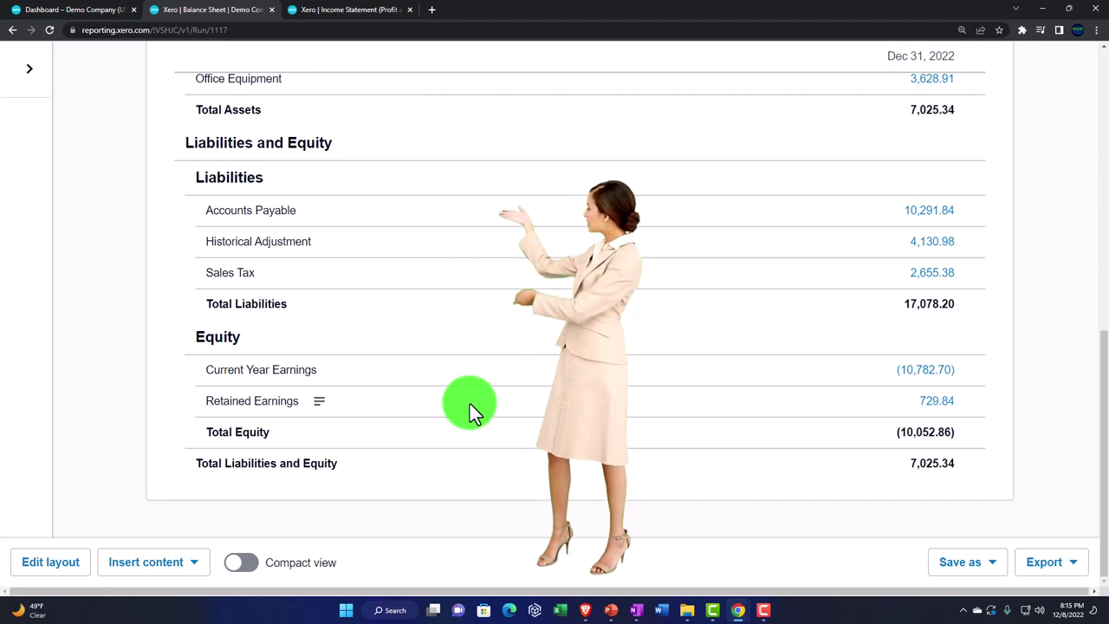
{"action": "scroll", "coordinate": [469, 404], "scroll_direction": "up", "scroll_amount": 1}
{"action": "scroll", "coordinate": [470, 404], "scroll_direction": "up", "scroll_amount": 5}
Change the report title to "Summary Balance Sheet".
{"action": "left_click", "coordinate": [233, 327]}
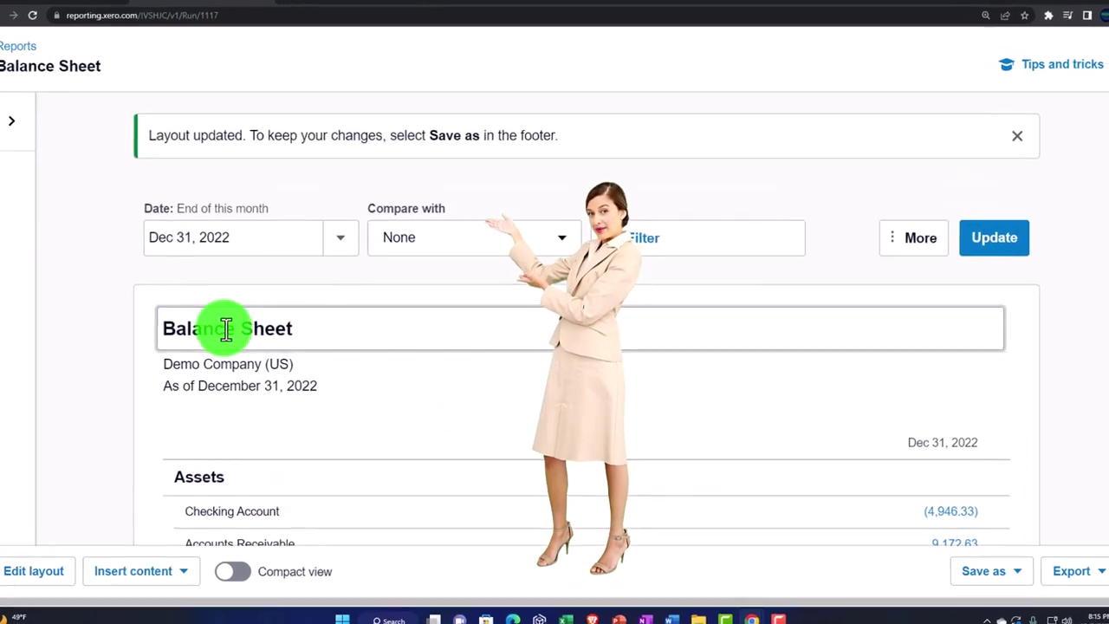
{"action": "left_click", "coordinate": [130, 325]}
{"action": "type", "text": "Sum"}
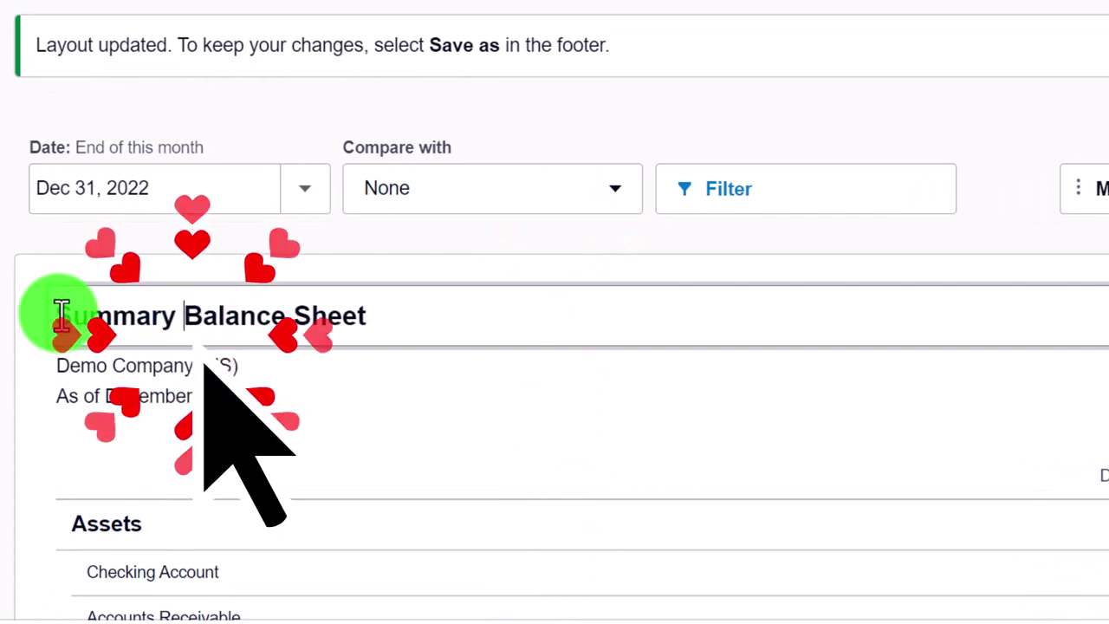
{"action": "type", "text": "mary"}
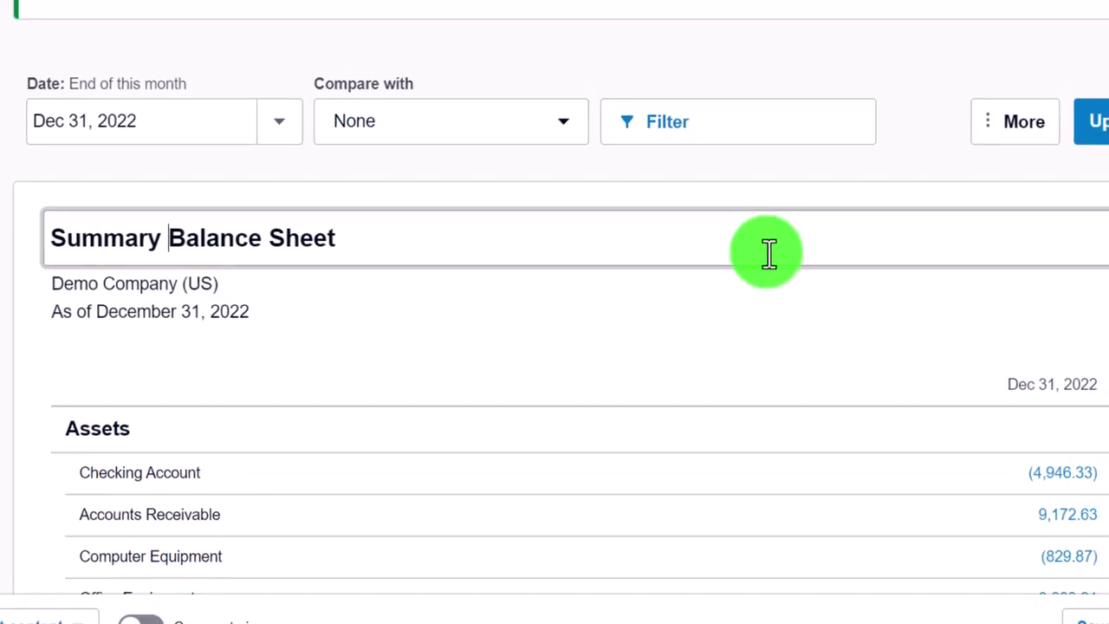
Turn off decimals for the Summary Balance Sheet, update the report, and review the rounded figures through equity.
{"action": "left_click", "coordinate": [1018, 122]}
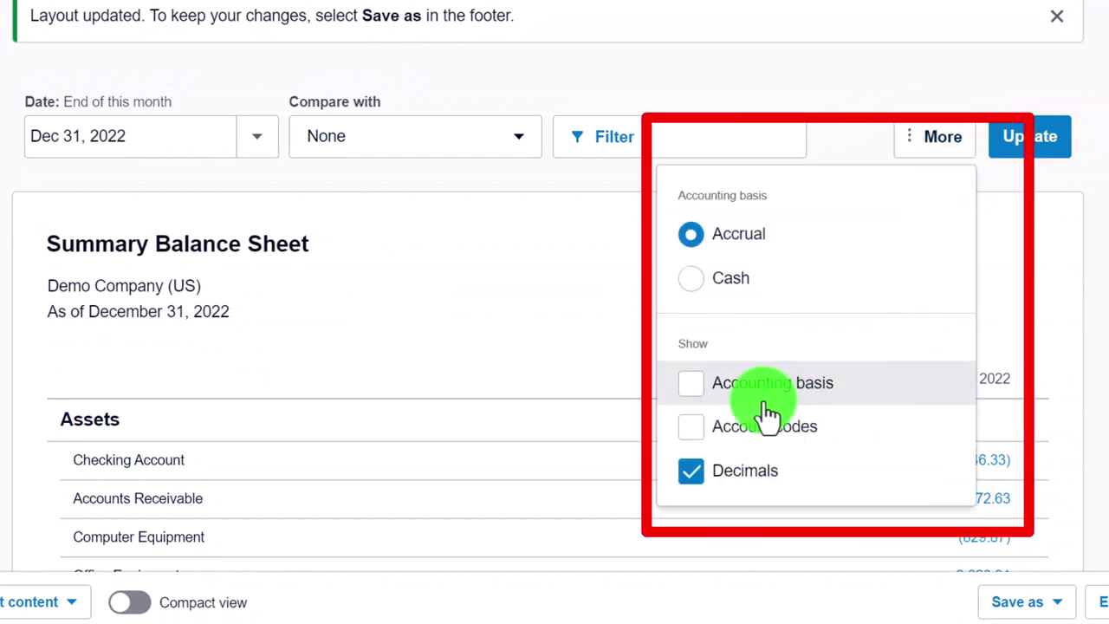
{"action": "left_click", "coordinate": [702, 486]}
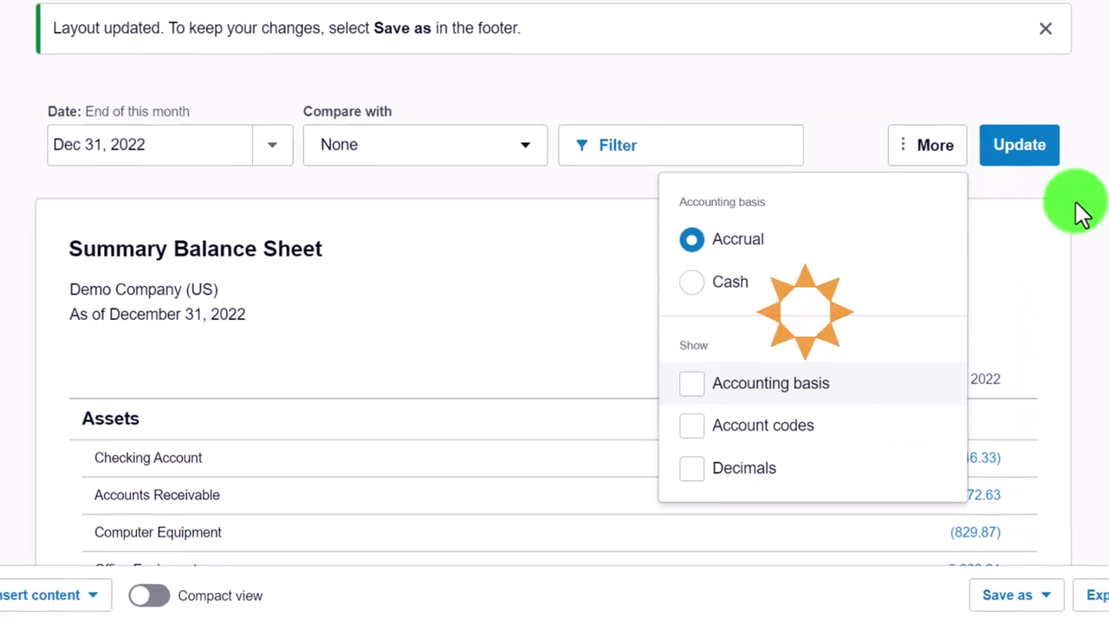
{"action": "left_click", "coordinate": [1029, 136]}
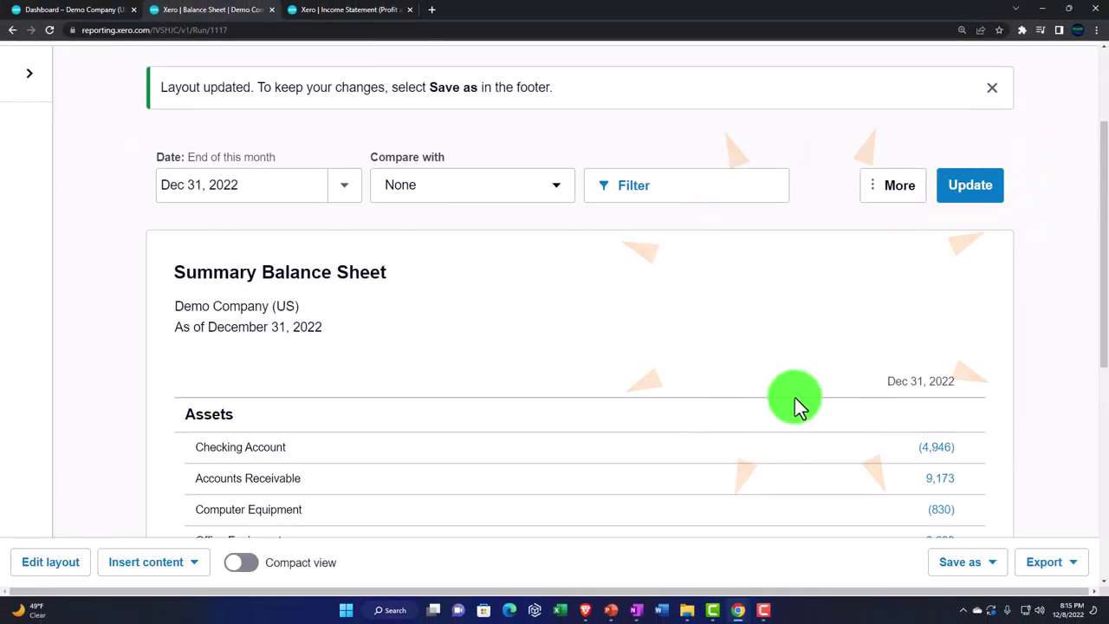
{"action": "scroll", "coordinate": [795, 397], "scroll_direction": "down", "scroll_amount": 5}
{"action": "scroll", "coordinate": [794, 397], "scroll_direction": "down", "scroll_amount": 1}
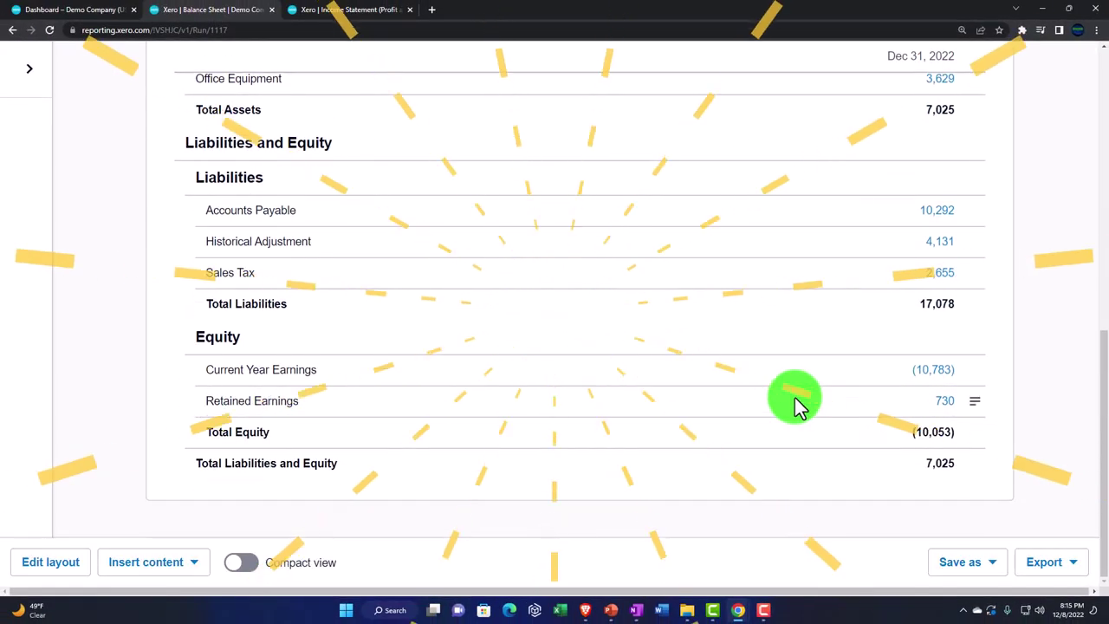
Export the Summary Balance Sheet as a PDF file.
{"action": "scroll", "coordinate": [794, 401], "scroll_direction": "up", "scroll_amount": 3}
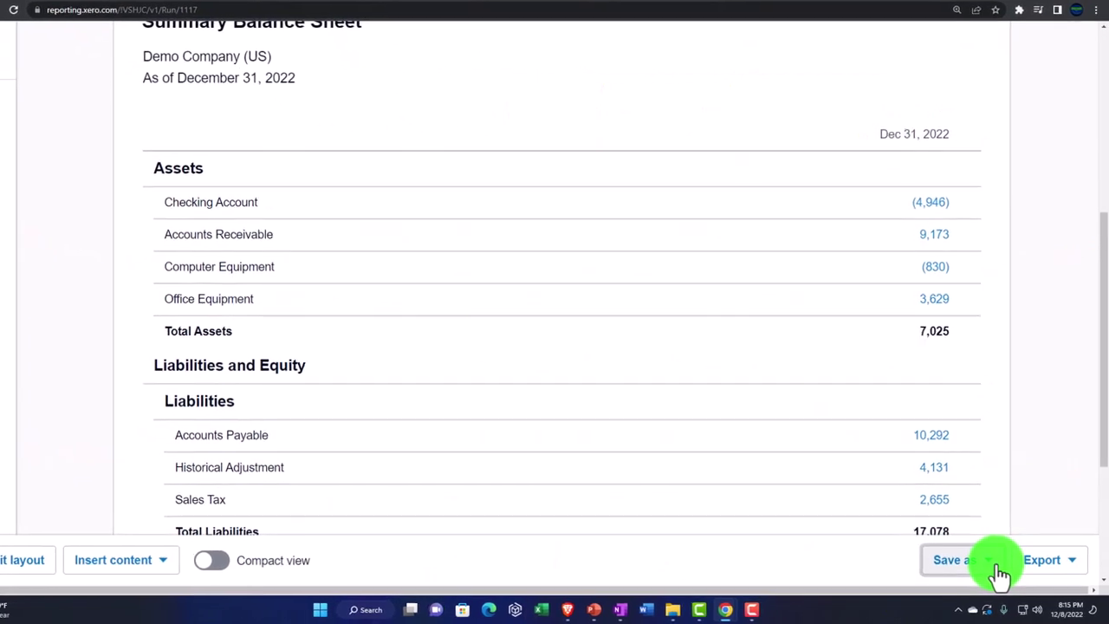
{"action": "left_click", "coordinate": [999, 573]}
{"action": "left_click", "coordinate": [1053, 563]}
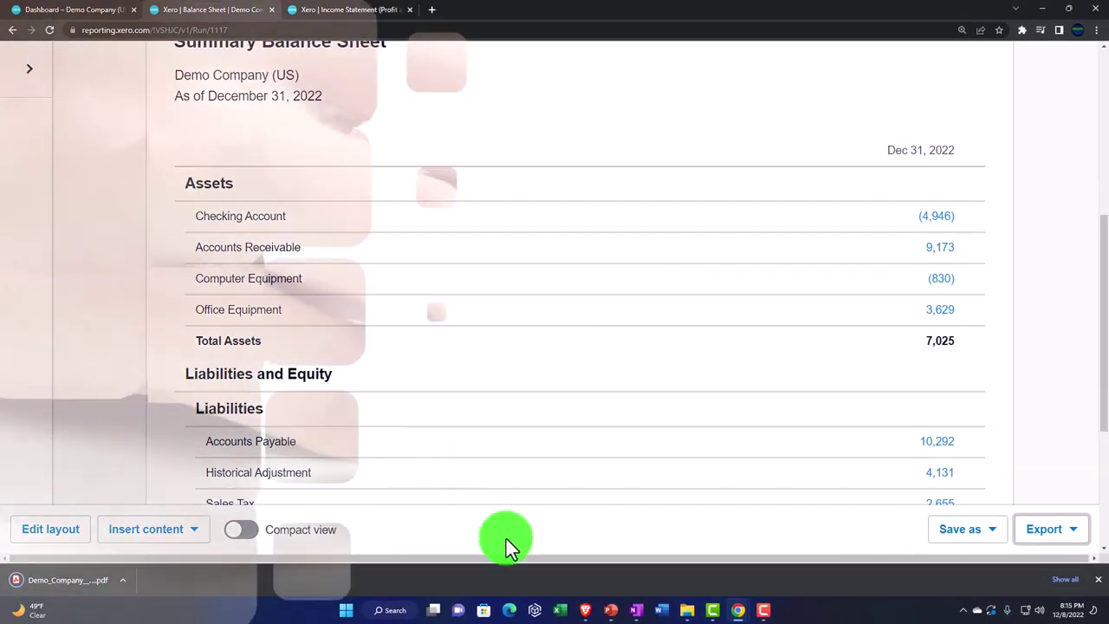
Switch to the desktop and open the Xero folder in a maximized File Explorer window.
{"action": "mouse_move", "coordinate": [685, 611]}
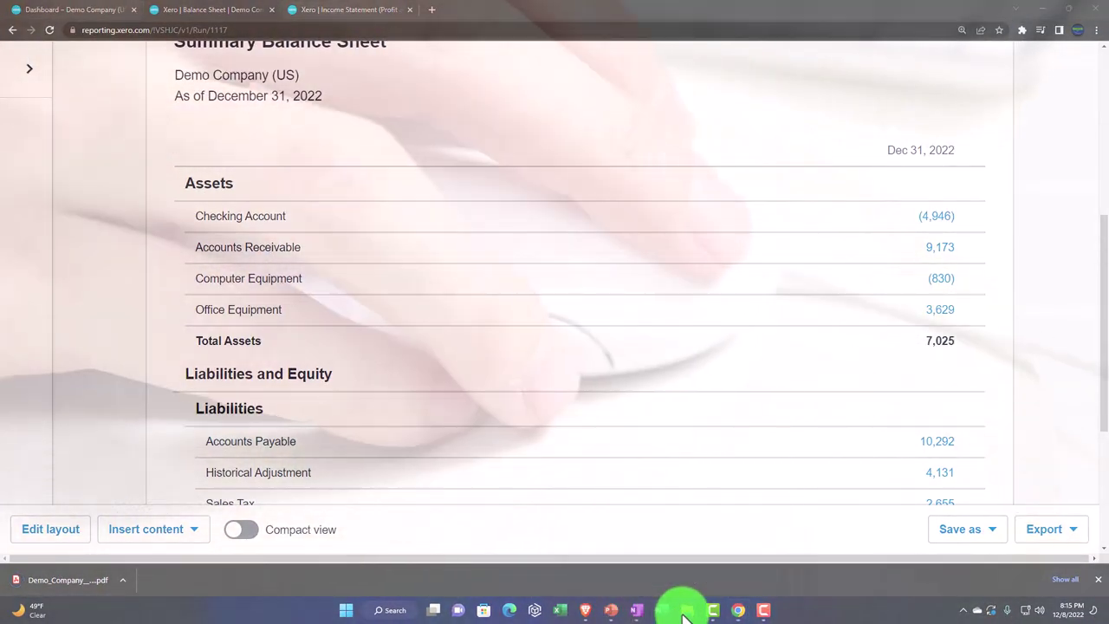
{"action": "left_click", "coordinate": [1040, 10]}
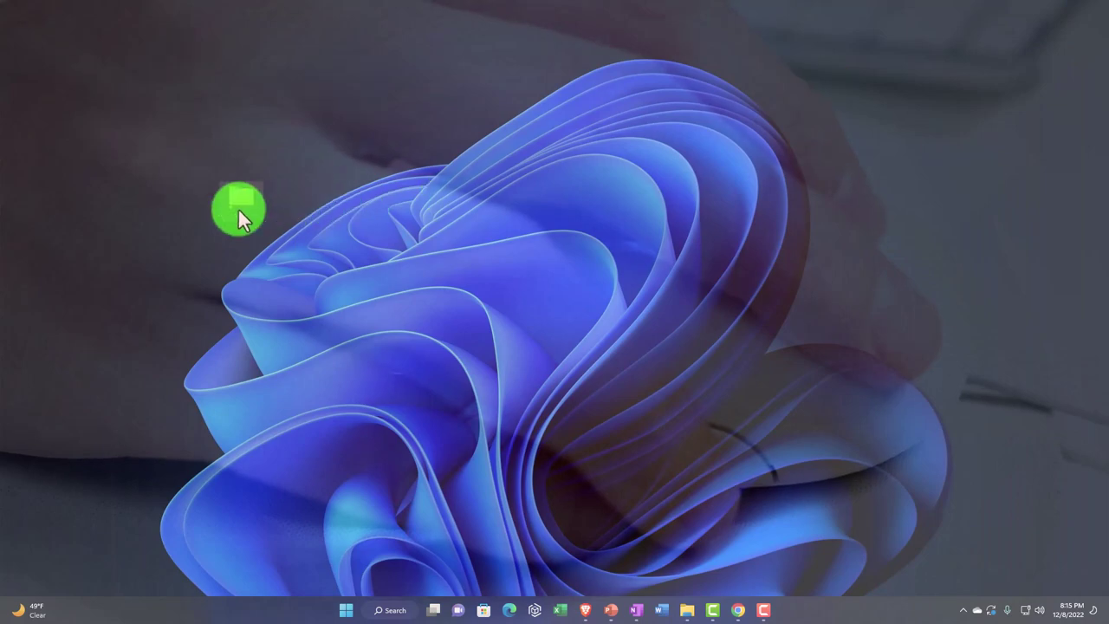
{"action": "double_click", "coordinate": [238, 207]}
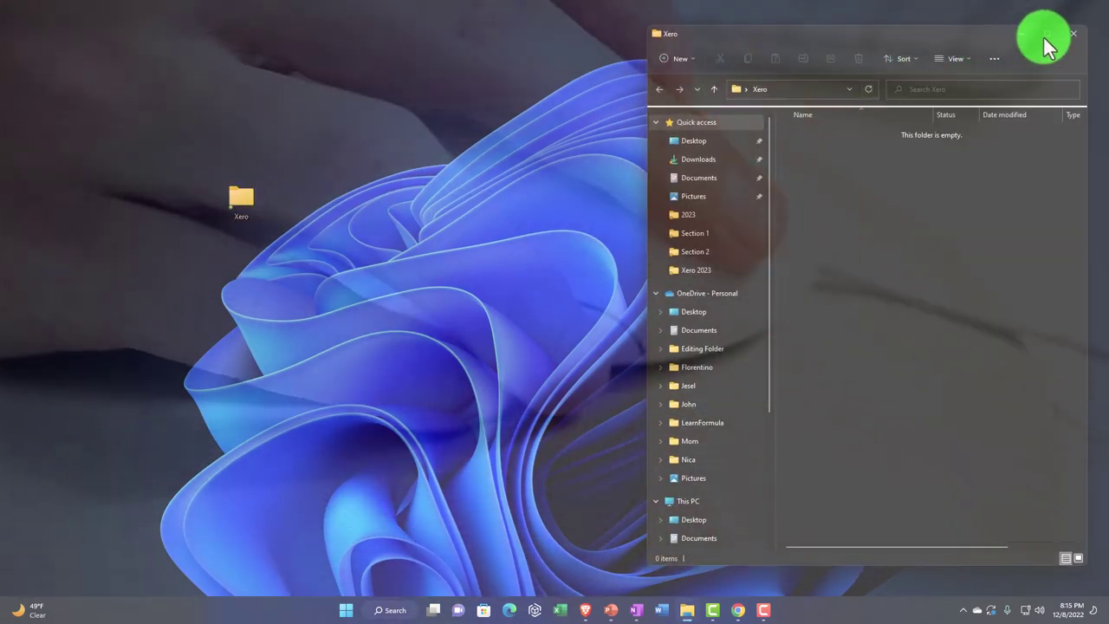
{"action": "left_click", "coordinate": [1046, 33]}
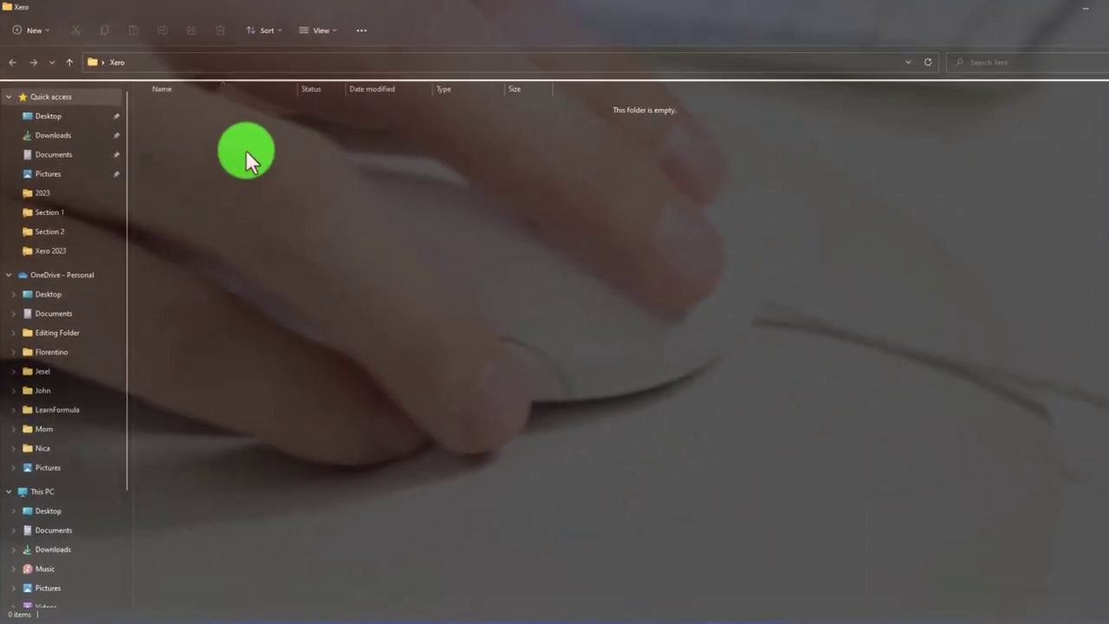
Create a new folder inside Xero, add a subfolder named "Demo Company Reports" in it, and open that subfolder.
{"action": "right_click", "coordinate": [239, 146]}
{"action": "mouse_move", "coordinate": [439, 300]}
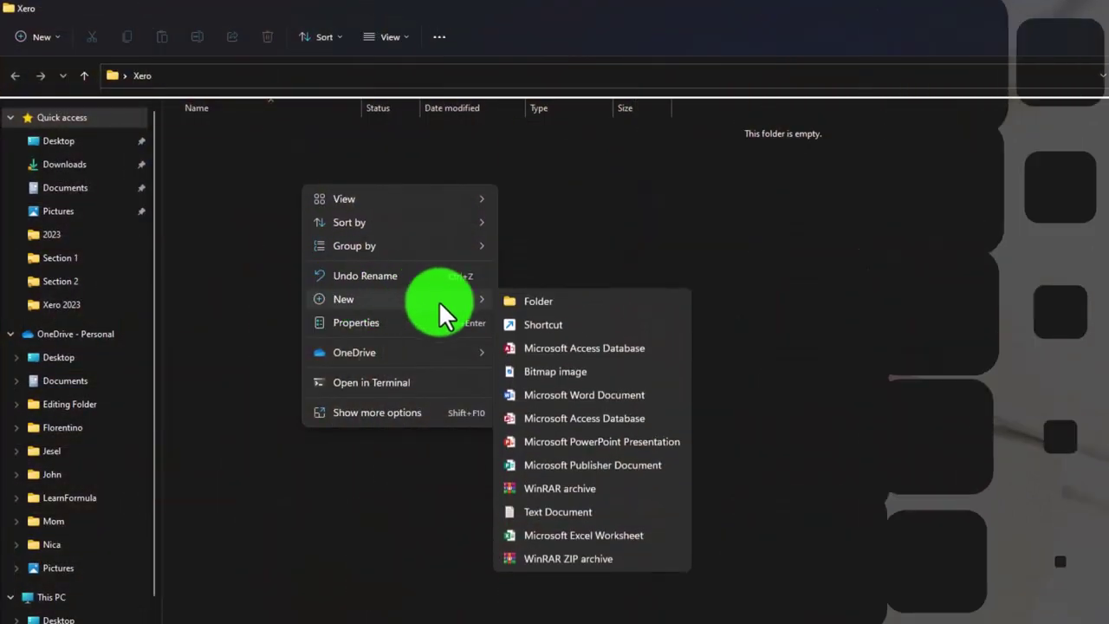
{"action": "left_click", "coordinate": [550, 301]}
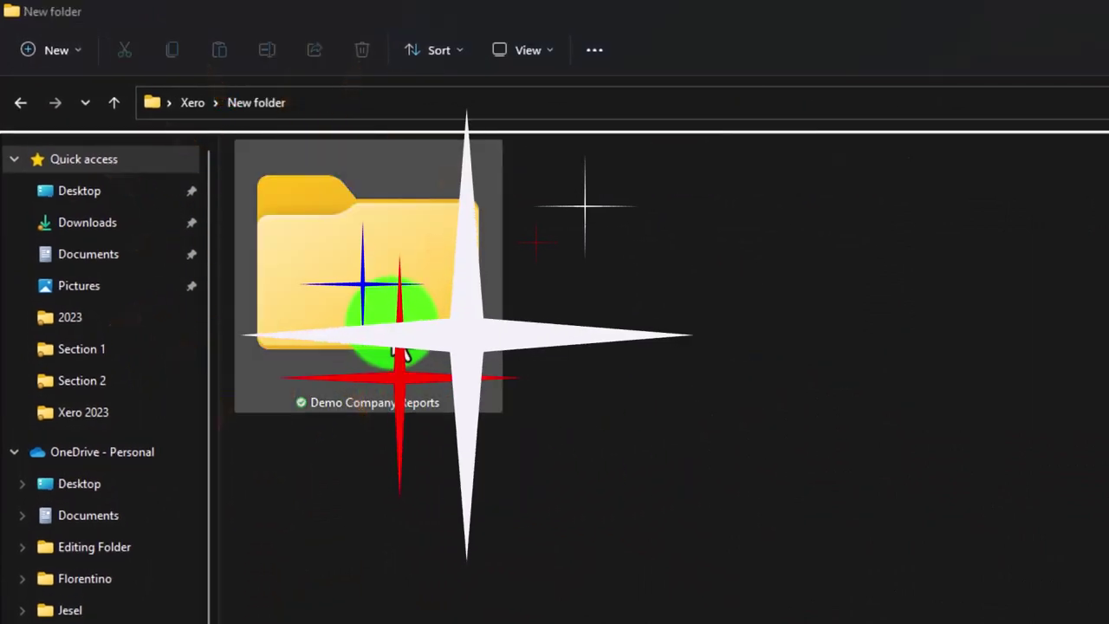
{"action": "double_click", "coordinate": [395, 329]}
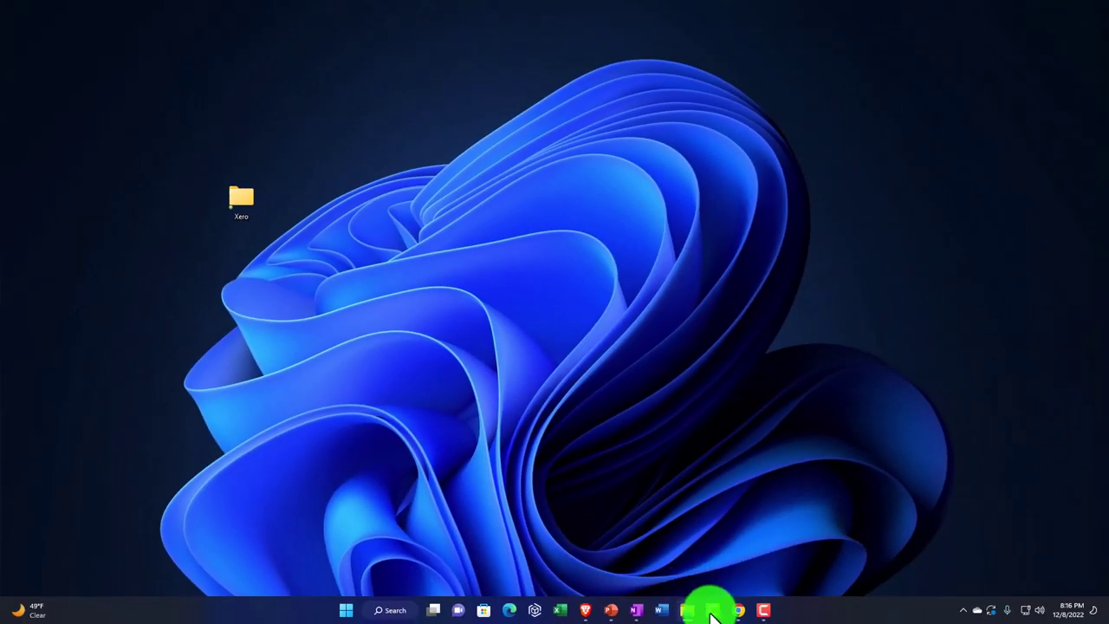
Put the exported Balance Sheet PDF in the Demo Company Reports folder and show the contents as extra large icons.
{"action": "left_click", "coordinate": [759, 584]}
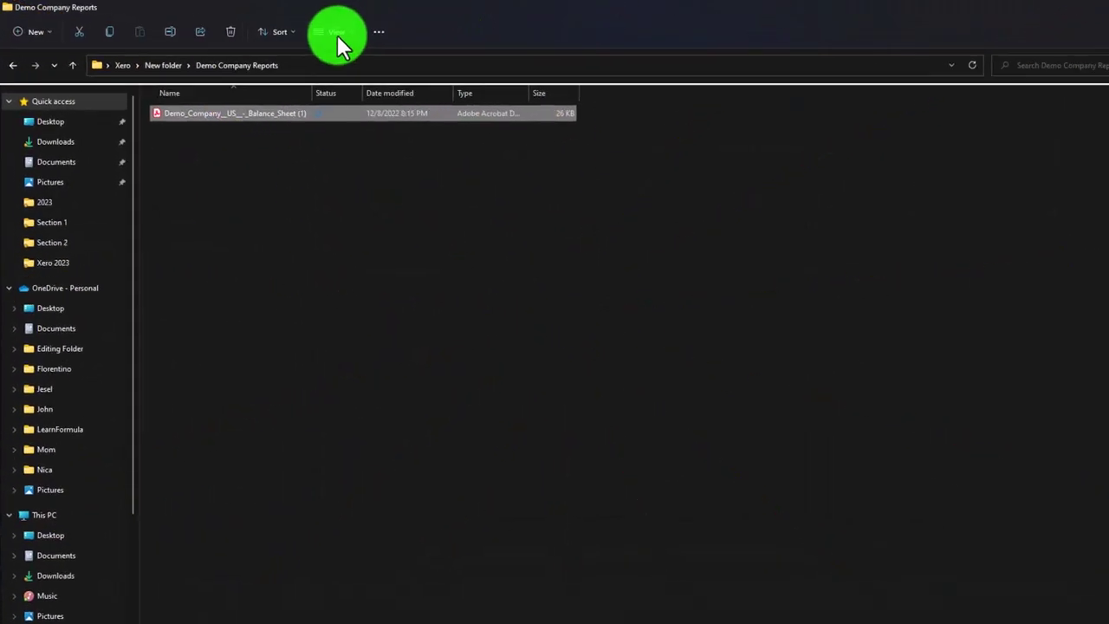
{"action": "left_click", "coordinate": [308, 29]}
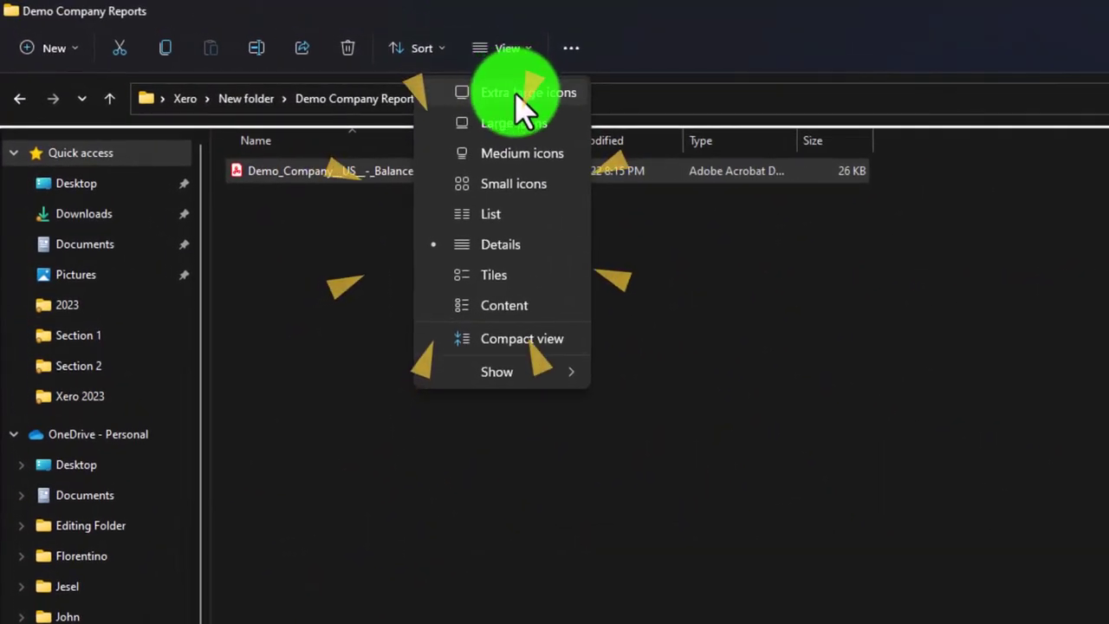
{"action": "left_click", "coordinate": [518, 95]}
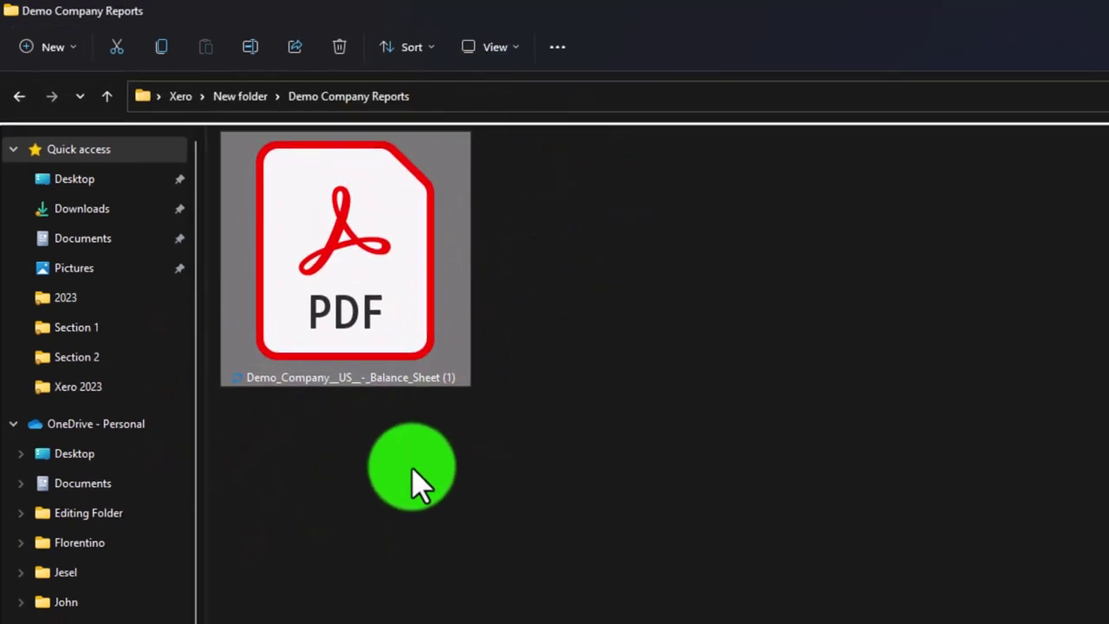
Open the exported Balance Sheet PDF in Adobe Acrobat Reader, review it down to equity, and close it.
{"action": "double_click", "coordinate": [372, 347]}
{"action": "scroll", "coordinate": [290, 255], "scroll_direction": "down", "scroll_amount": 6}
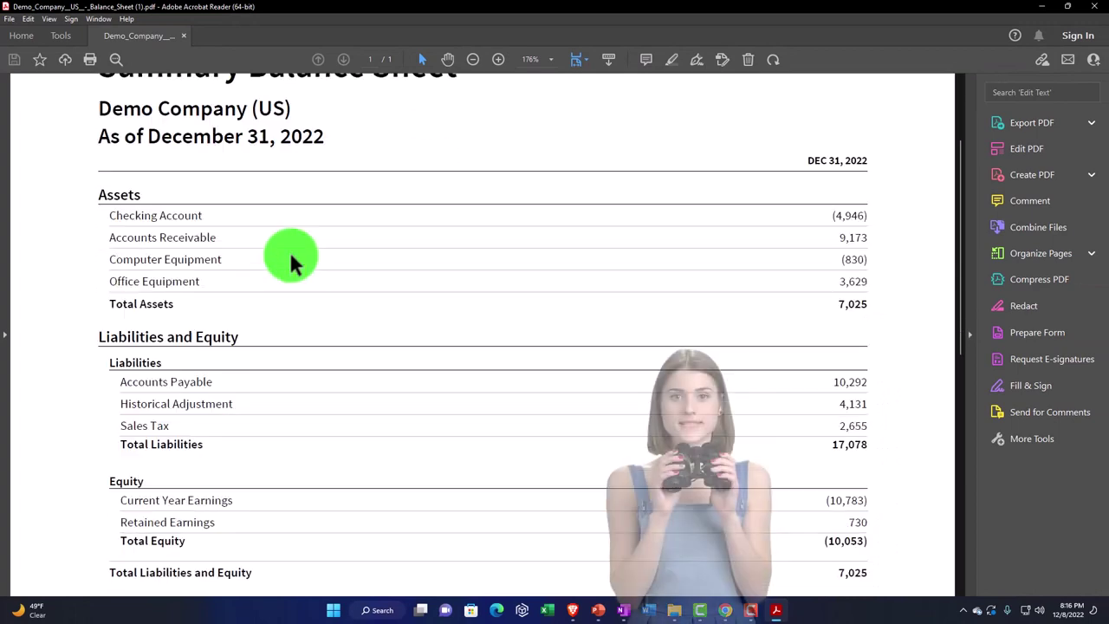
{"action": "left_click", "coordinate": [1094, 10]}
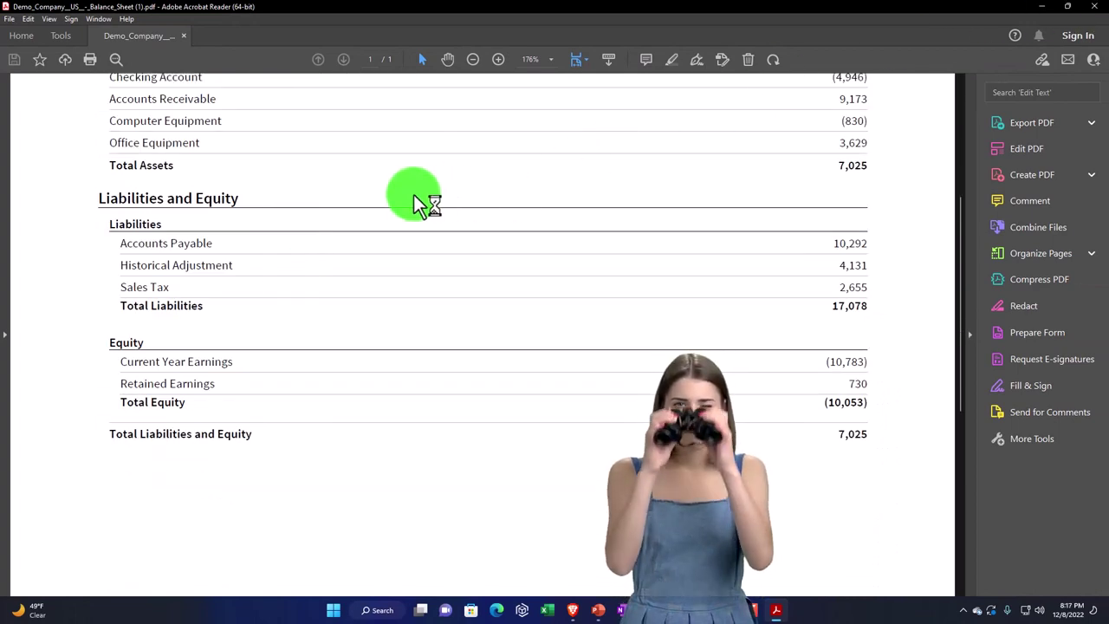
Rename the PDF in the Demo Company Reports folder to "Summary balance sheet".
{"action": "double_click", "coordinate": [227, 192]}
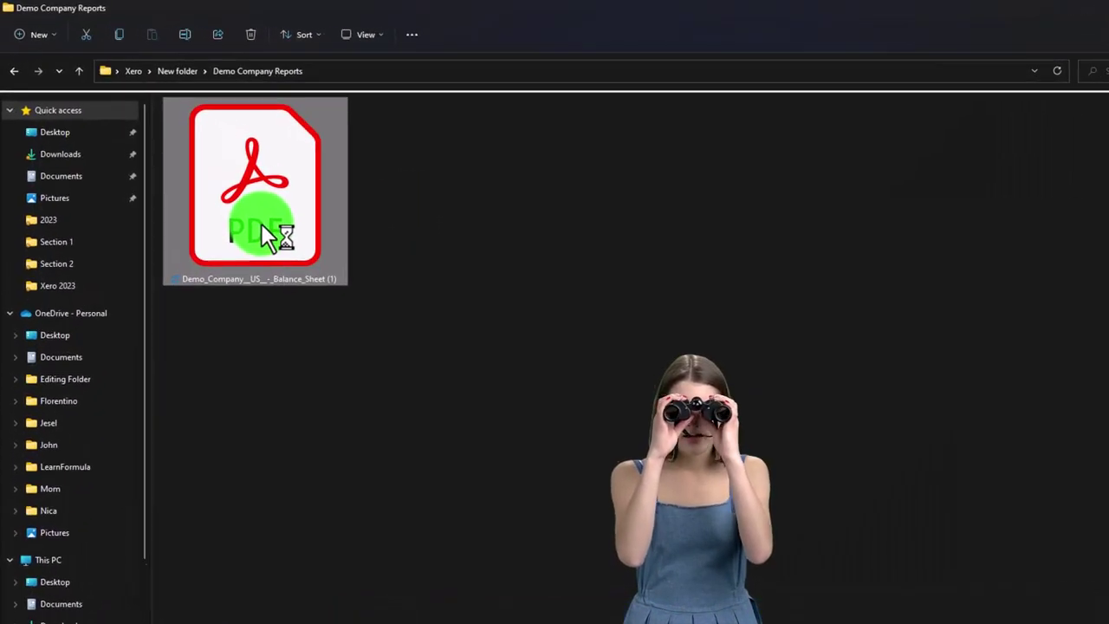
{"action": "right_click", "coordinate": [261, 227]}
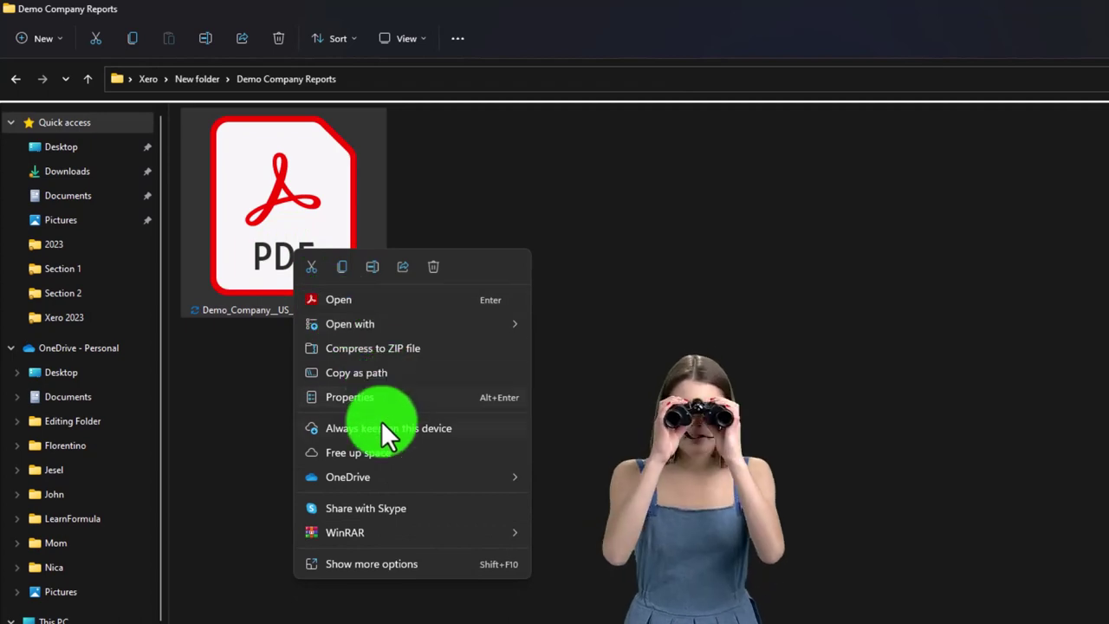
{"action": "left_click", "coordinate": [373, 266]}
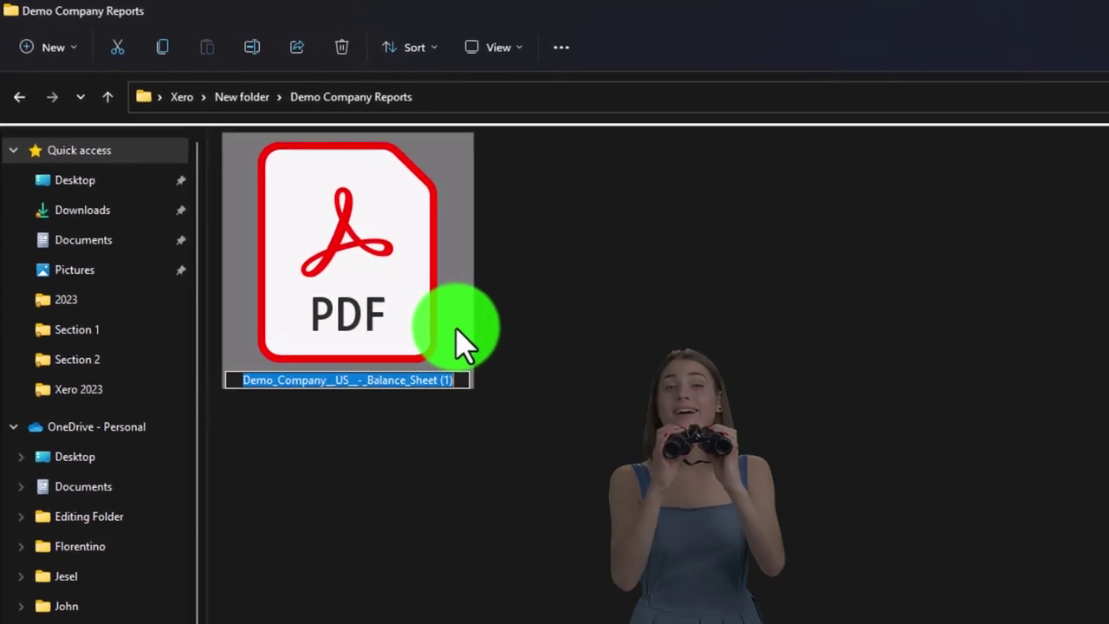
{"action": "type", "text": "Su"}
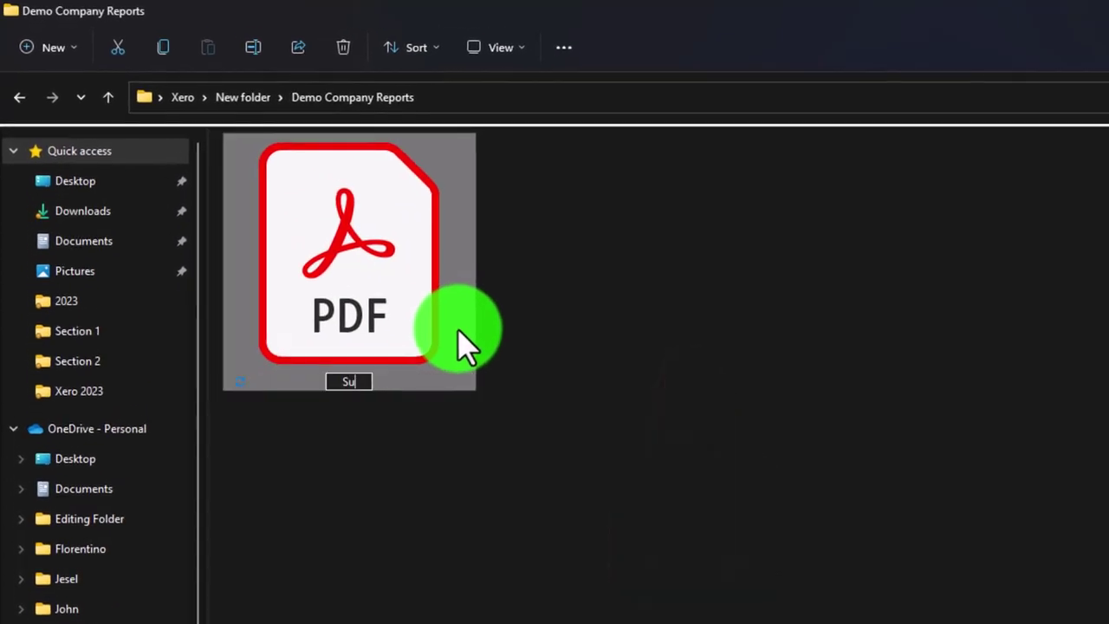
{"action": "type", "text": "mmary balance shee"}
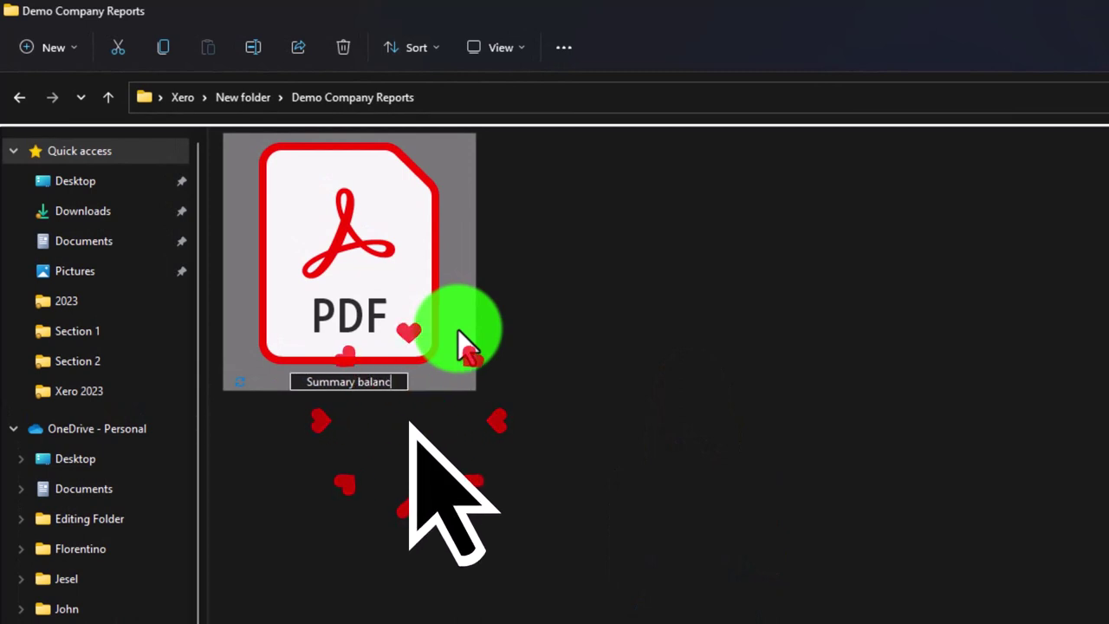
{"action": "type", "text": "t"}
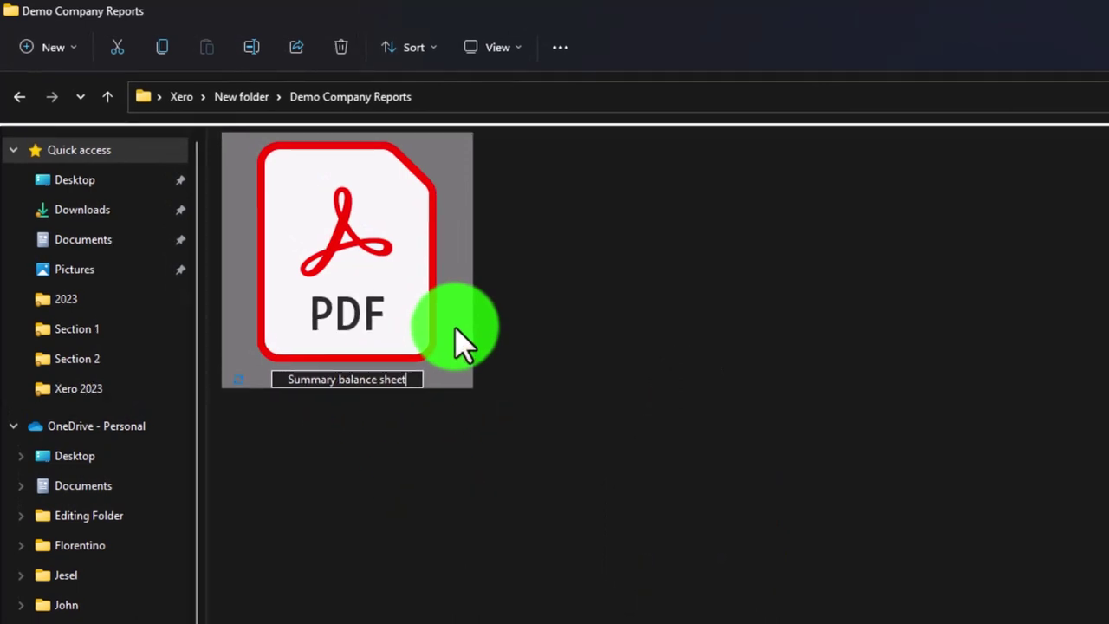
{"action": "key", "text": "Return"}
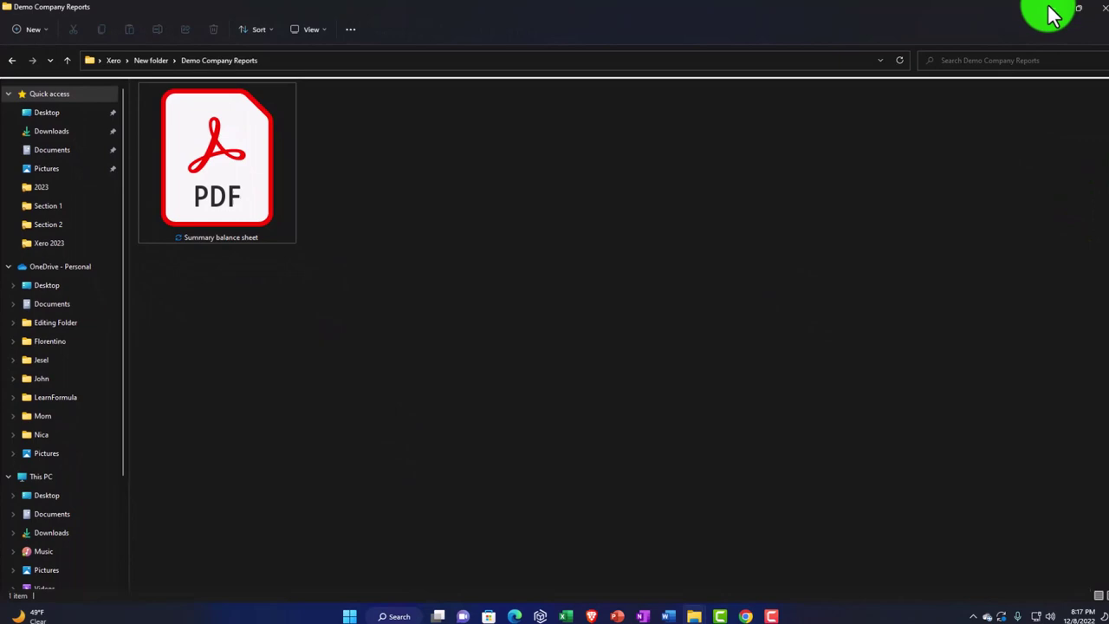
Switch back to the Balance Sheet in Xero and save it as a custom report named "1 Summary Balance Sheet".
{"action": "left_click", "coordinate": [1050, 7]}
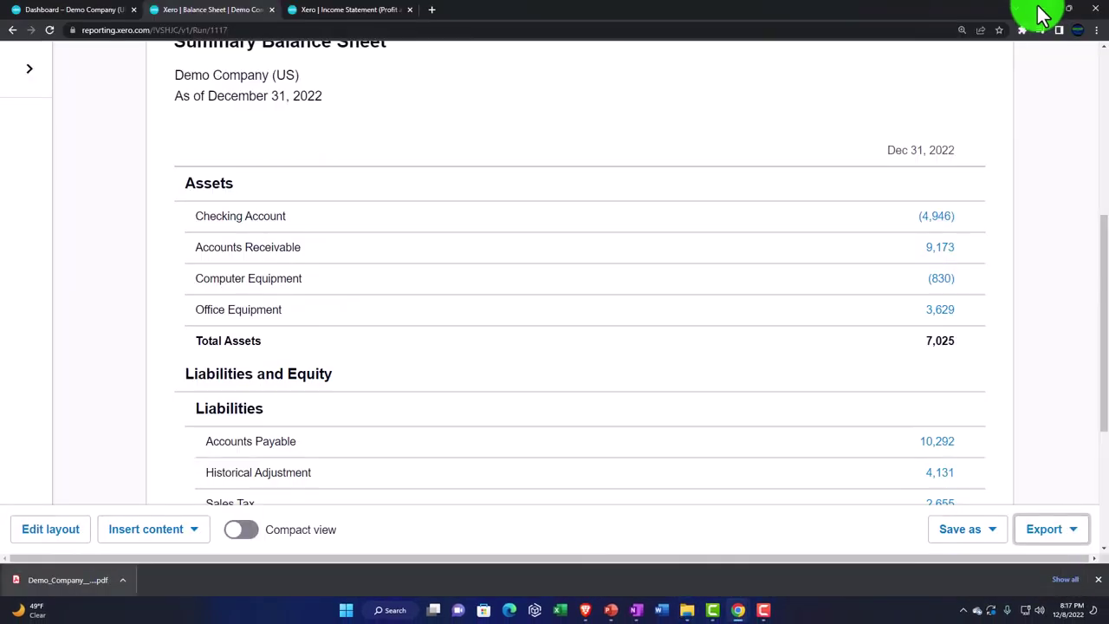
{"action": "scroll", "coordinate": [667, 277], "scroll_direction": "up", "scroll_amount": 1}
{"action": "scroll", "coordinate": [693, 346], "scroll_direction": "down", "scroll_amount": 1}
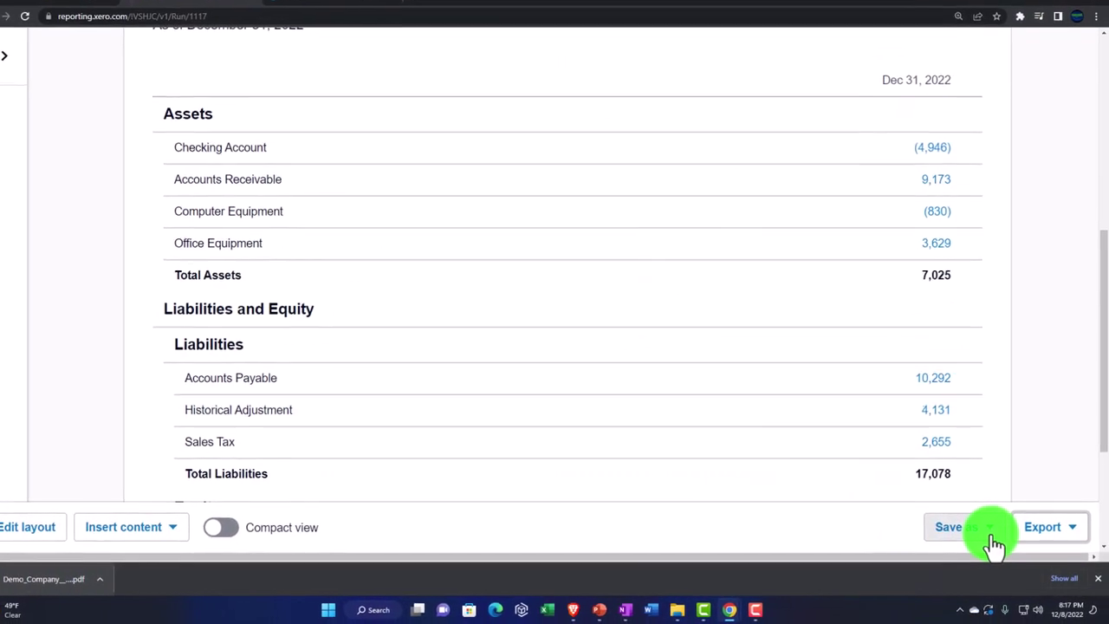
{"action": "left_click", "coordinate": [990, 533]}
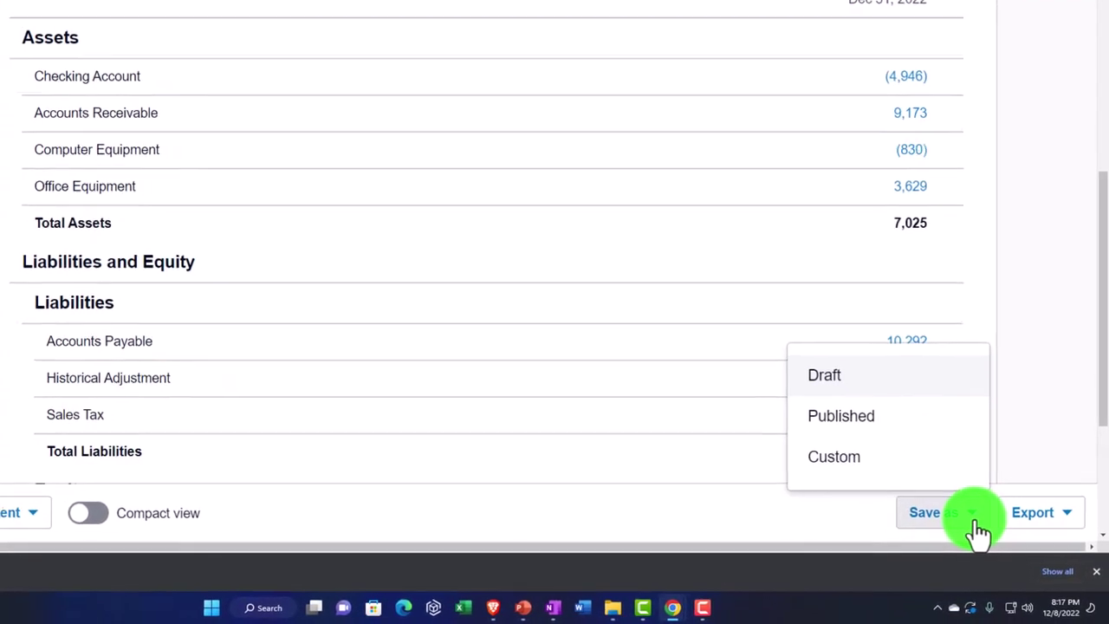
{"action": "left_click", "coordinate": [833, 456]}
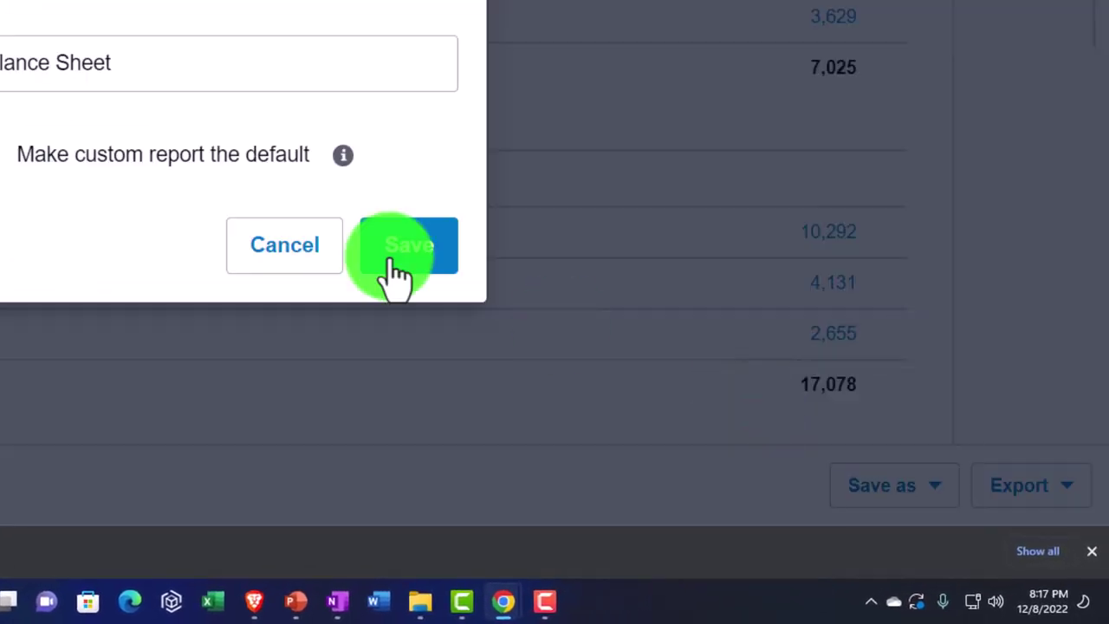
{"action": "left_click", "coordinate": [1, 89]}
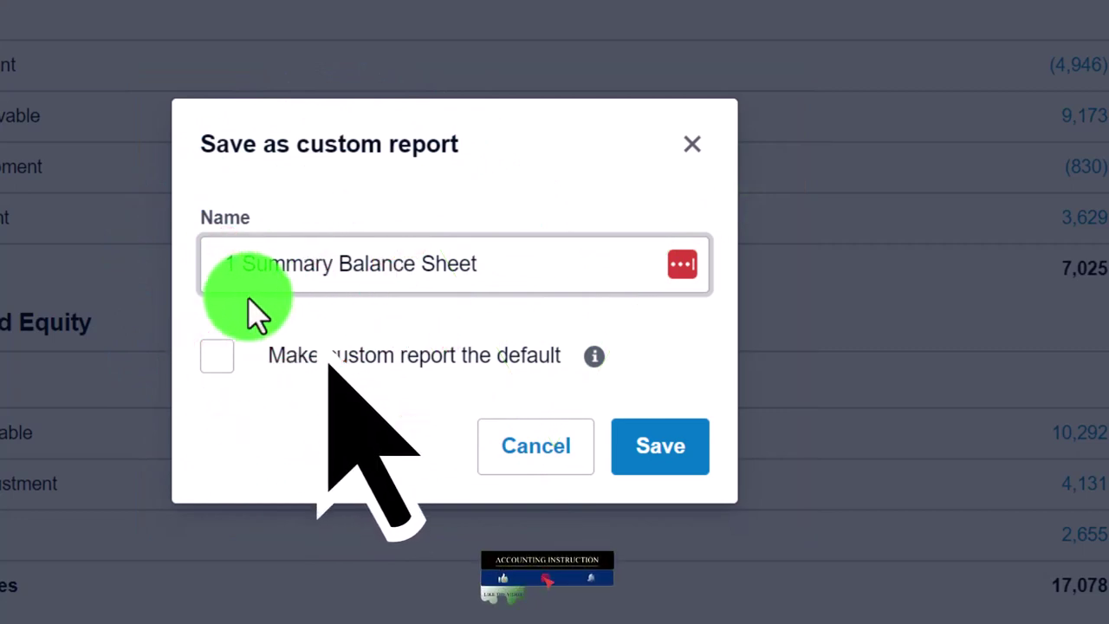
{"action": "left_click", "coordinate": [660, 447]}
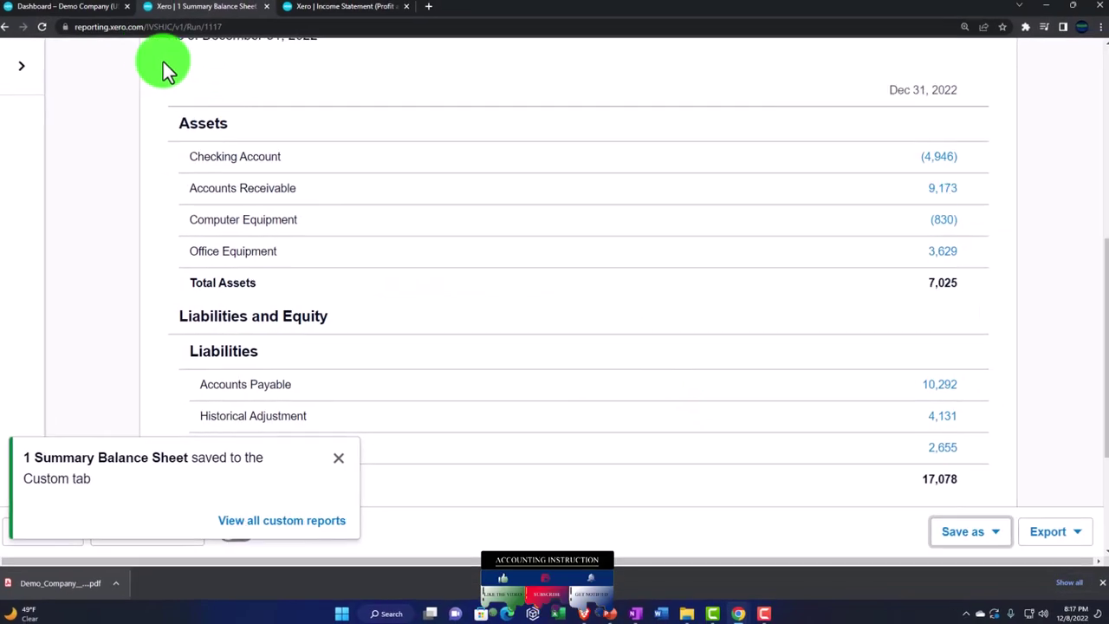
Switch to the Xero dashboard and open the list of custom reports to check for the saved report.
{"action": "left_click", "coordinate": [84, 16]}
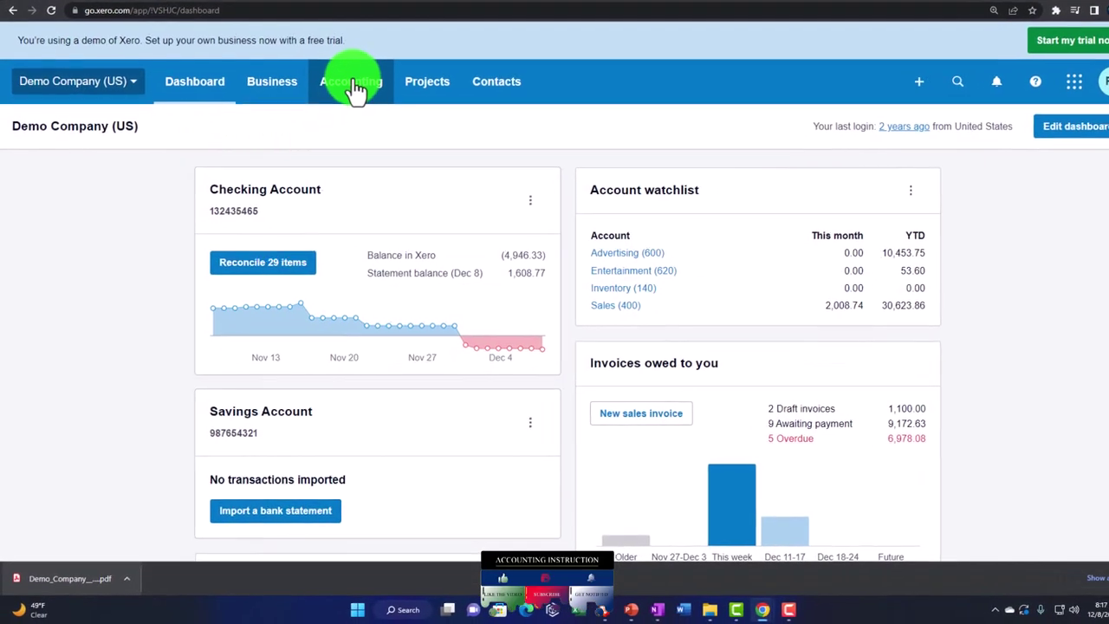
{"action": "left_click", "coordinate": [340, 99]}
{"action": "left_click", "coordinate": [333, 178]}
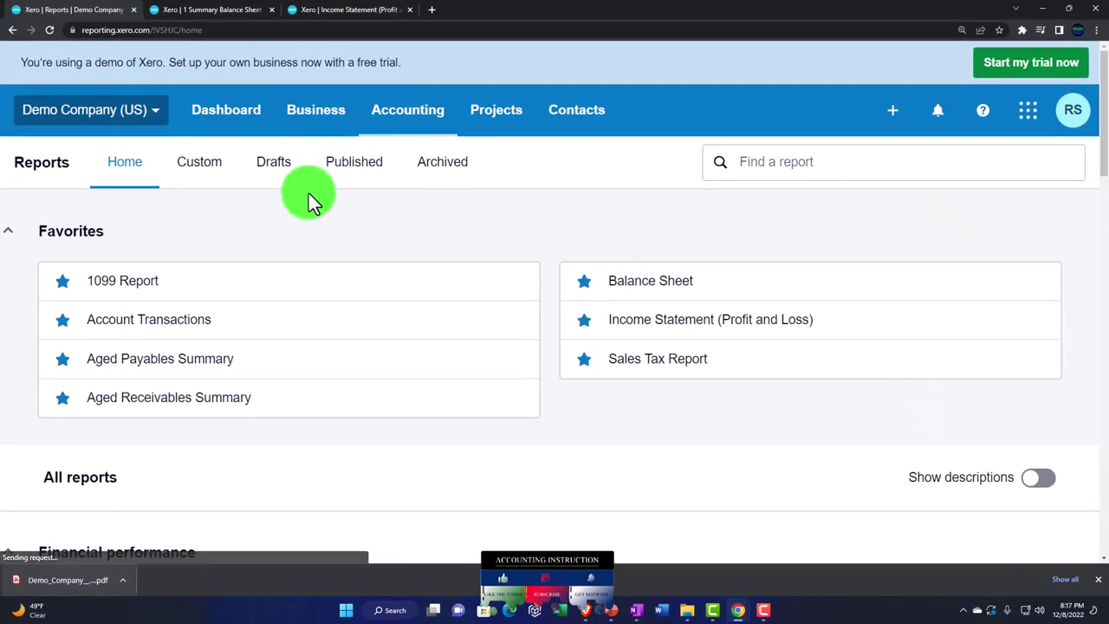
{"action": "left_click", "coordinate": [199, 161]}
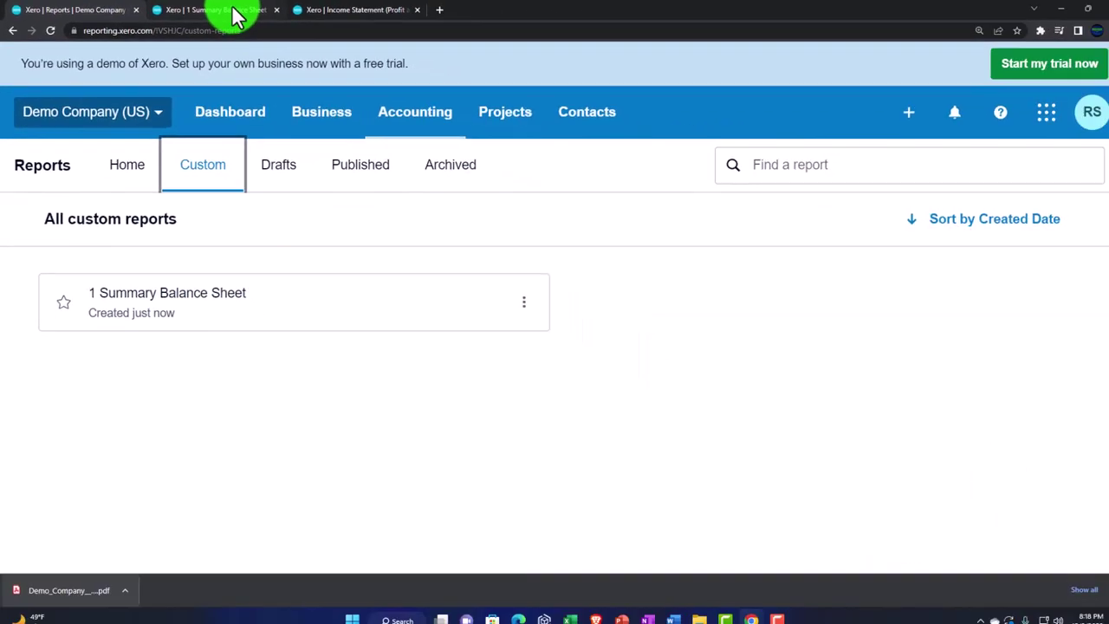
Duplicate the Income Statement browser tab, open a new Balance Sheet report in the copy, and dismiss the browser's downloads bar.
{"action": "left_click", "coordinate": [233, 12]}
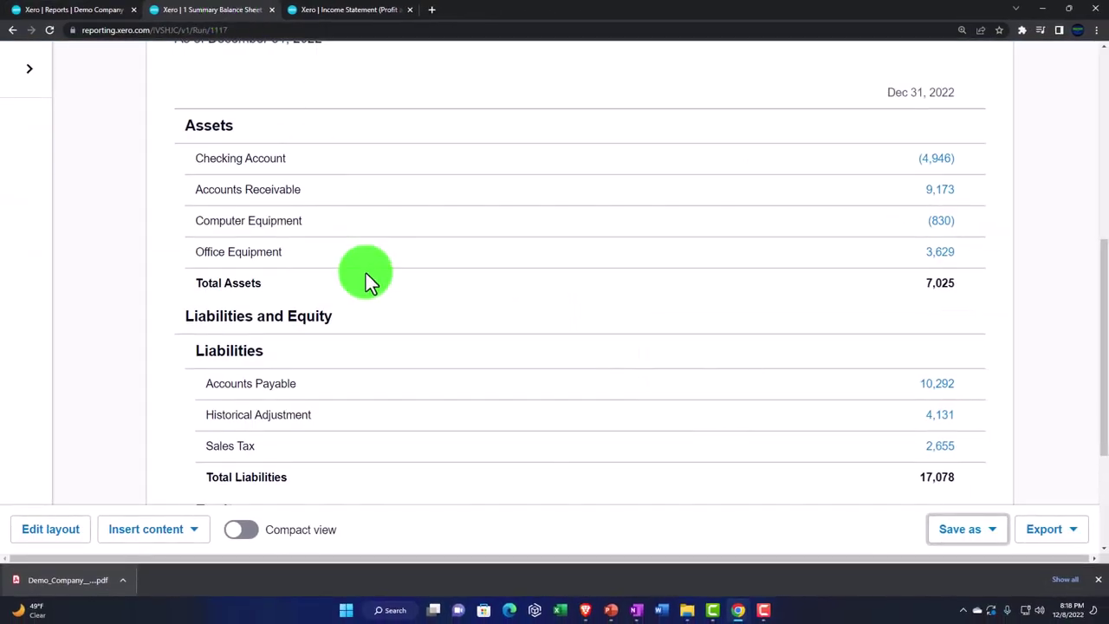
{"action": "scroll", "coordinate": [366, 273], "scroll_direction": "up", "scroll_amount": 3}
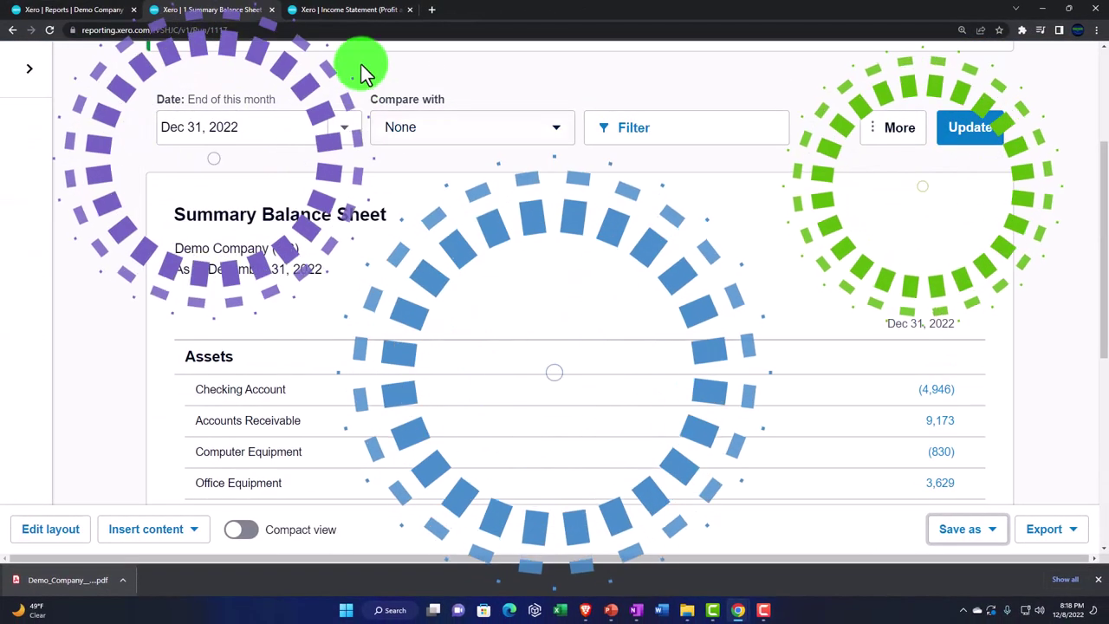
{"action": "left_click", "coordinate": [350, 11]}
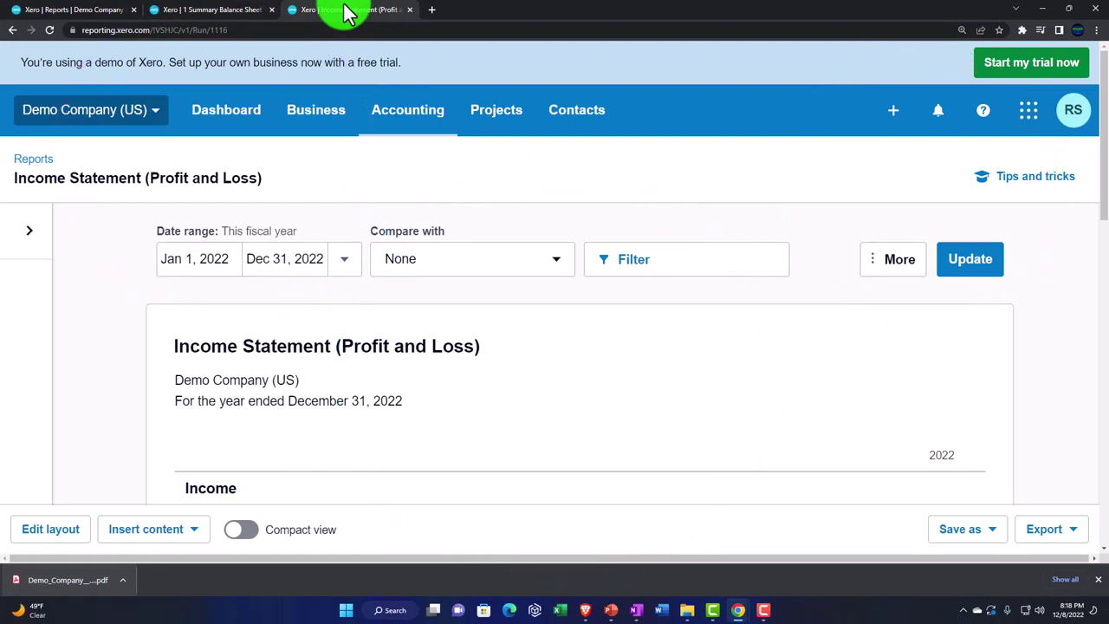
{"action": "right_click", "coordinate": [377, 13]}
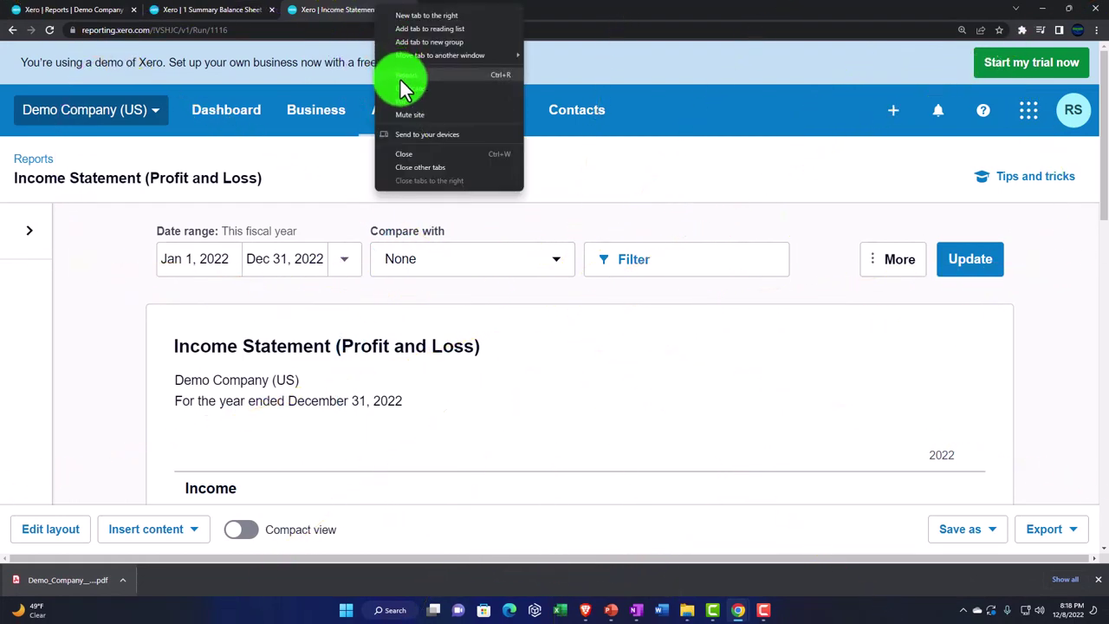
{"action": "left_click", "coordinate": [406, 90]}
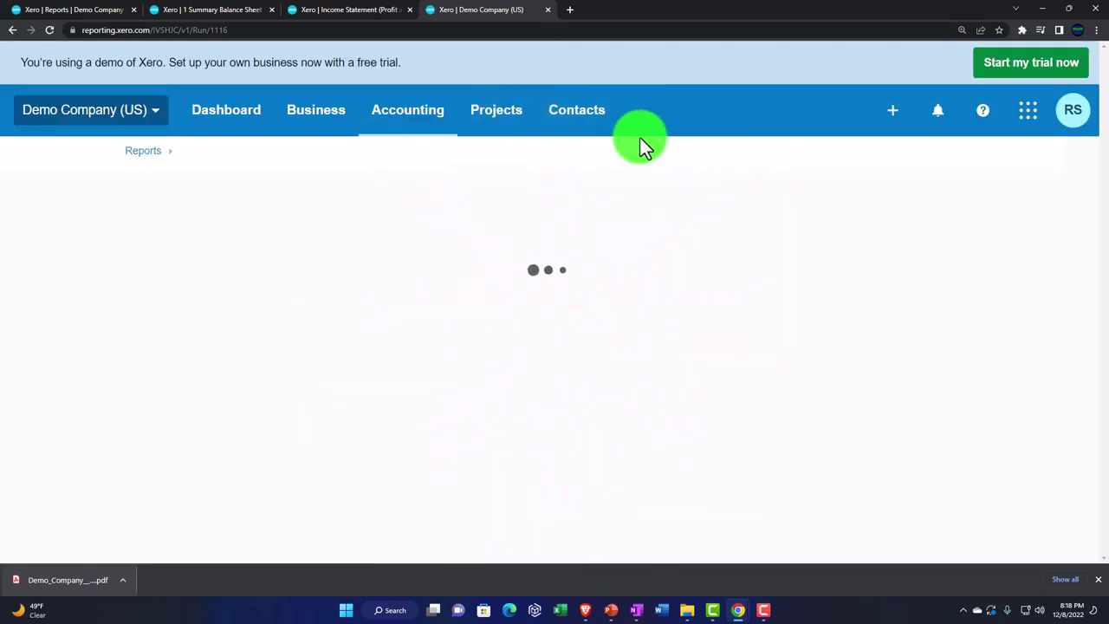
{"action": "left_click", "coordinate": [407, 109]}
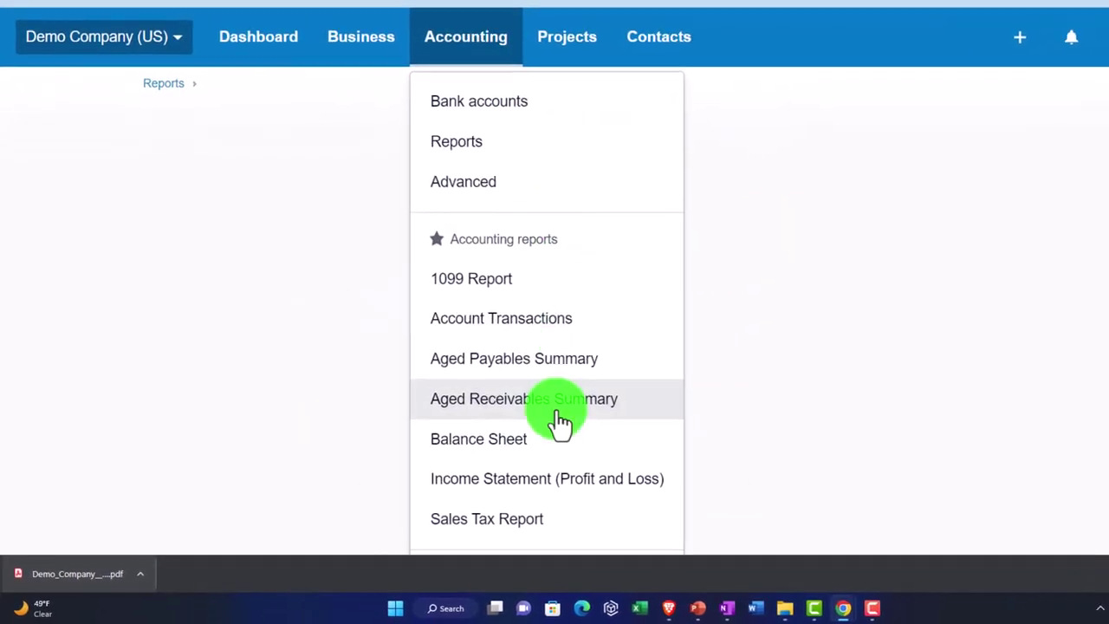
{"action": "left_click", "coordinate": [522, 440]}
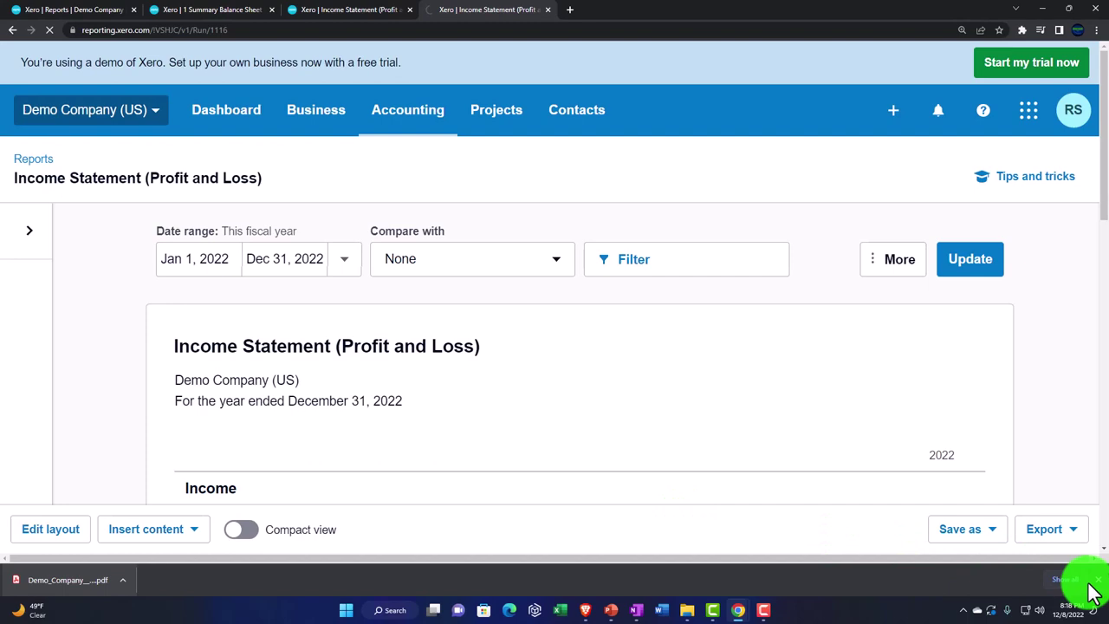
{"action": "left_click", "coordinate": [1097, 580]}
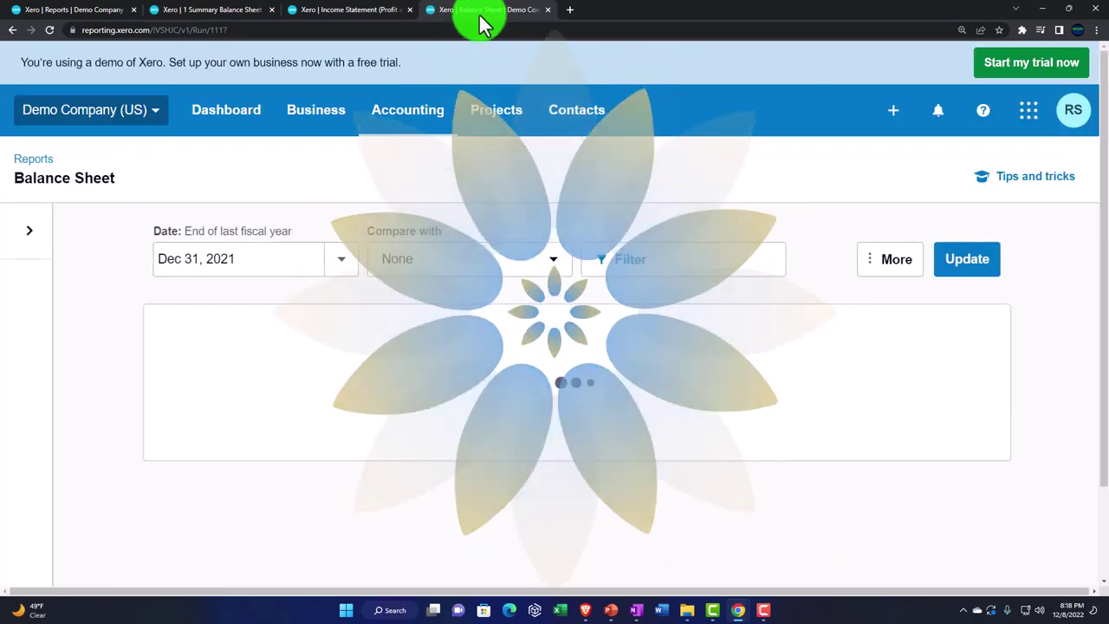
Set the Balance Sheet date to the custom date Dec 31, 2022 and update the report.
{"action": "left_click", "coordinate": [360, 261]}
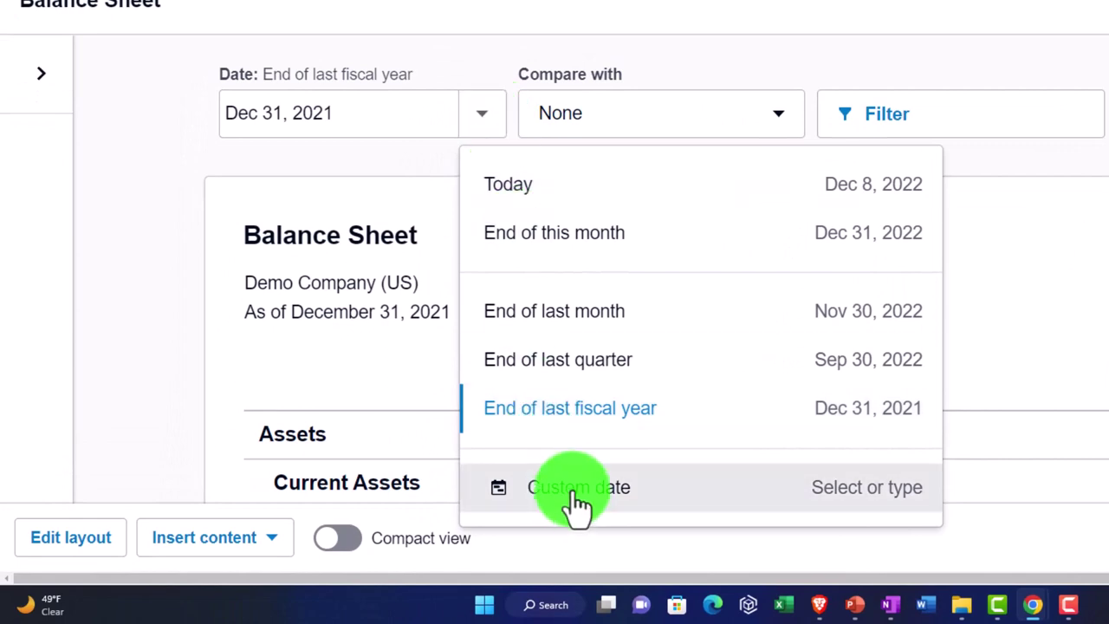
{"action": "left_click", "coordinate": [575, 504]}
{"action": "left_click", "coordinate": [490, 200]}
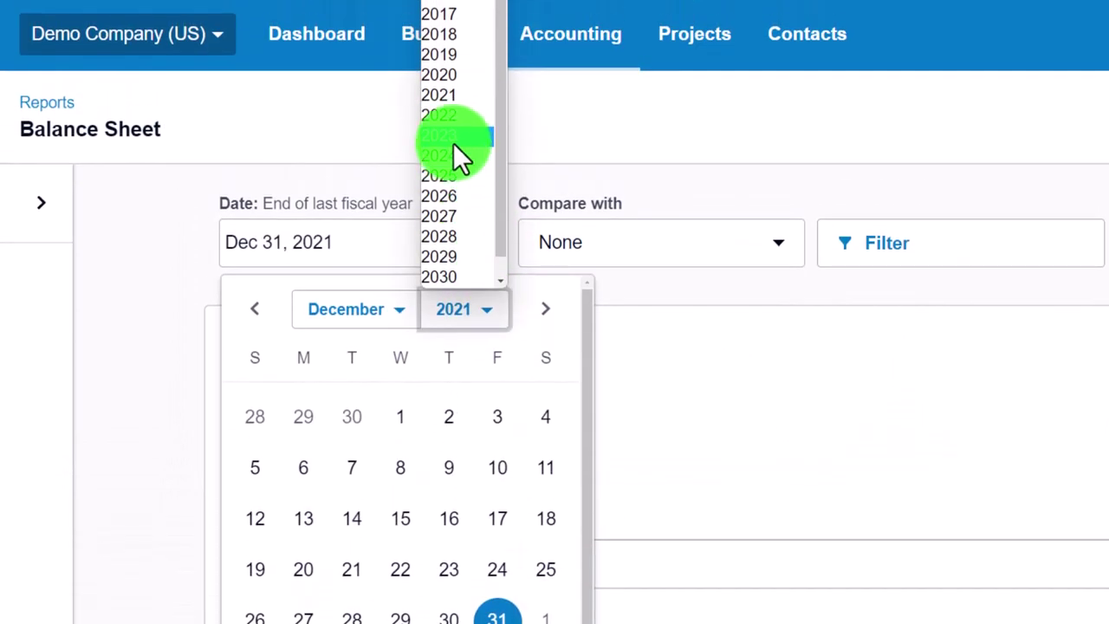
{"action": "left_click", "coordinate": [451, 95]}
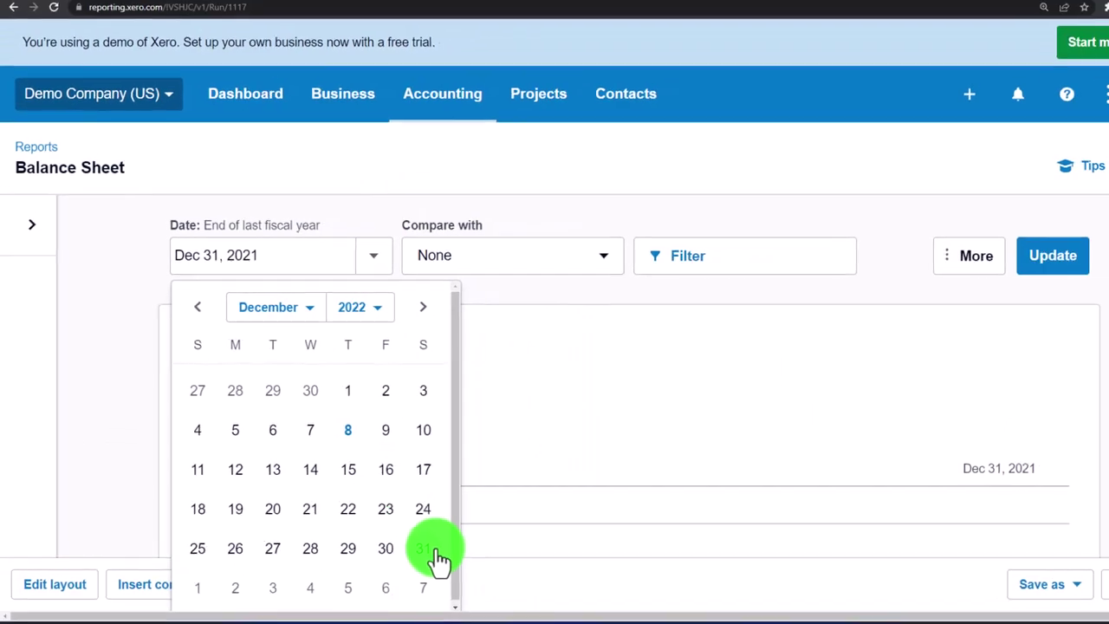
{"action": "left_click", "coordinate": [503, 595]}
{"action": "left_click", "coordinate": [953, 246]}
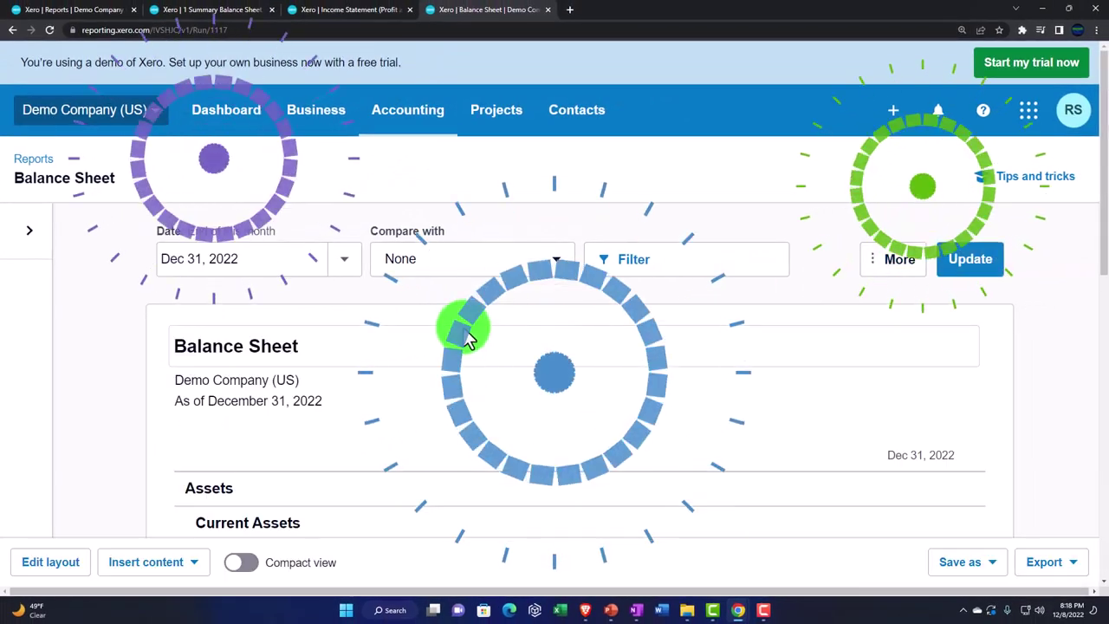
Compare the Balance Sheet with 1 month using the Month period, update the report, and open its layout for editing.
{"action": "scroll", "coordinate": [463, 333], "scroll_direction": "down", "scroll_amount": 2}
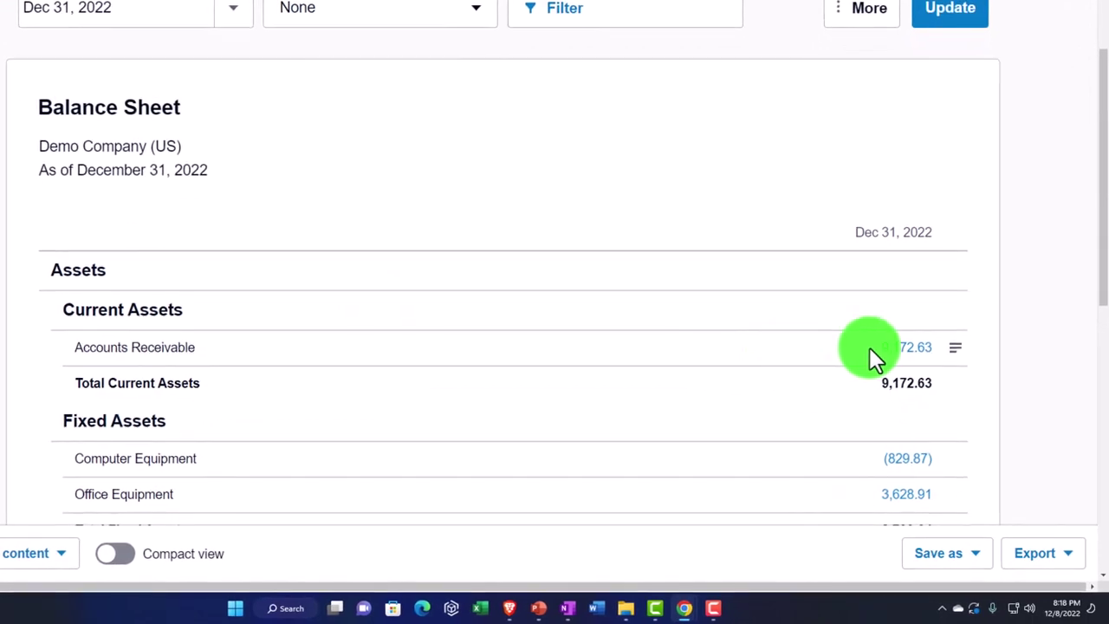
{"action": "scroll", "coordinate": [886, 362], "scroll_direction": "up", "scroll_amount": 2}
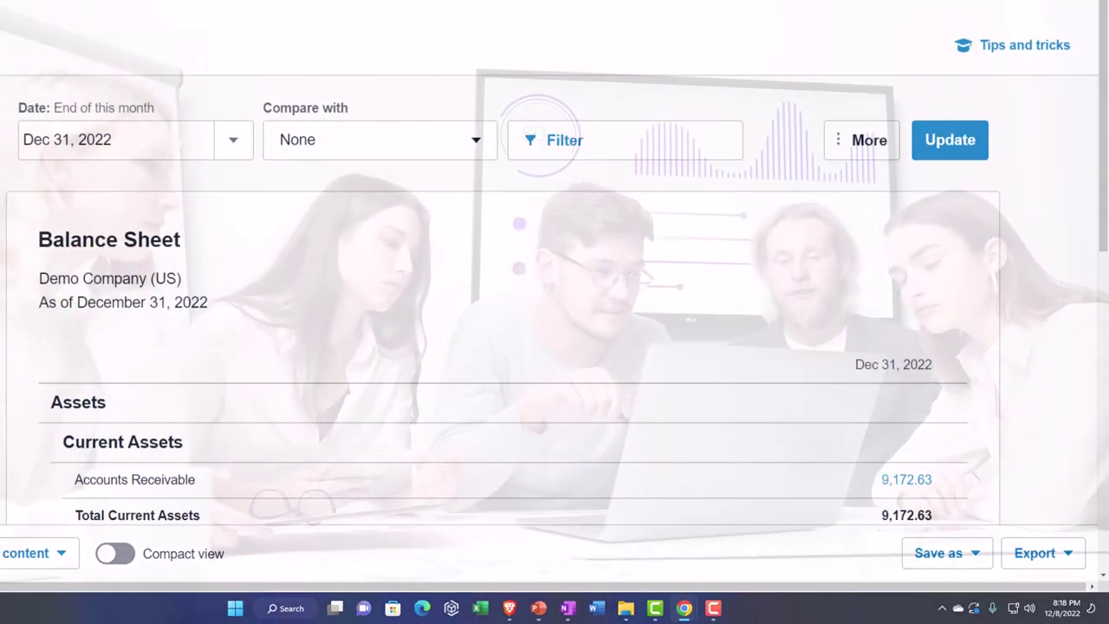
{"action": "left_click", "coordinate": [476, 143]}
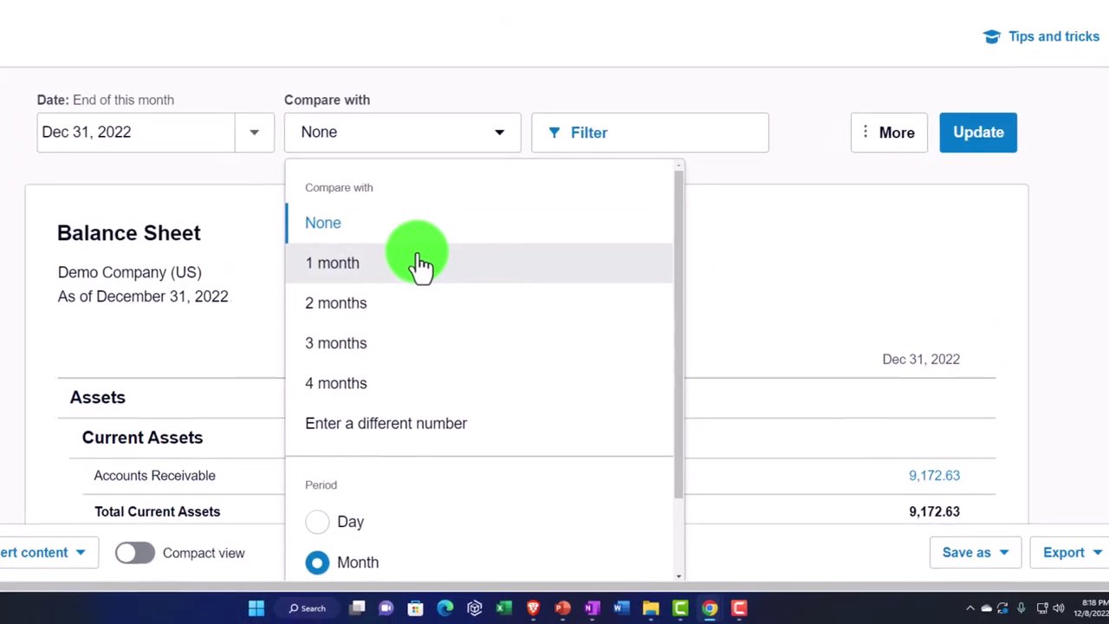
{"action": "scroll", "coordinate": [447, 360], "scroll_direction": "down", "scroll_amount": 2}
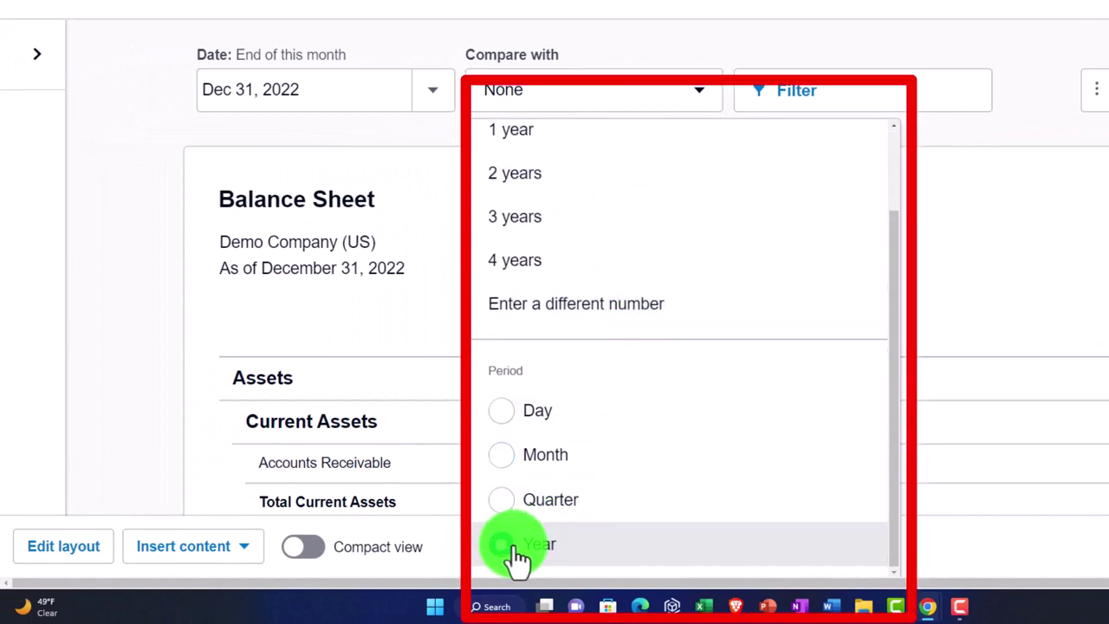
{"action": "left_click", "coordinate": [513, 546]}
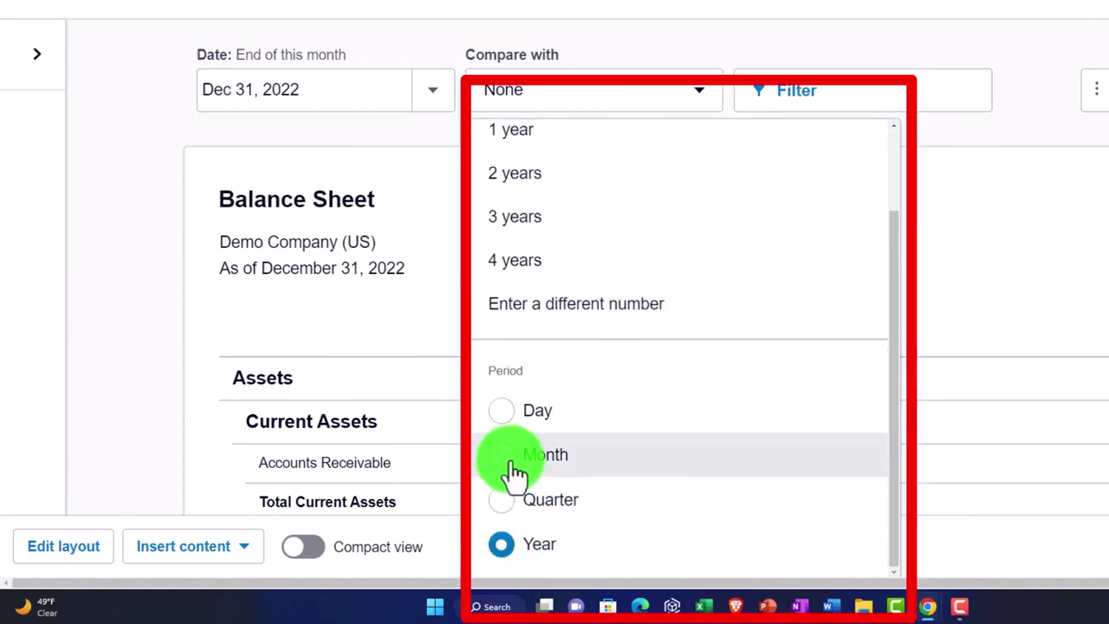
{"action": "left_click", "coordinate": [513, 471]}
{"action": "scroll", "coordinate": [520, 364], "scroll_direction": "up", "scroll_amount": 2}
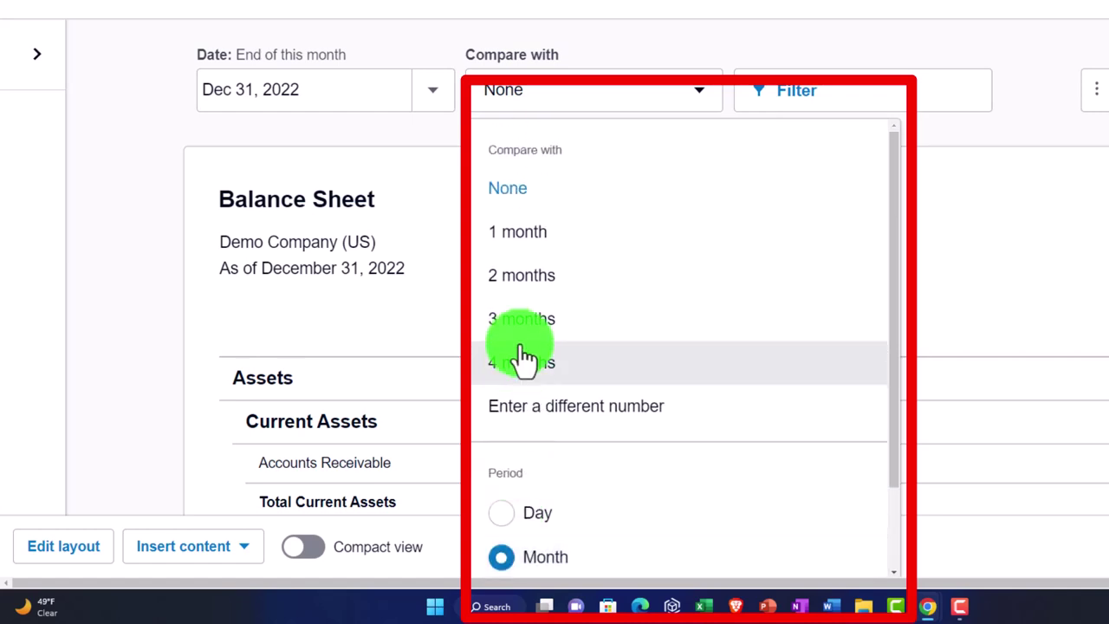
{"action": "left_click", "coordinate": [520, 240]}
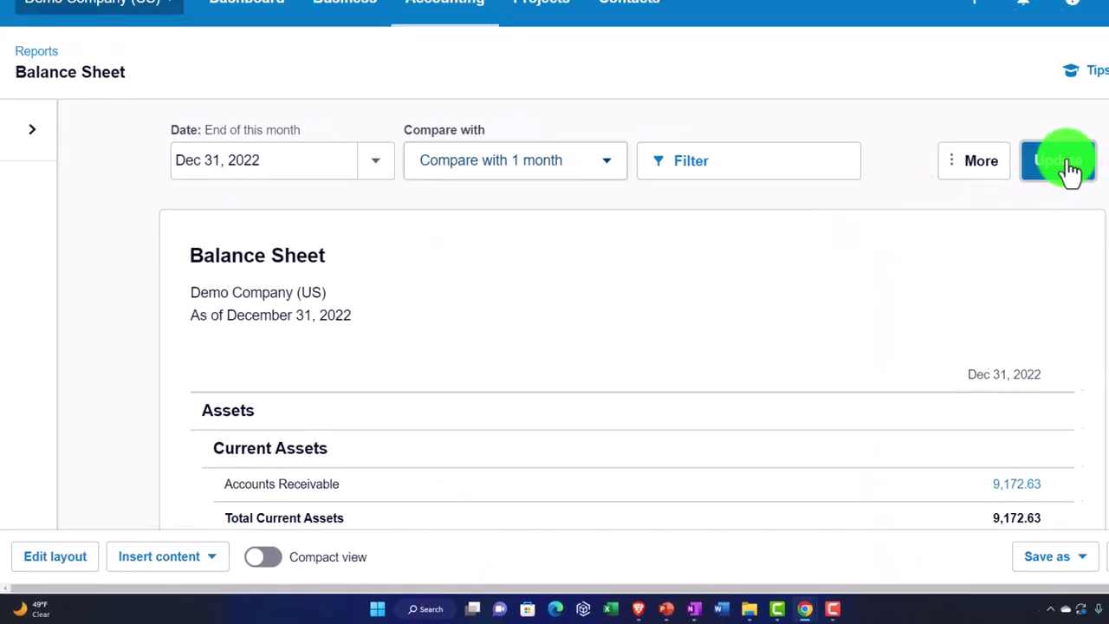
{"action": "left_click", "coordinate": [1066, 163]}
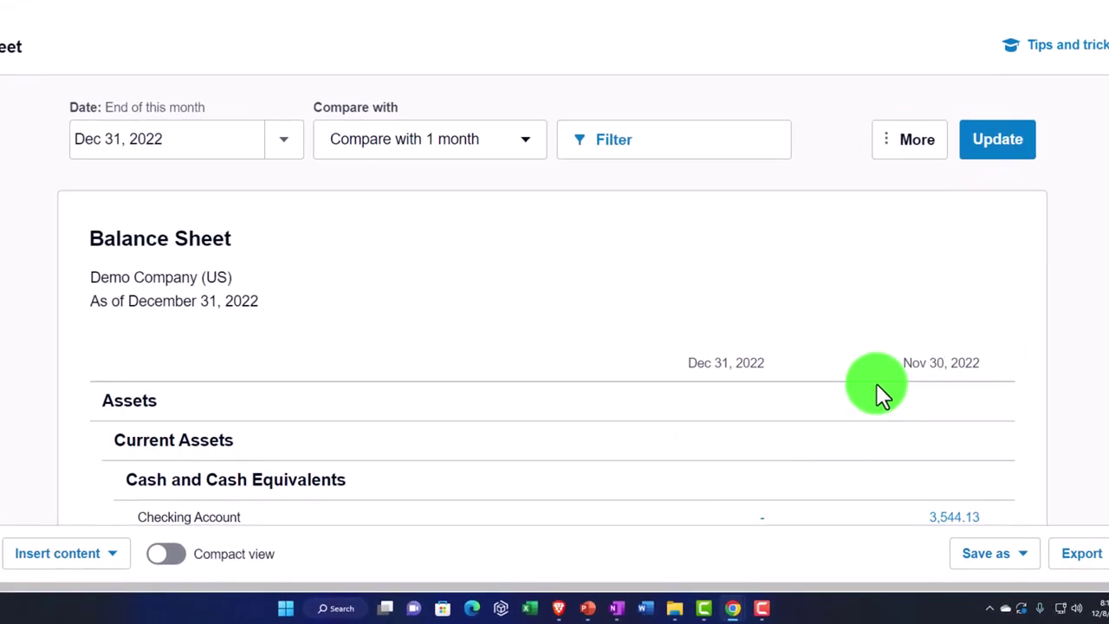
{"action": "scroll", "coordinate": [881, 367], "scroll_direction": "down", "scroll_amount": 3}
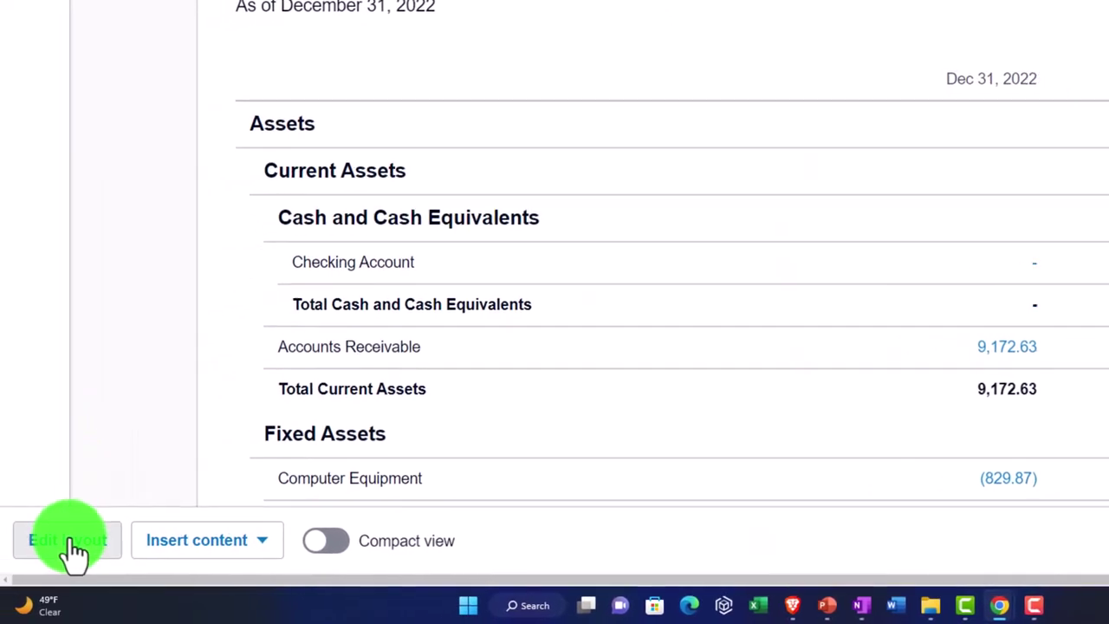
{"action": "left_click", "coordinate": [73, 547]}
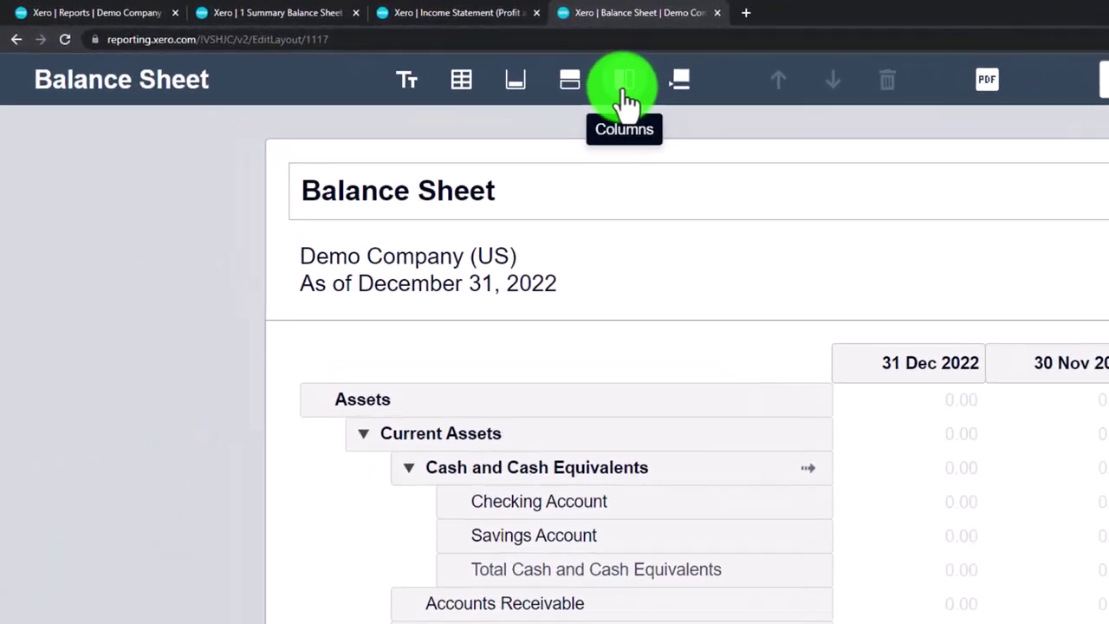
{"action": "left_click", "coordinate": [477, 63]}
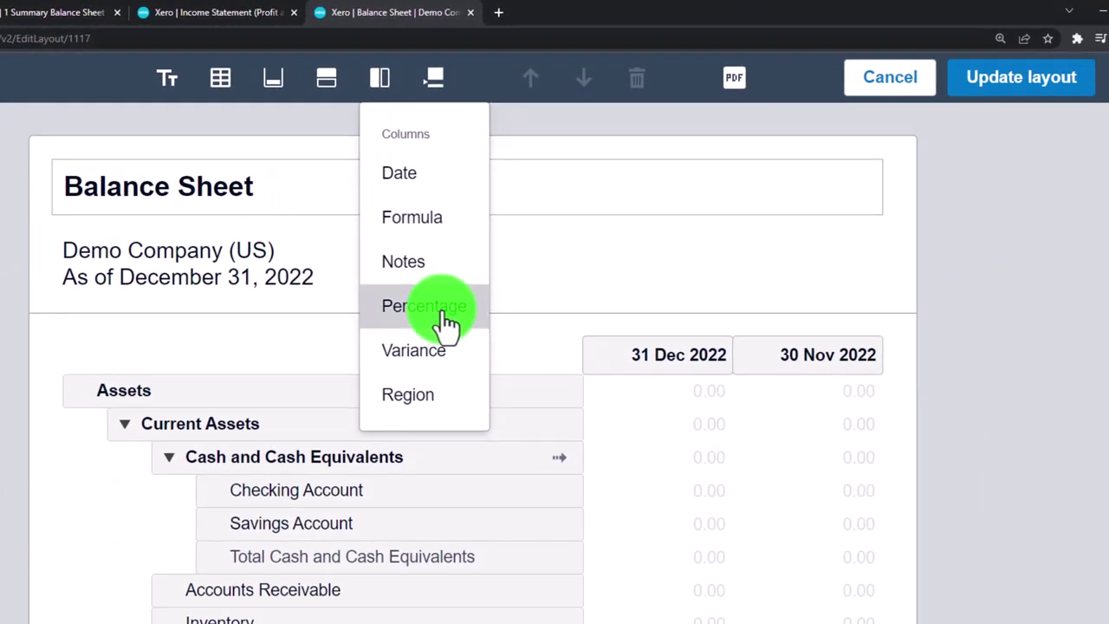
{"action": "left_click", "coordinate": [736, 350]}
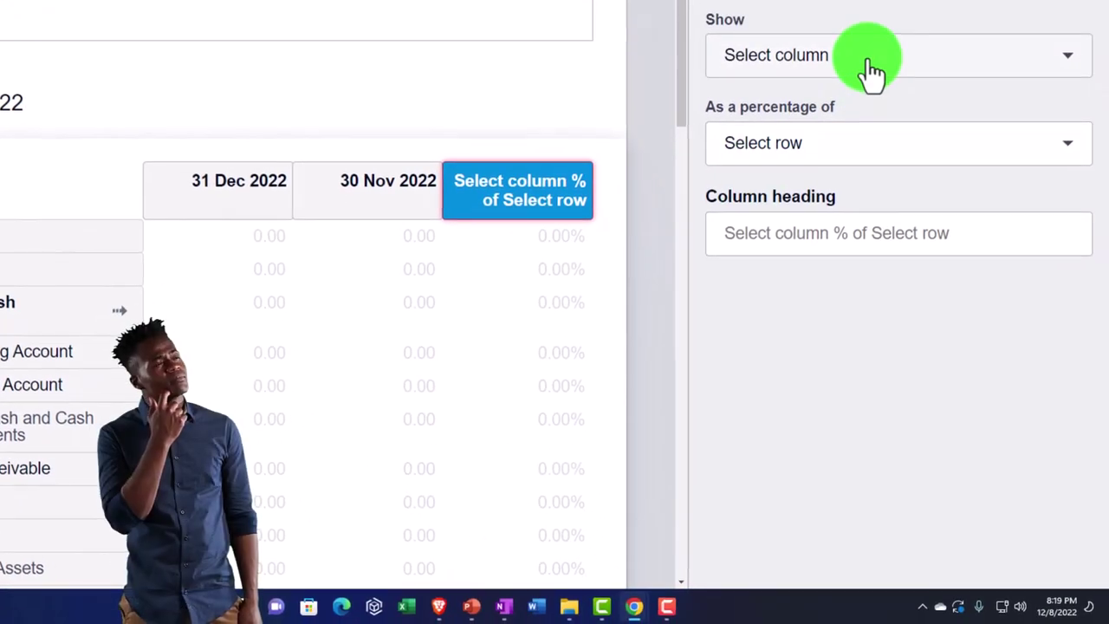
{"action": "left_click", "coordinate": [871, 69]}
{"action": "left_click", "coordinate": [629, 179]}
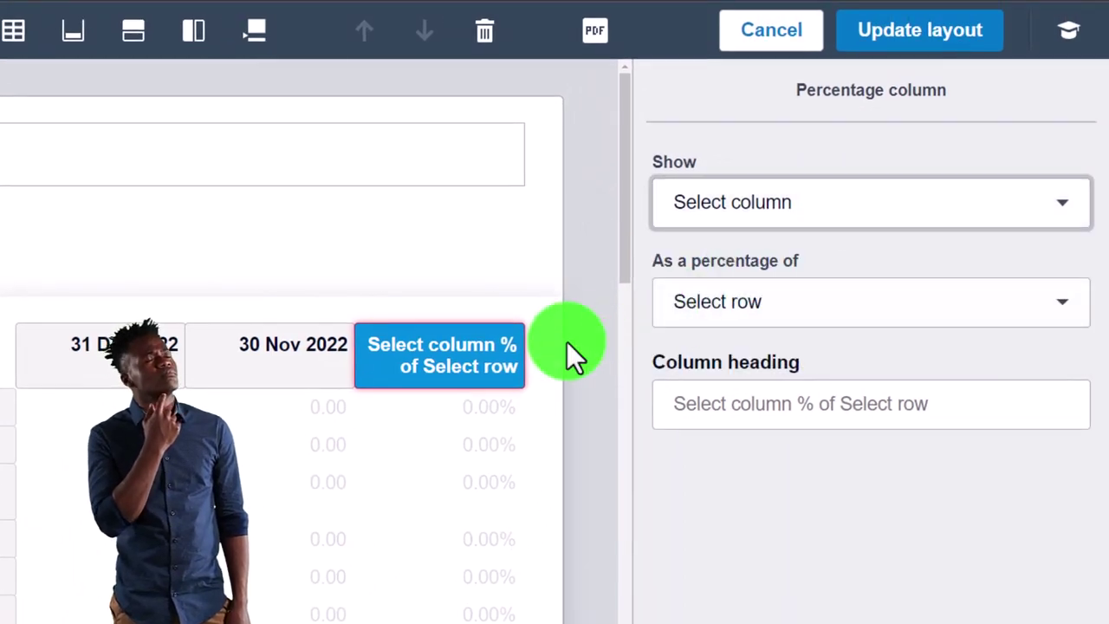
{"action": "left_click", "coordinate": [485, 33]}
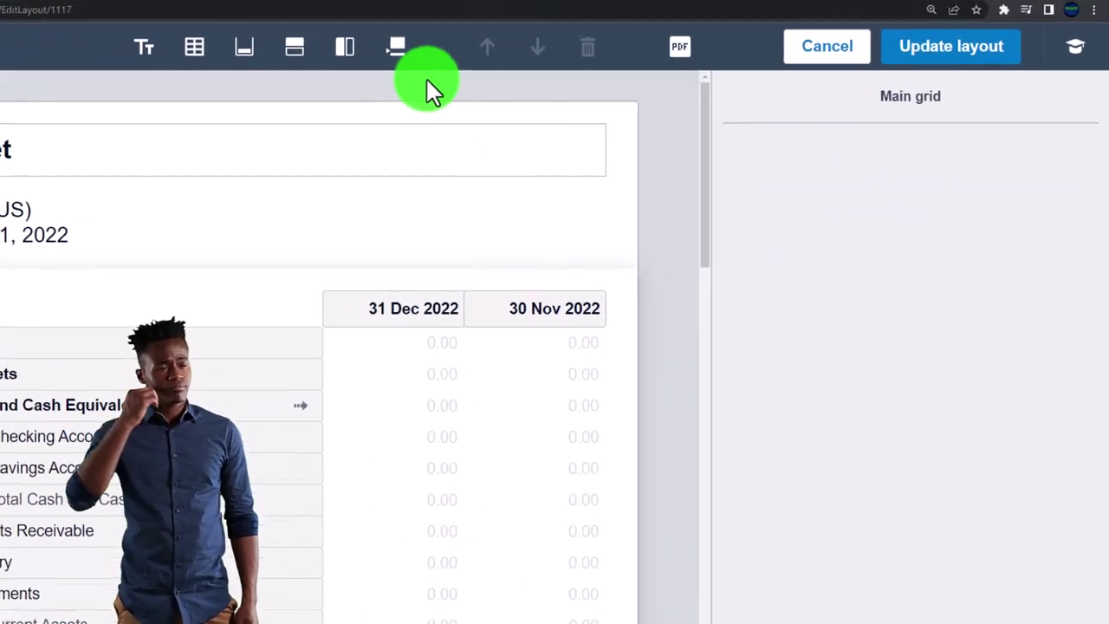
Add a formula column calculating 31 Dec 2022 minus 30 Nov 2022, with the column heading "Change".
{"action": "left_click", "coordinate": [347, 50]}
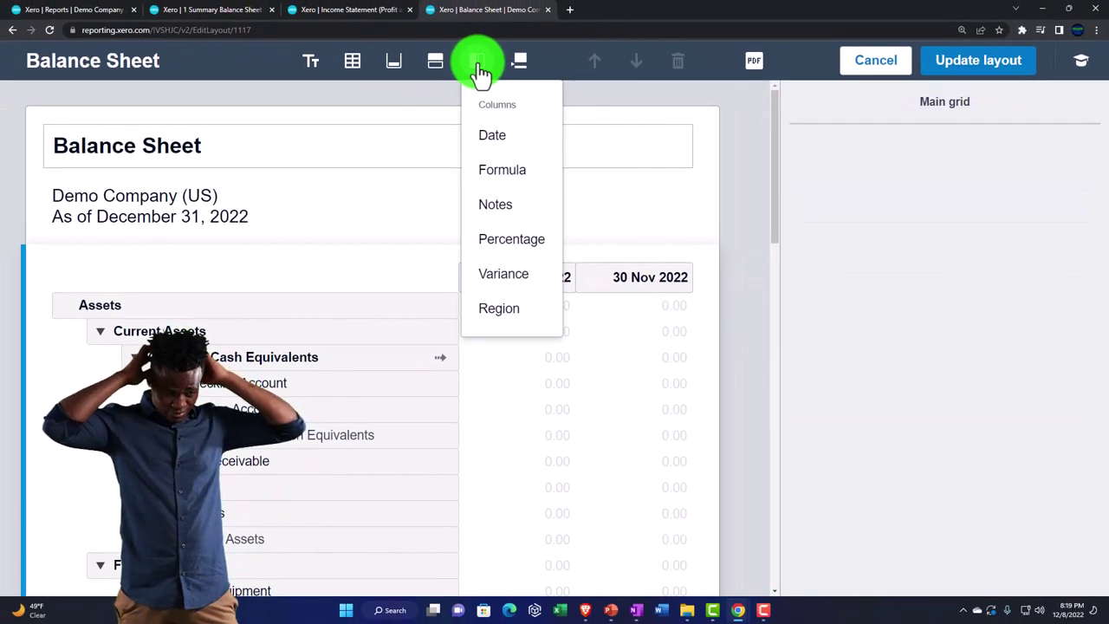
{"action": "left_click", "coordinate": [494, 171]}
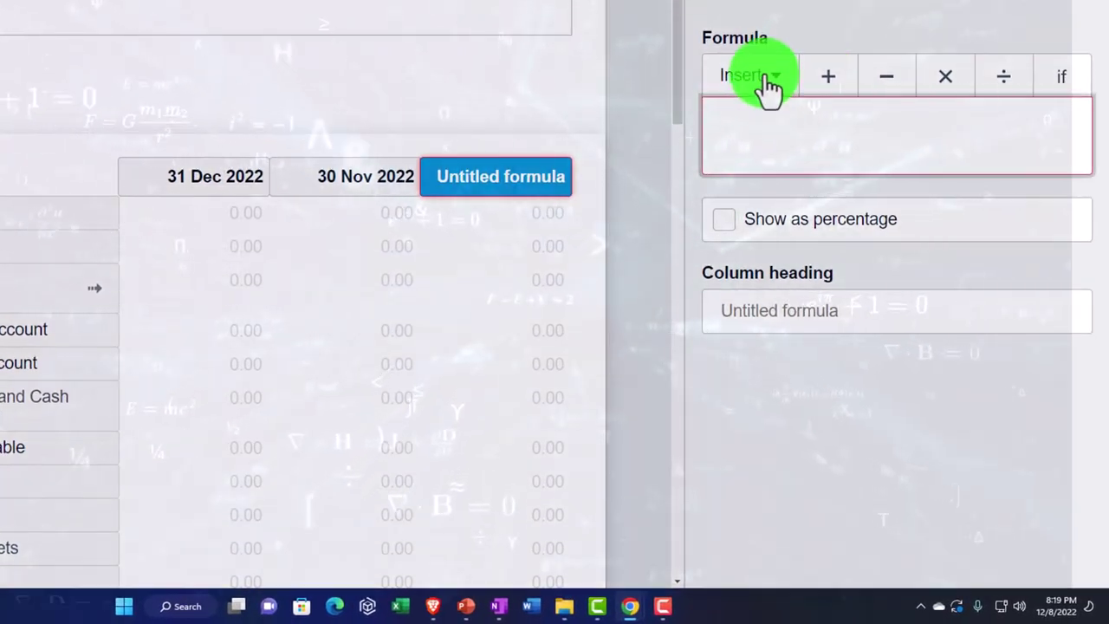
{"action": "left_click", "coordinate": [766, 82]}
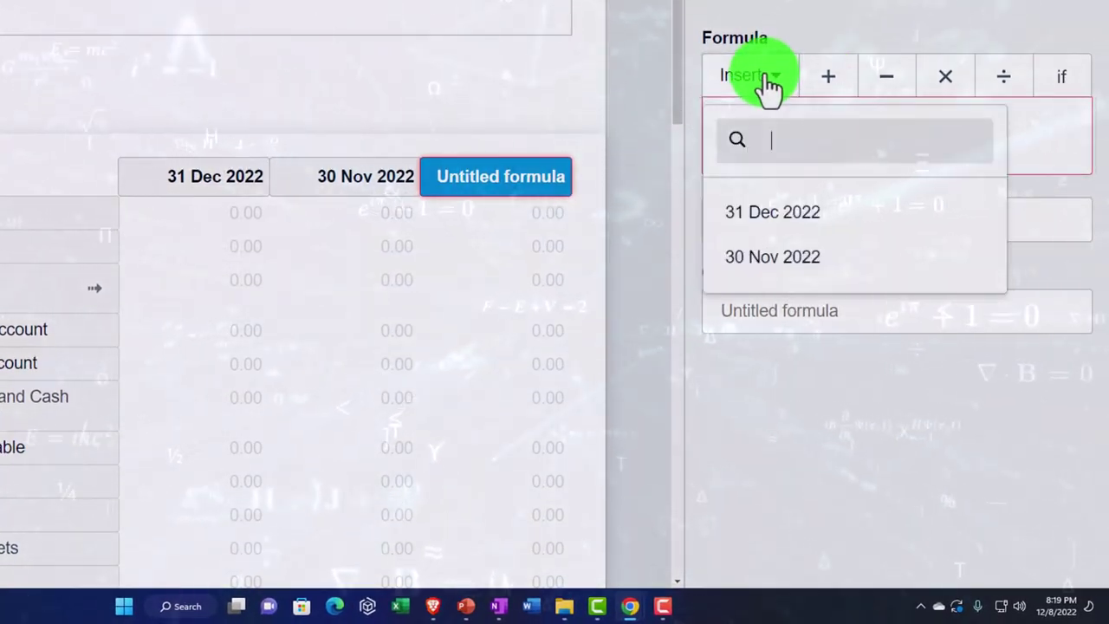
{"action": "left_click", "coordinate": [775, 214]}
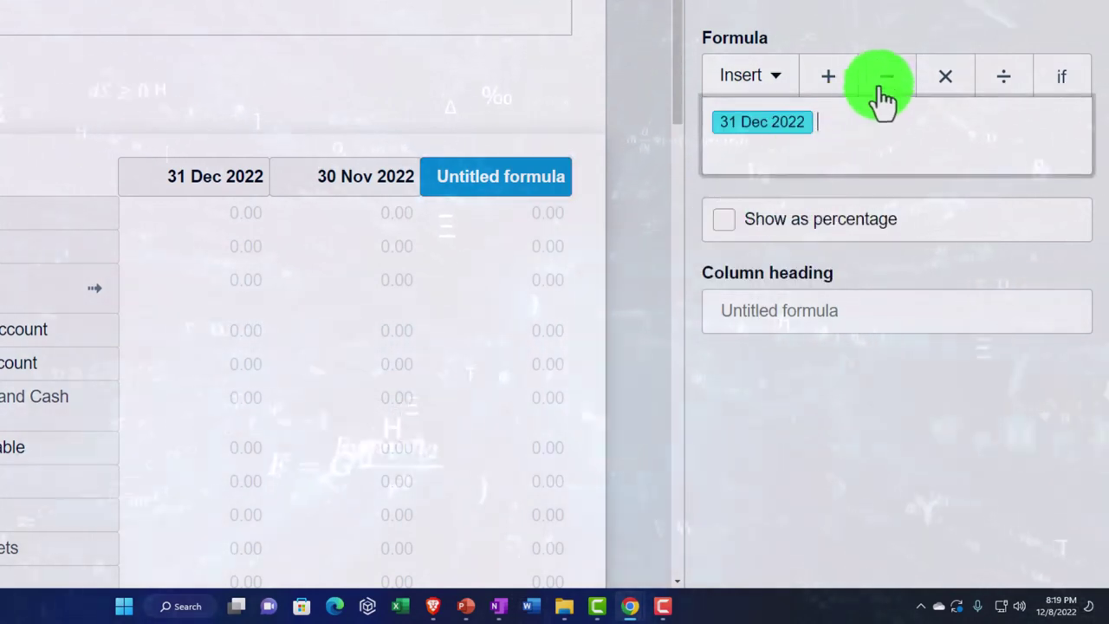
{"action": "left_click", "coordinate": [882, 87]}
{"action": "left_click", "coordinate": [770, 85]}
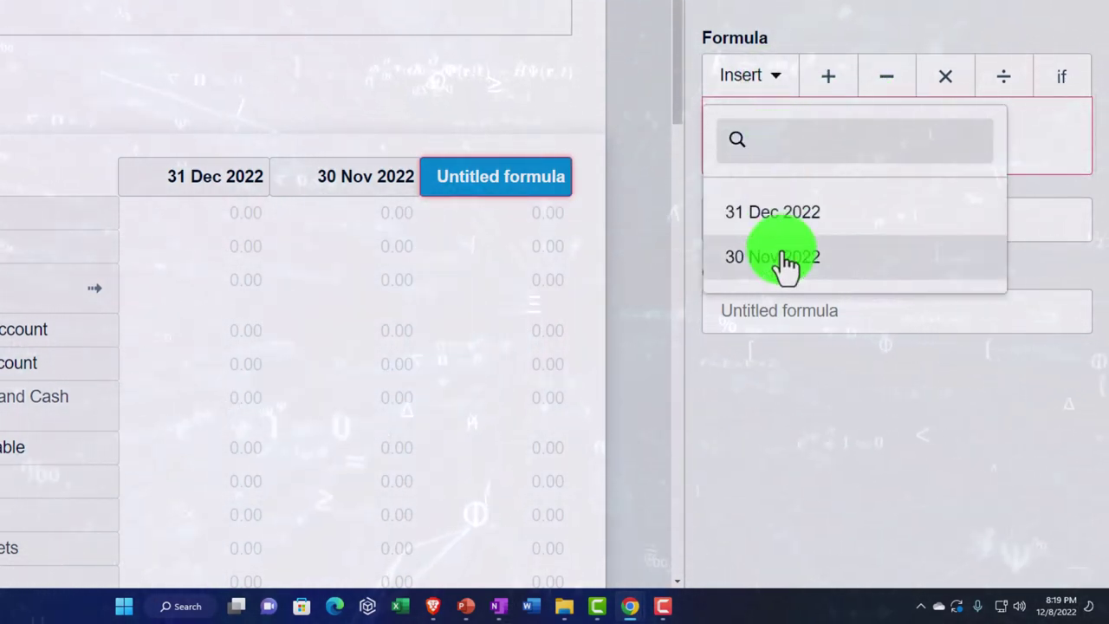
{"action": "left_click", "coordinate": [784, 255]}
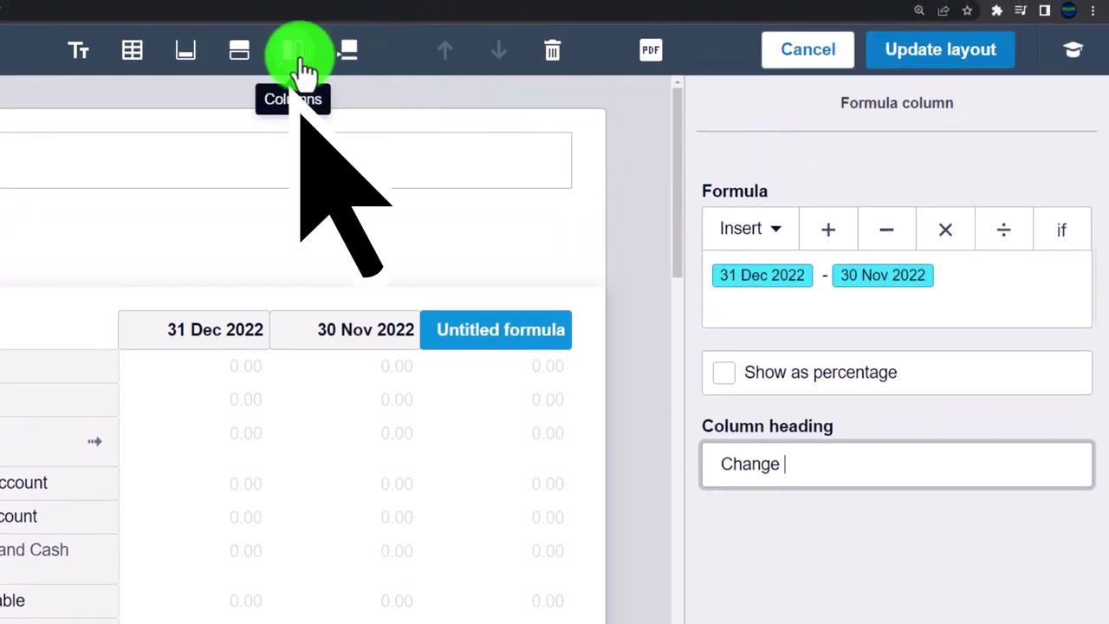
Add another formula column that divides the Change column by the 30 Nov 2022 column.
{"action": "left_click", "coordinate": [299, 54]}
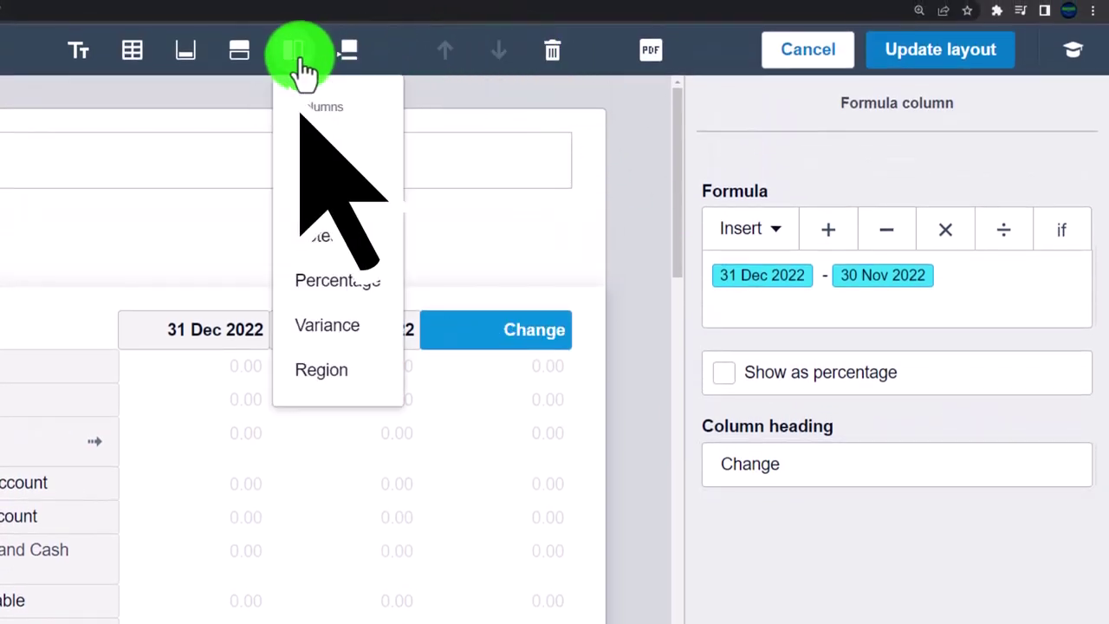
{"action": "left_click", "coordinate": [314, 197]}
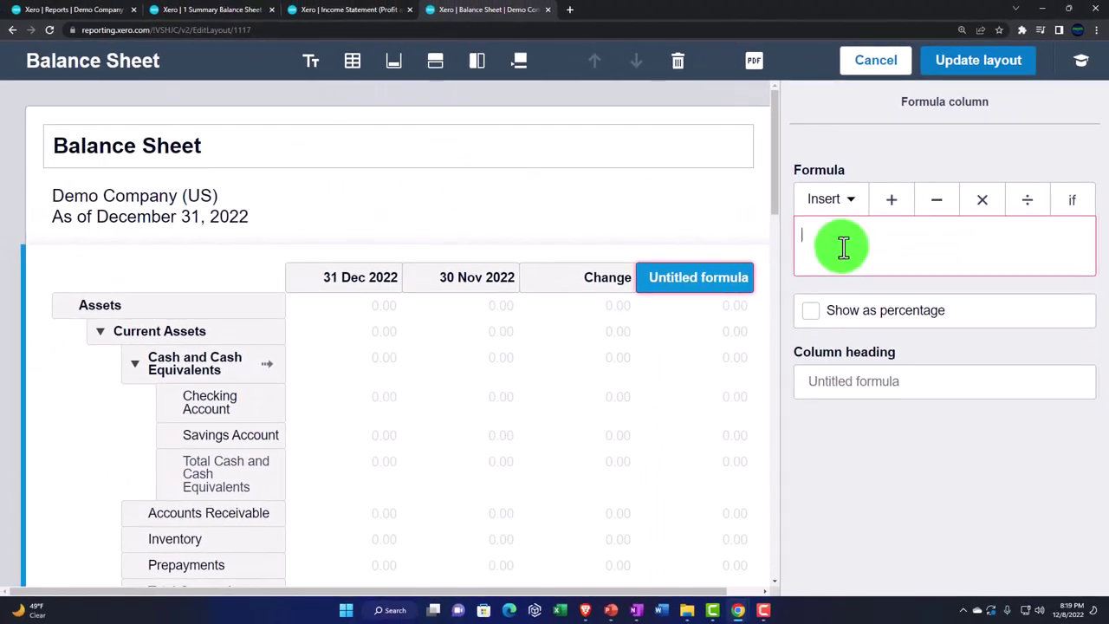
{"action": "left_click", "coordinate": [840, 201]}
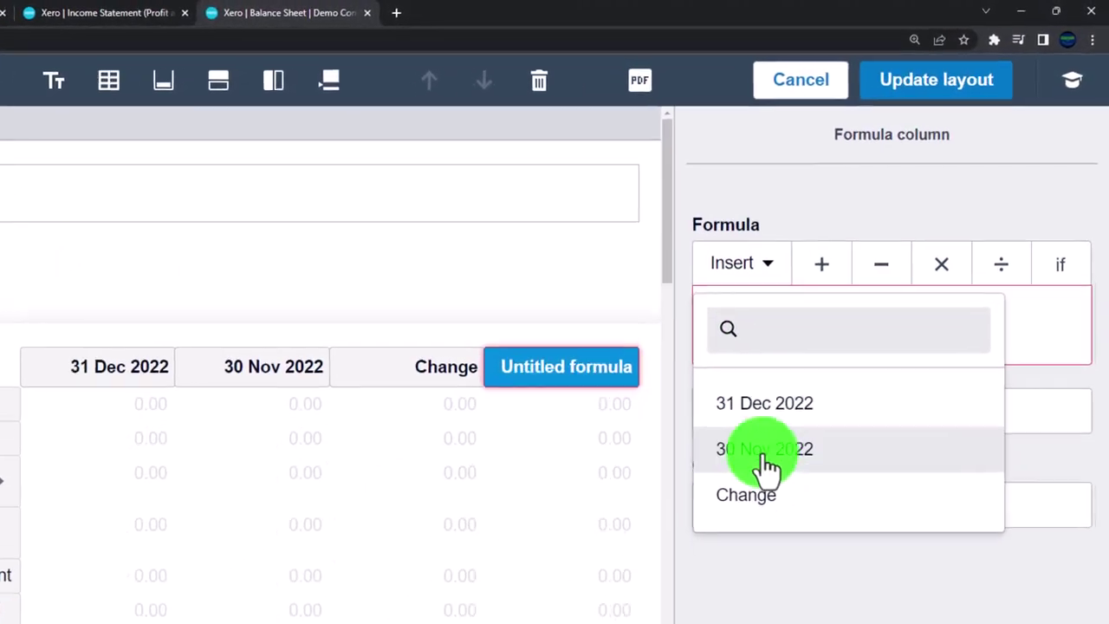
{"action": "left_click", "coordinate": [834, 373]}
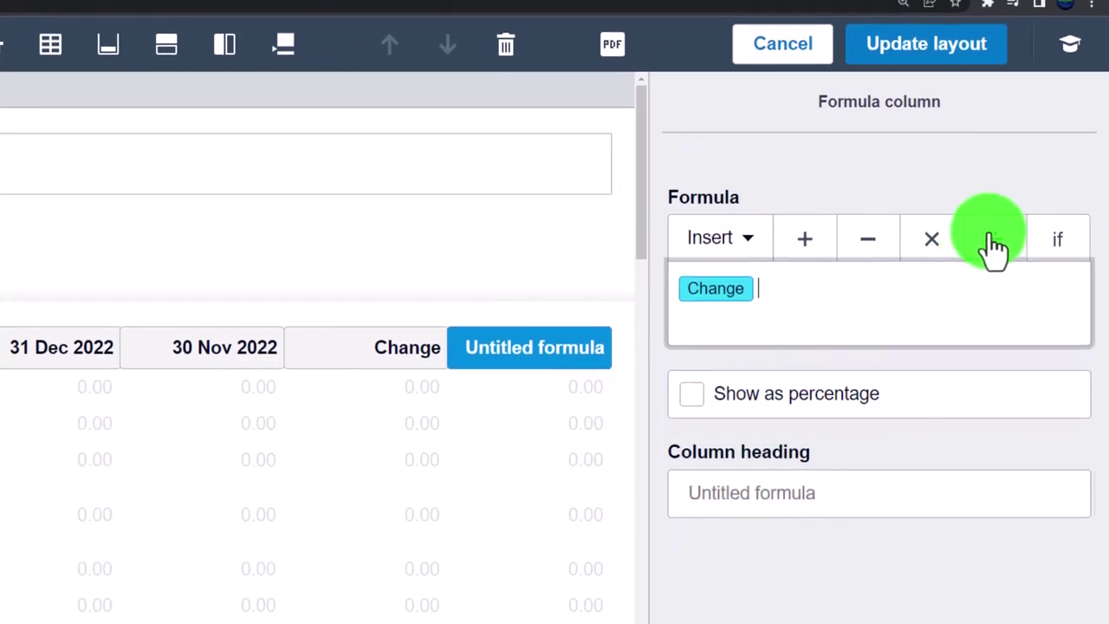
{"action": "left_click", "coordinate": [993, 282]}
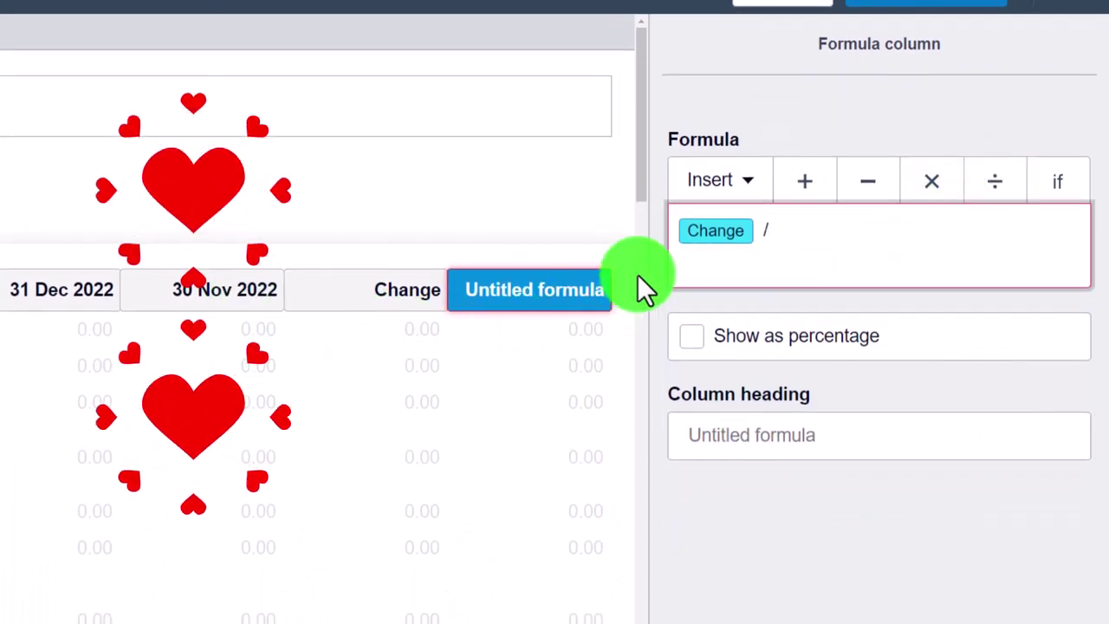
{"action": "left_click", "coordinate": [743, 182]}
{"action": "left_click", "coordinate": [755, 374]}
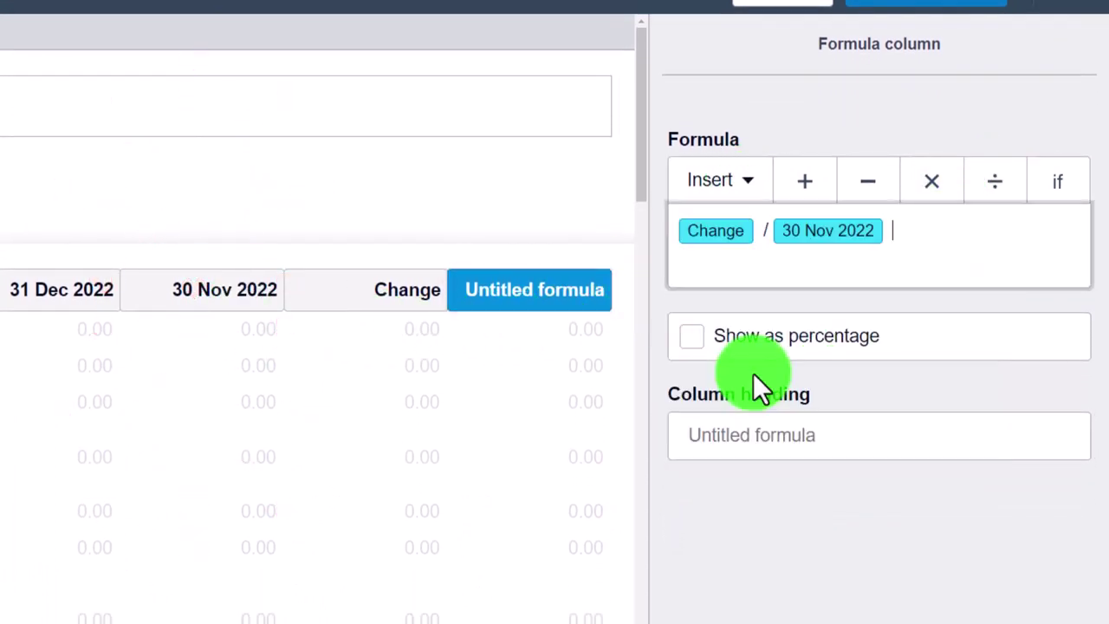
Show the new formula column as a percentage, head it "% Change", and update the report layout.
{"action": "left_click", "coordinate": [694, 338]}
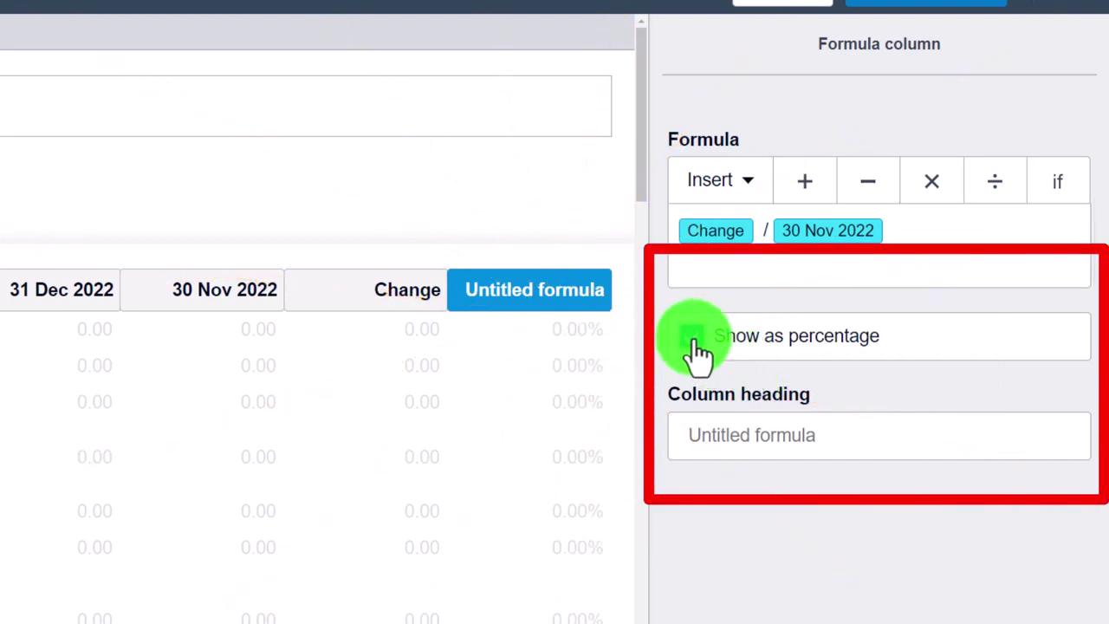
{"action": "left_click", "coordinate": [726, 448]}
{"action": "type", "text": "% Change"}
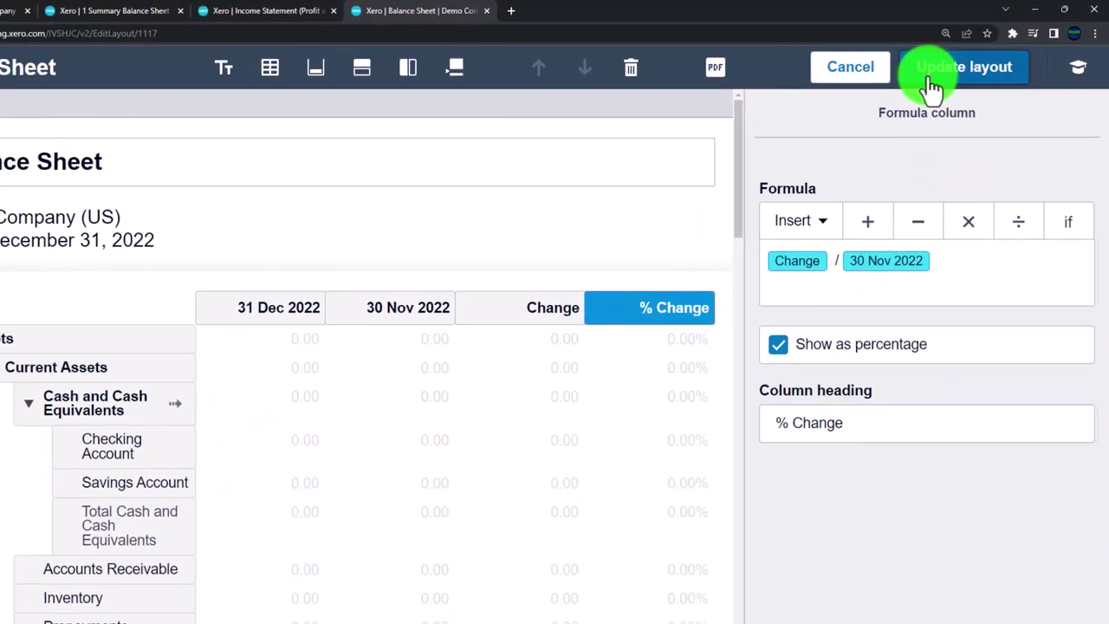
{"action": "left_click", "coordinate": [893, 94]}
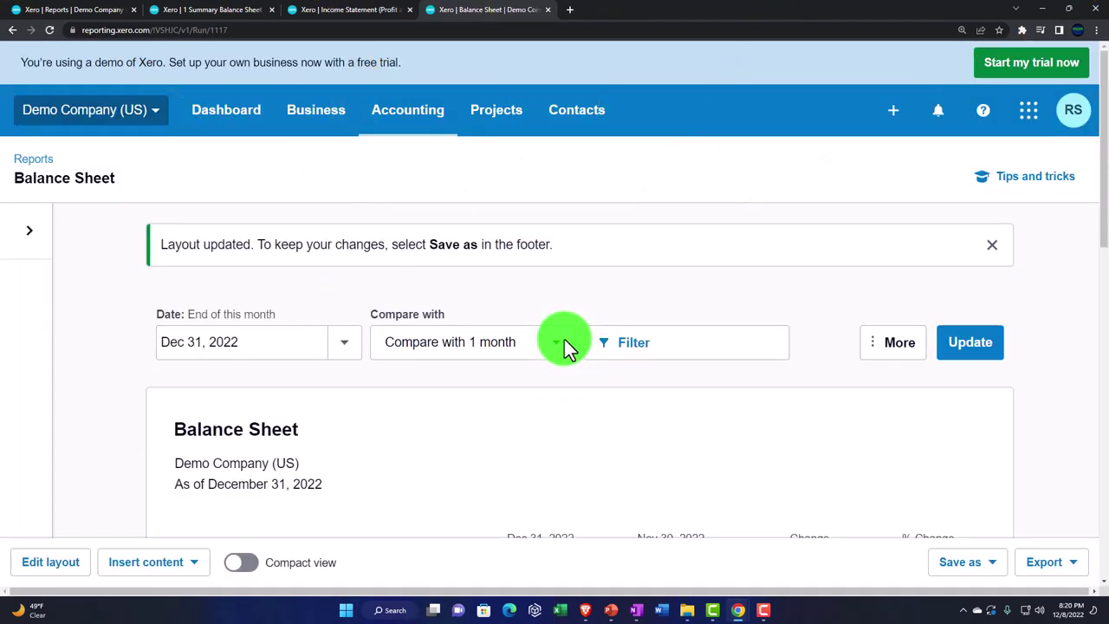
Turn off decimals for the Balance Sheet and update the report.
{"action": "scroll", "coordinate": [564, 338], "scroll_direction": "down", "scroll_amount": 2}
{"action": "scroll", "coordinate": [564, 338], "scroll_direction": "down", "scroll_amount": 5}
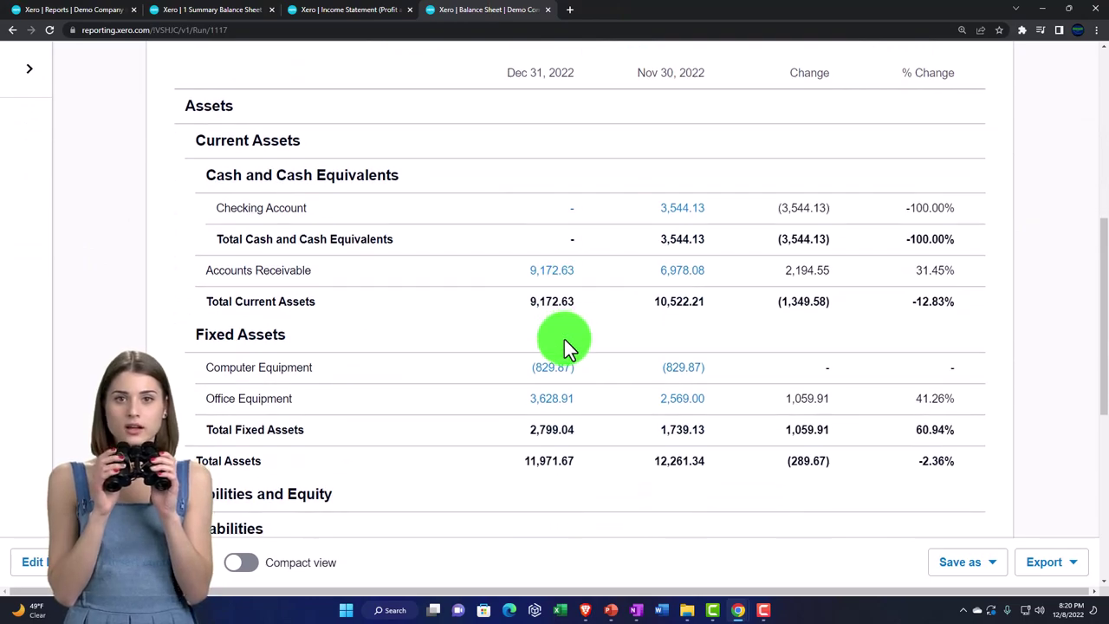
{"action": "scroll", "coordinate": [564, 338], "scroll_direction": "down", "scroll_amount": 4}
{"action": "scroll", "coordinate": [564, 338], "scroll_direction": "up", "scroll_amount": 10}
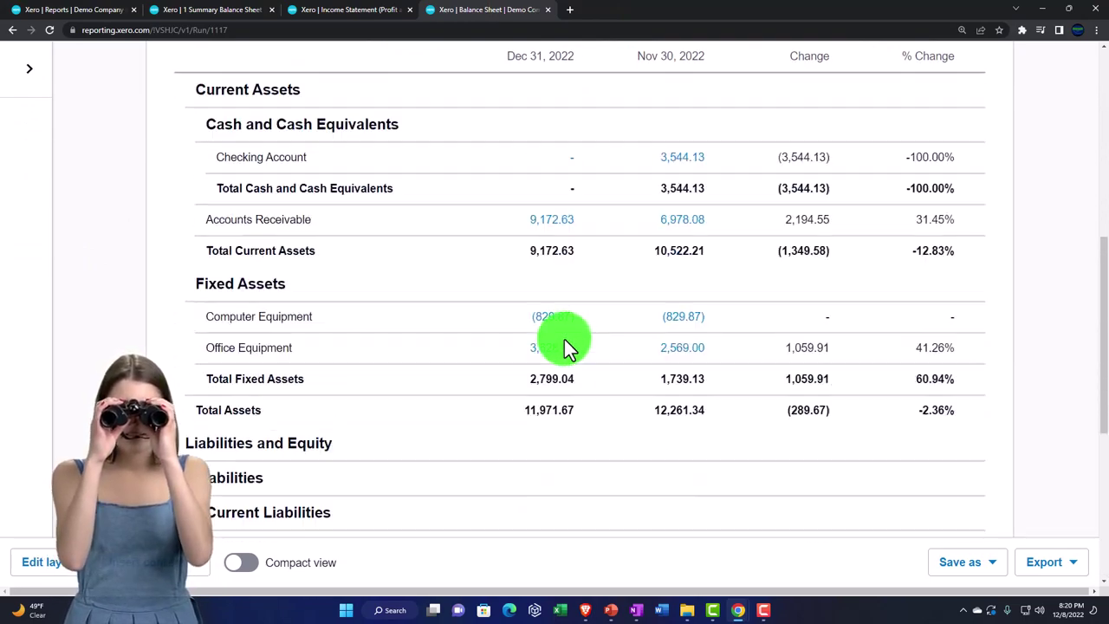
{"action": "left_click", "coordinate": [893, 341]}
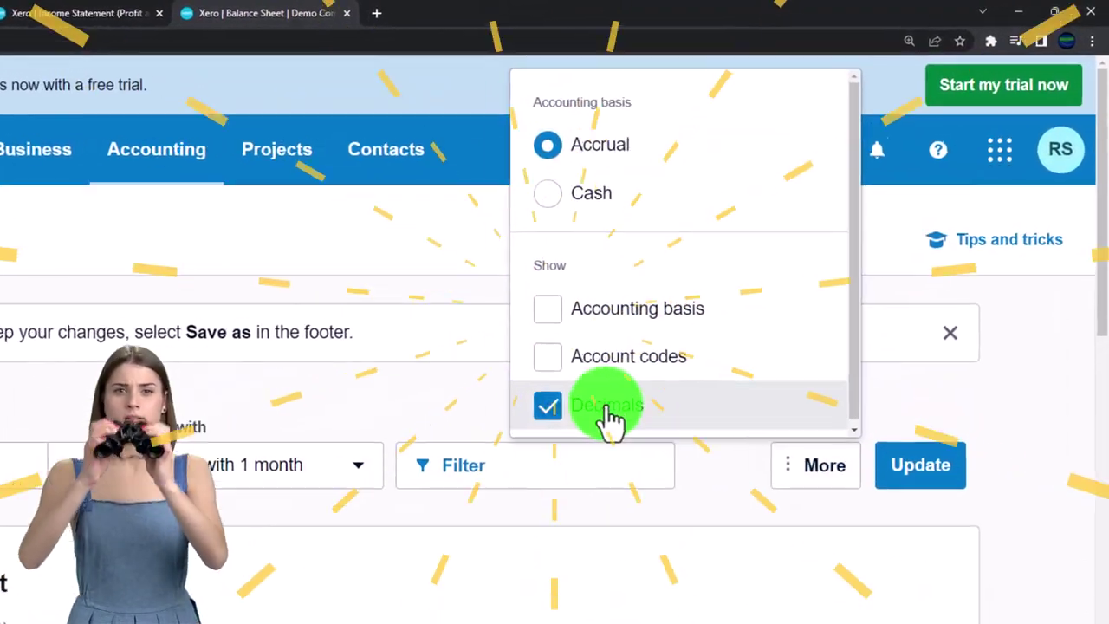
{"action": "left_click", "coordinate": [609, 411]}
{"action": "left_click", "coordinate": [943, 472]}
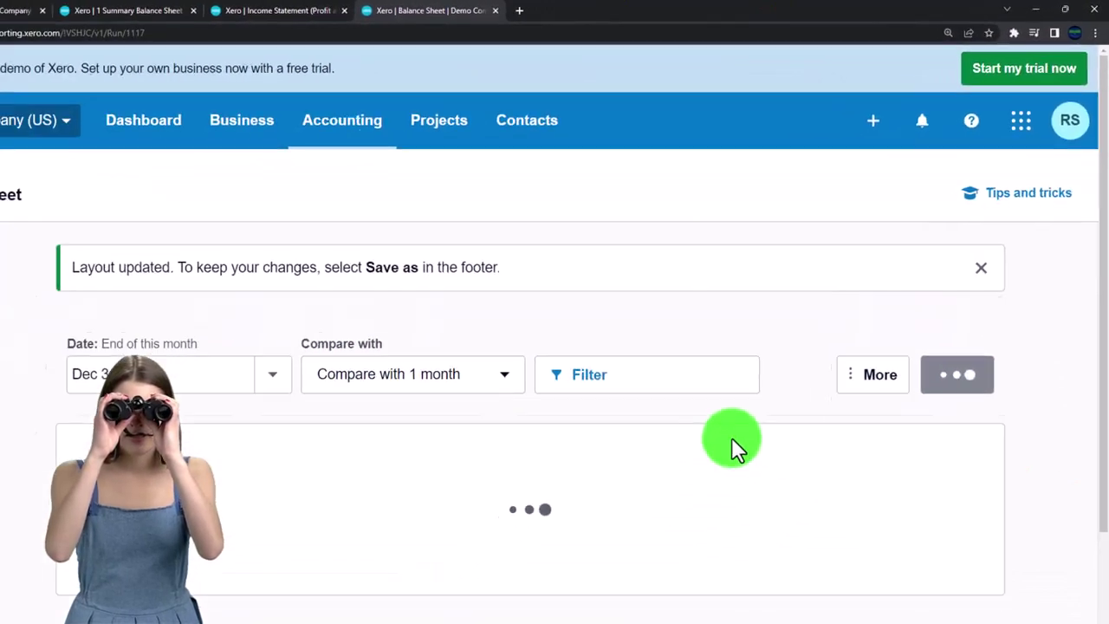
Change the report title to "Comparative Balance Sheet".
{"action": "scroll", "coordinate": [733, 442], "scroll_direction": "down", "scroll_amount": 2}
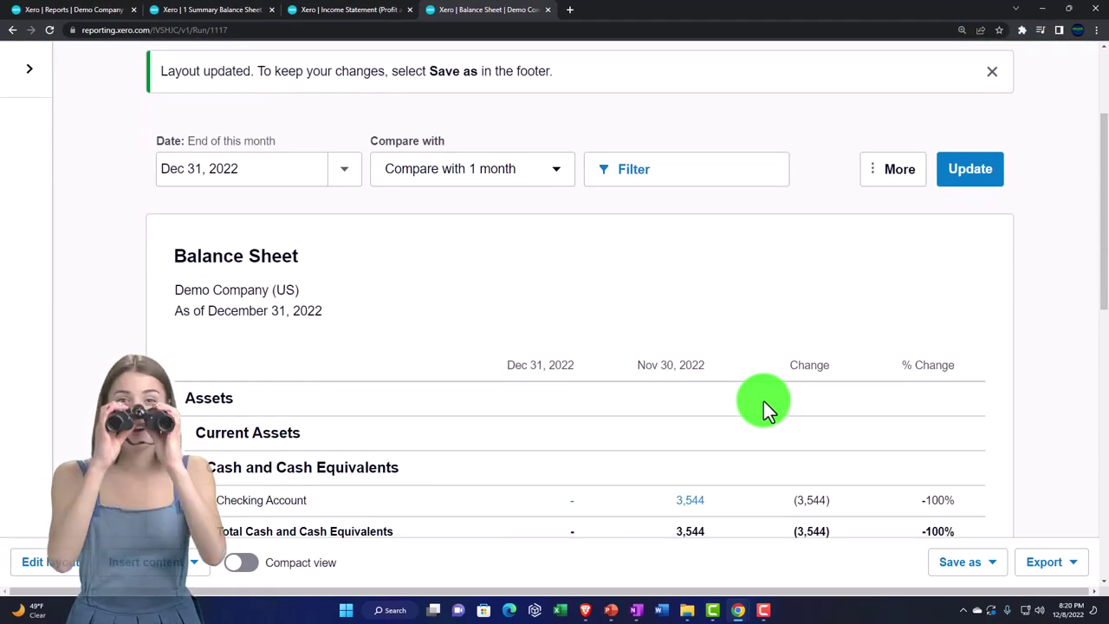
{"action": "scroll", "coordinate": [764, 401], "scroll_direction": "up", "scroll_amount": 2}
{"action": "scroll", "coordinate": [763, 402], "scroll_direction": "down", "scroll_amount": 2}
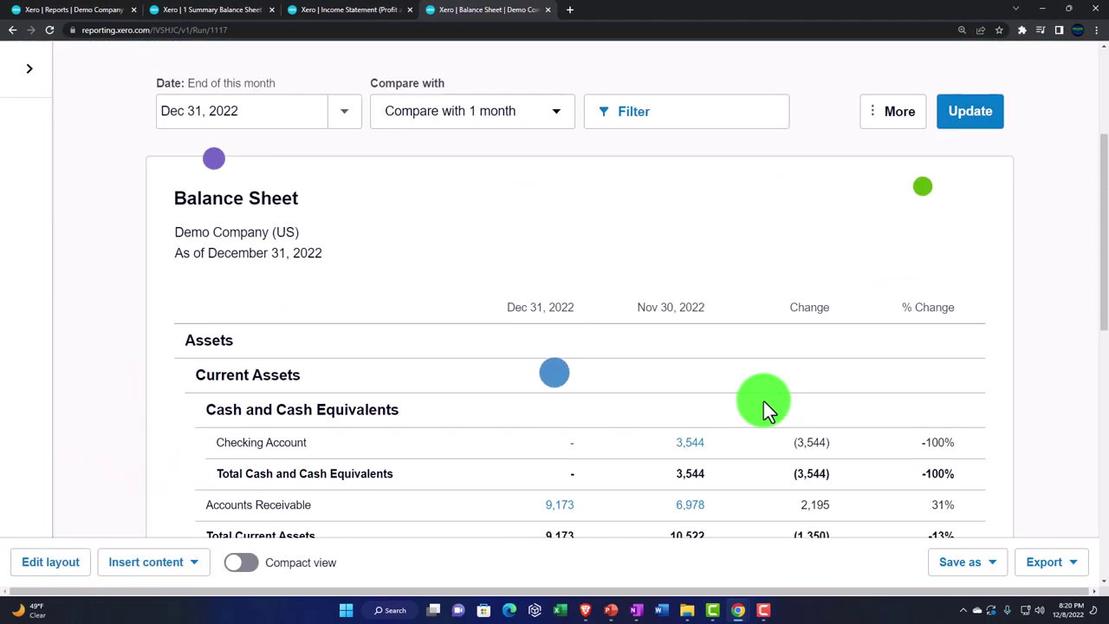
{"action": "scroll", "coordinate": [763, 400], "scroll_direction": "down", "scroll_amount": 8}
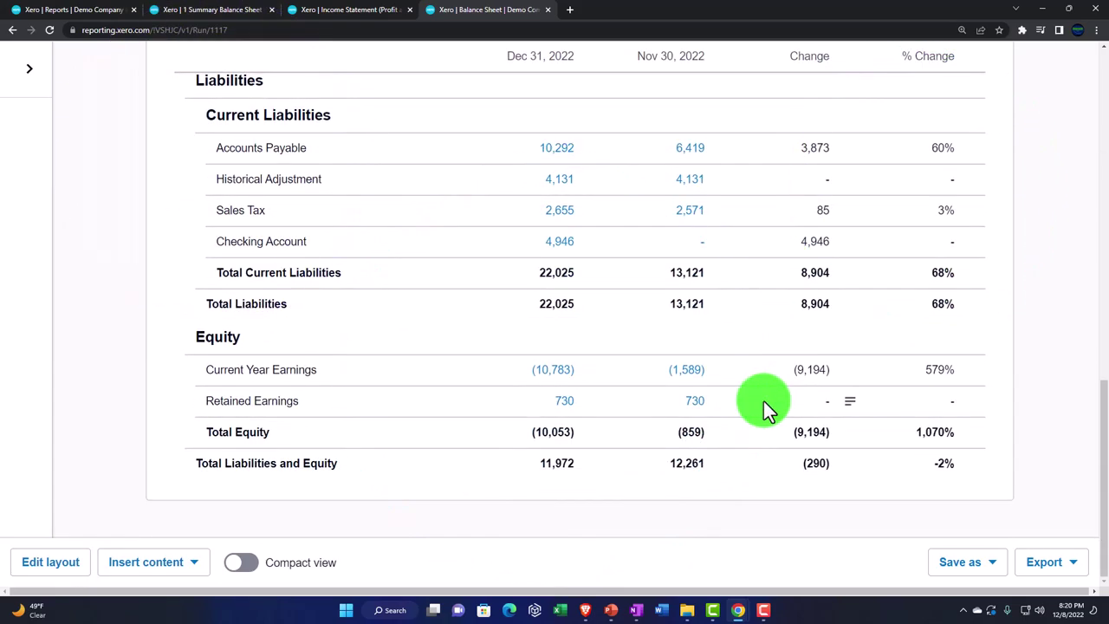
{"action": "left_click", "coordinate": [992, 563]}
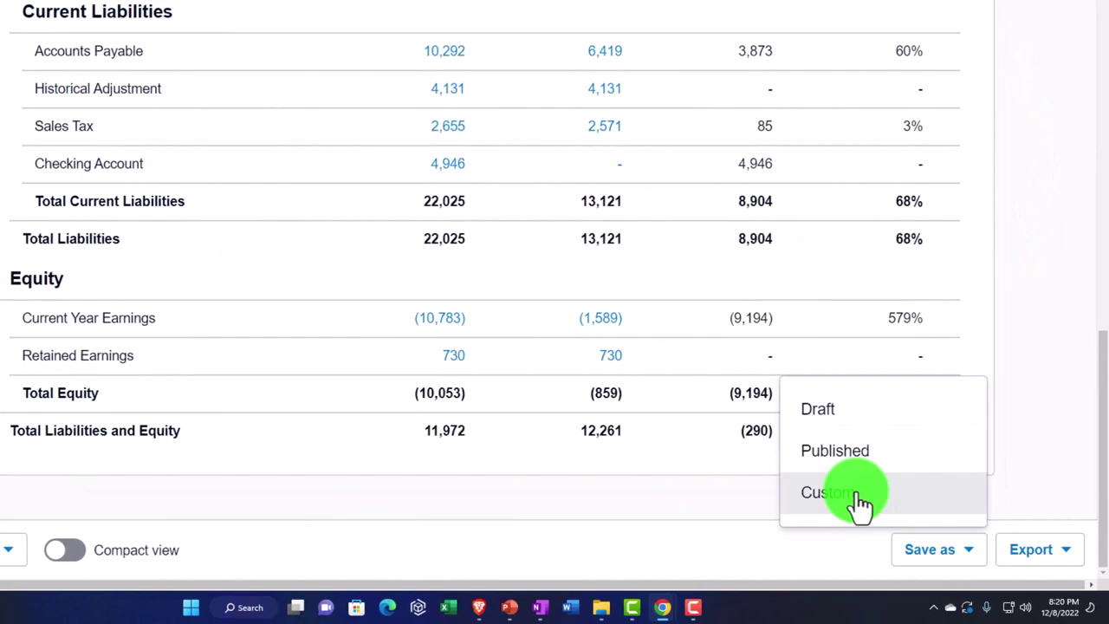
{"action": "scroll", "coordinate": [682, 504], "scroll_direction": "up", "scroll_amount": 5}
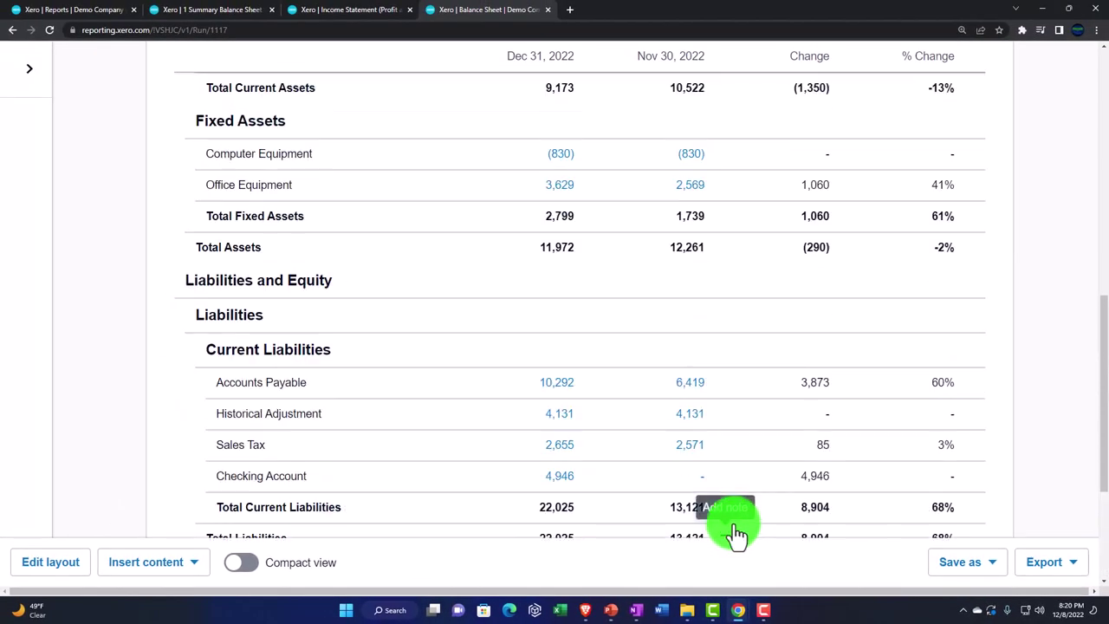
{"action": "scroll", "coordinate": [732, 520], "scroll_direction": "up", "scroll_amount": 10}
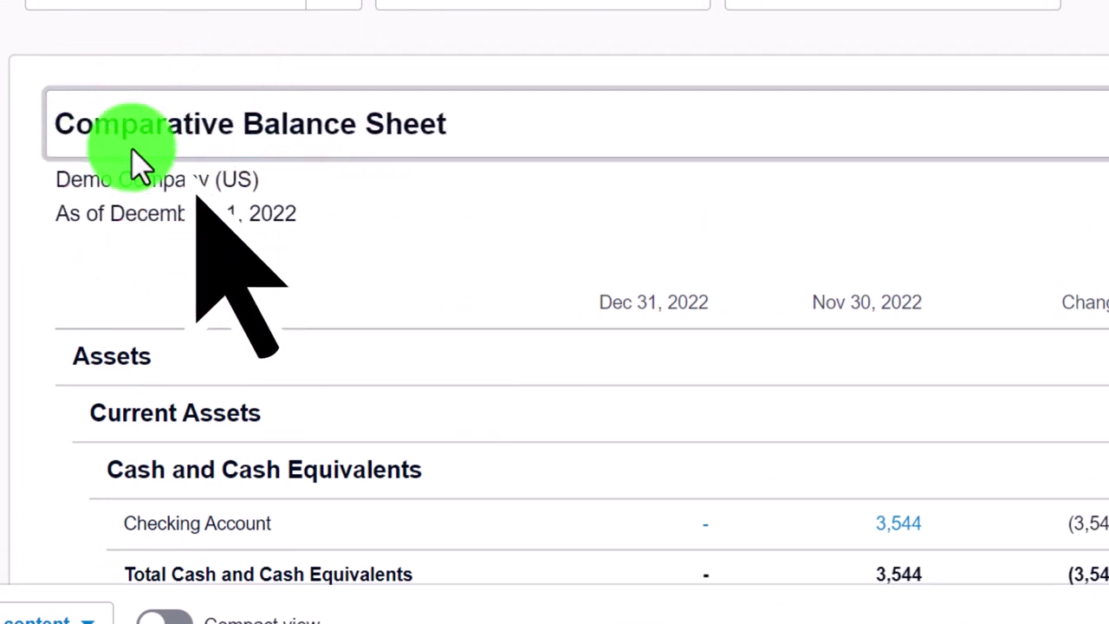
{"action": "left_click", "coordinate": [1045, 199]}
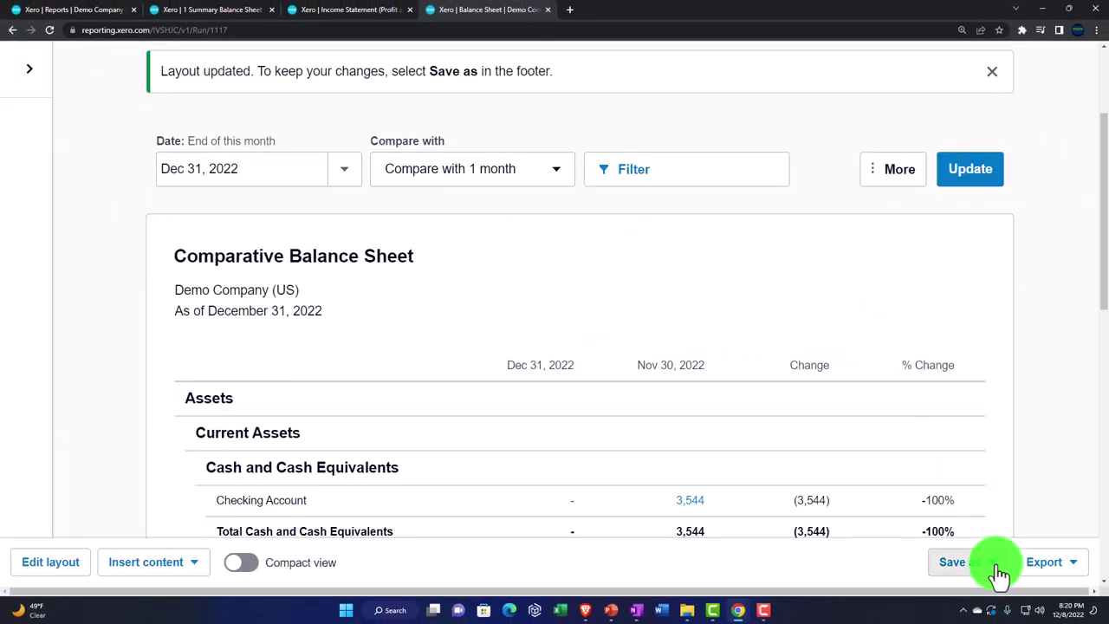
Save the report as a custom report named "2 Comparative Balance Sheet".
{"action": "left_click", "coordinate": [999, 571]}
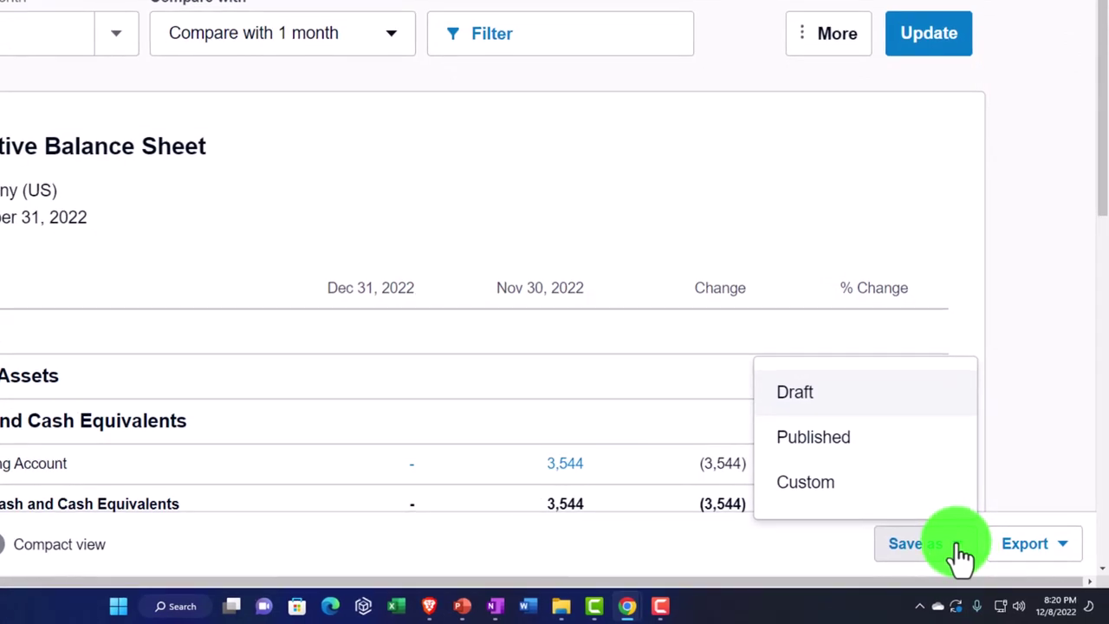
{"action": "left_click", "coordinate": [815, 496]}
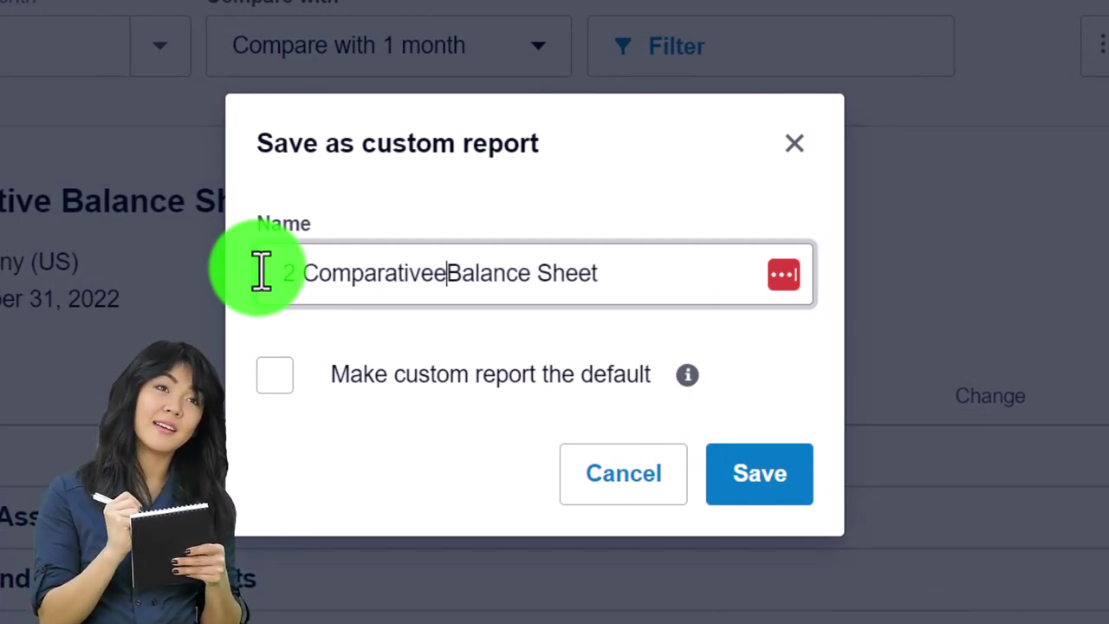
{"action": "key", "text": "BackSpace"}
{"action": "left_click", "coordinate": [739, 472]}
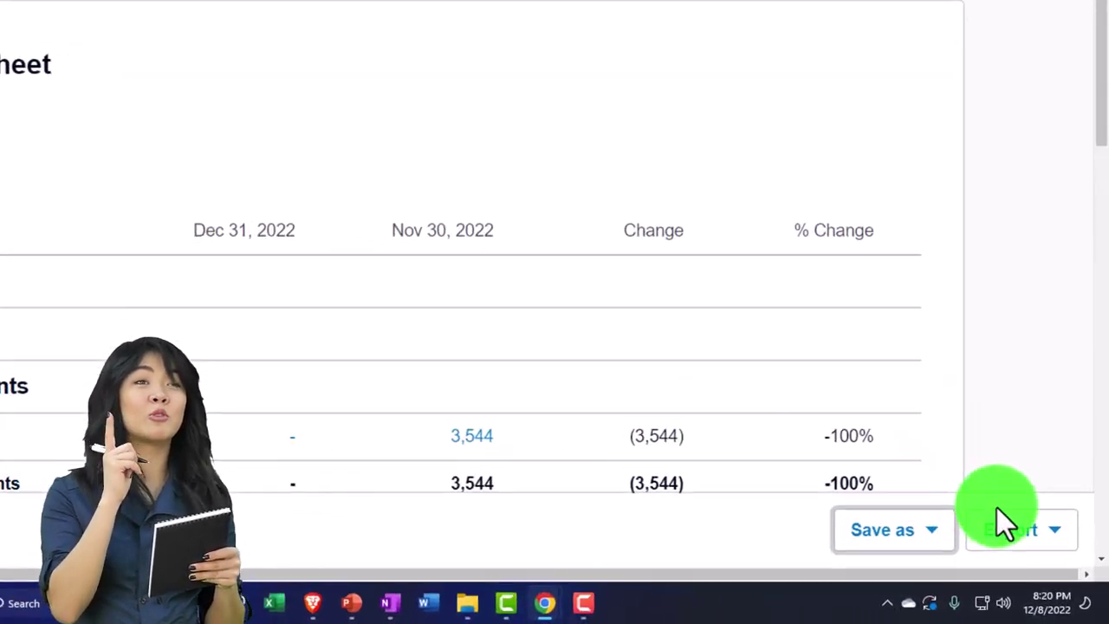
Export the comparative report as a PDF and place the downloaded file in the Demo Company Reports folder in File Explorer.
{"action": "left_click", "coordinate": [997, 511]}
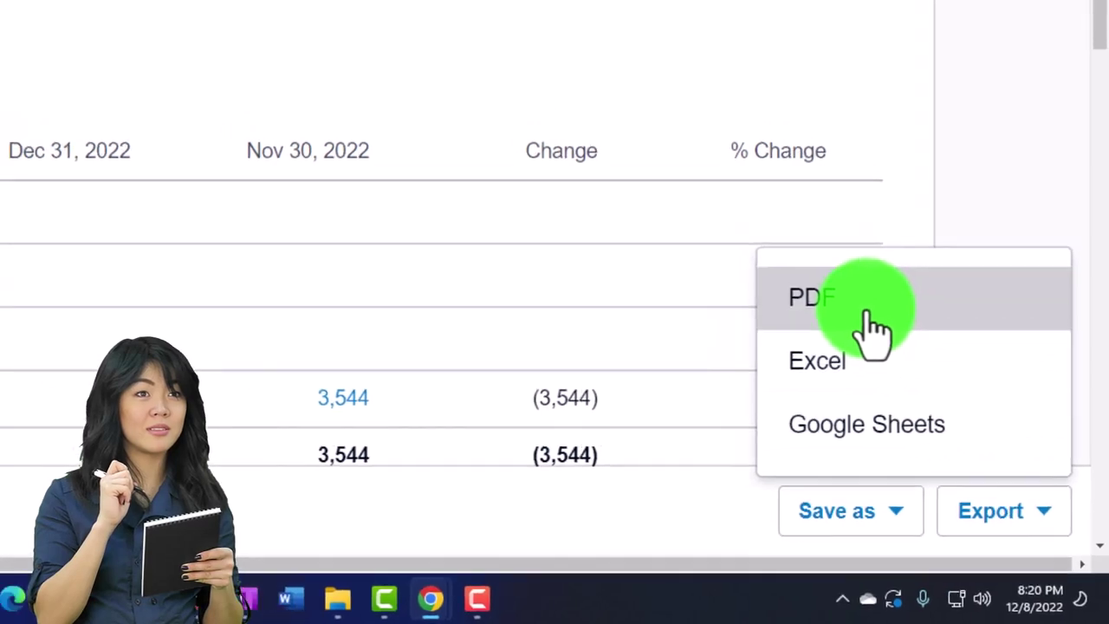
{"action": "left_click", "coordinate": [866, 310]}
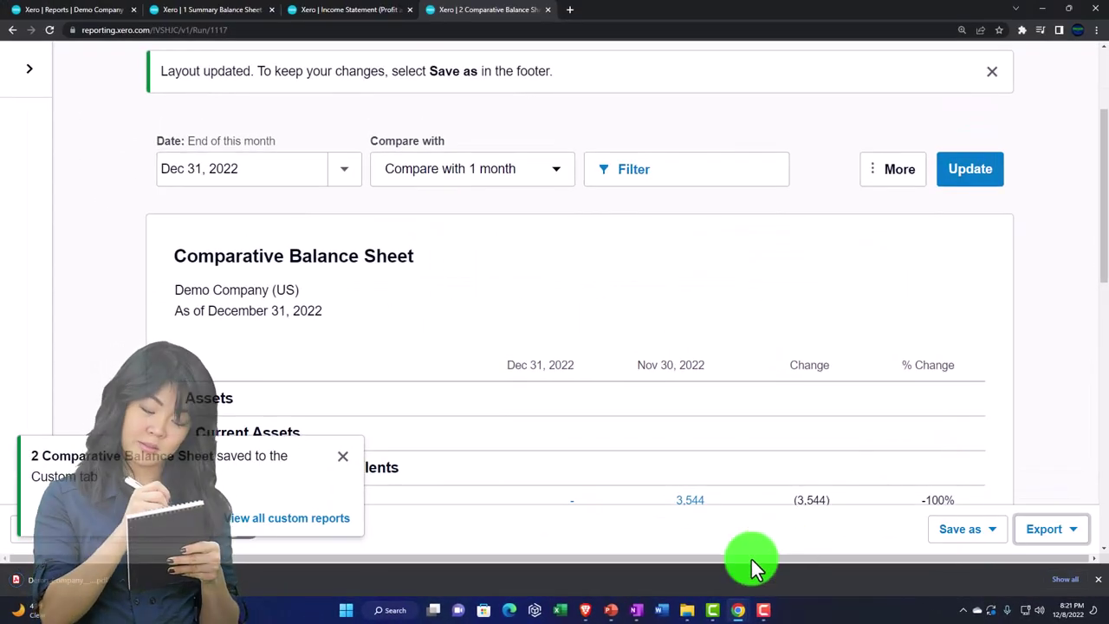
{"action": "left_click", "coordinate": [685, 614]}
{"action": "left_click", "coordinate": [780, 546]}
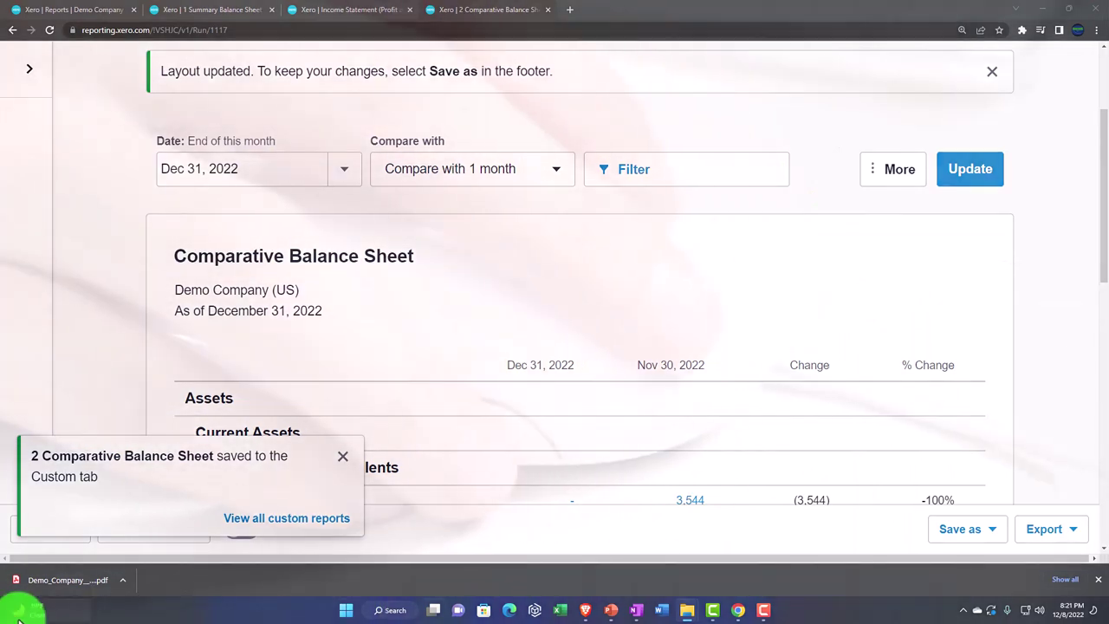
{"action": "left_click", "coordinate": [30, 592]}
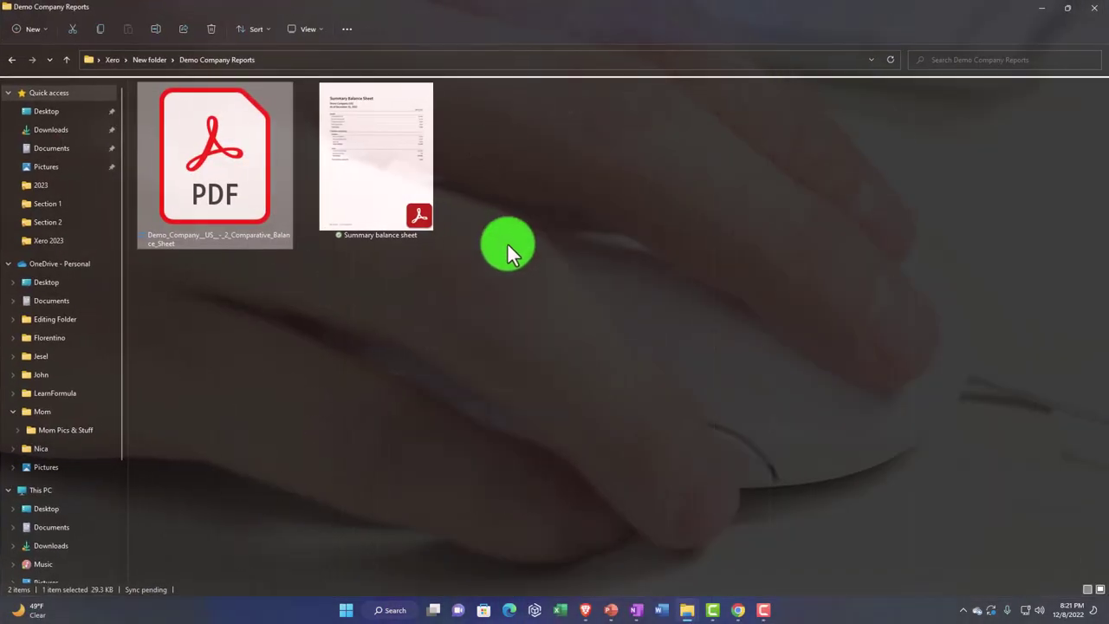
Rename the exported comparative PDF as "1 Comparative balance sheet".
{"action": "right_click", "coordinate": [240, 182]}
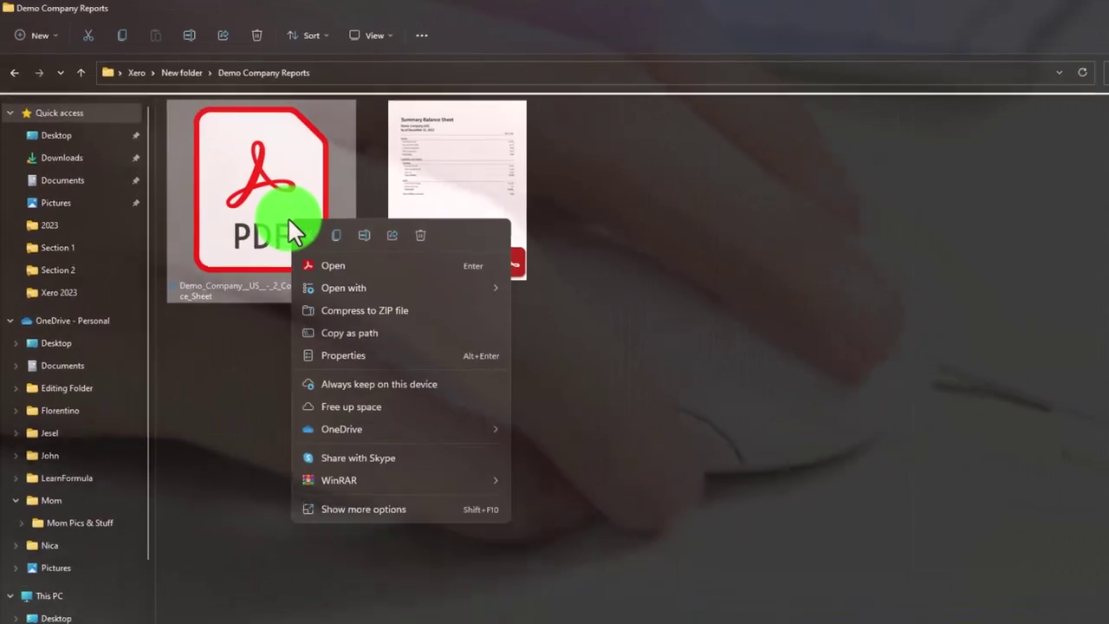
{"action": "left_click", "coordinate": [364, 235]}
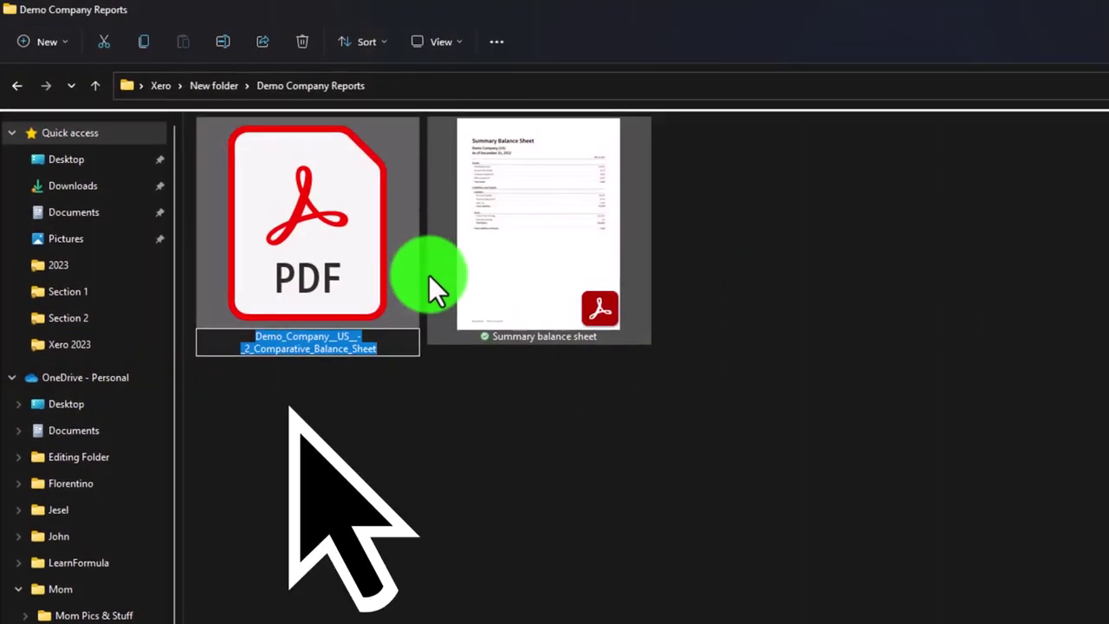
{"action": "type", "text": "Com"}
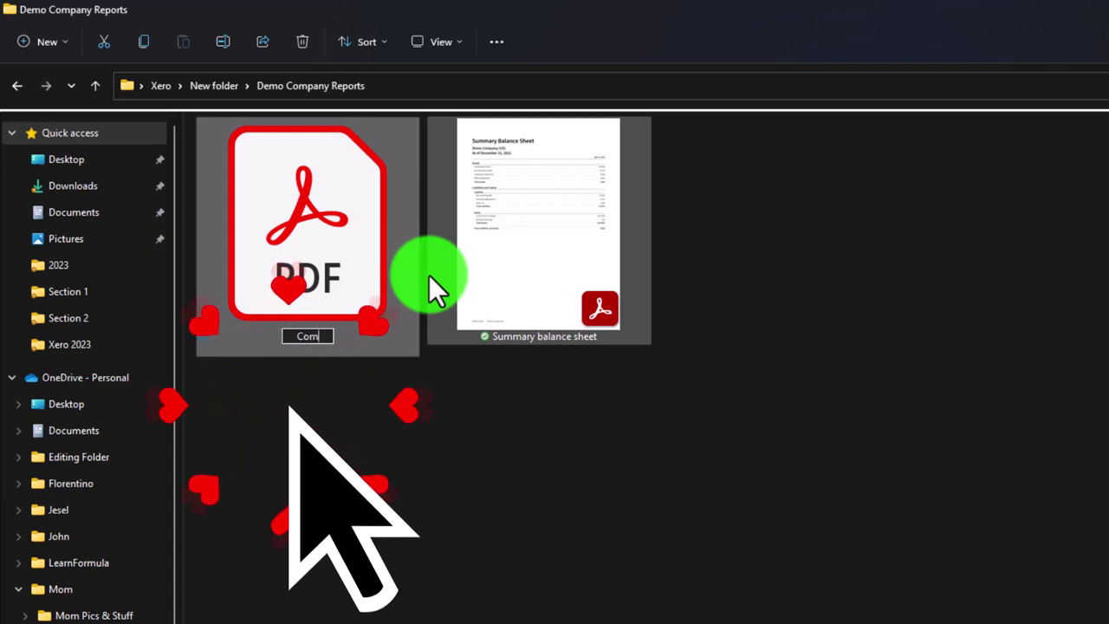
{"action": "type", "text": "parative balance "}
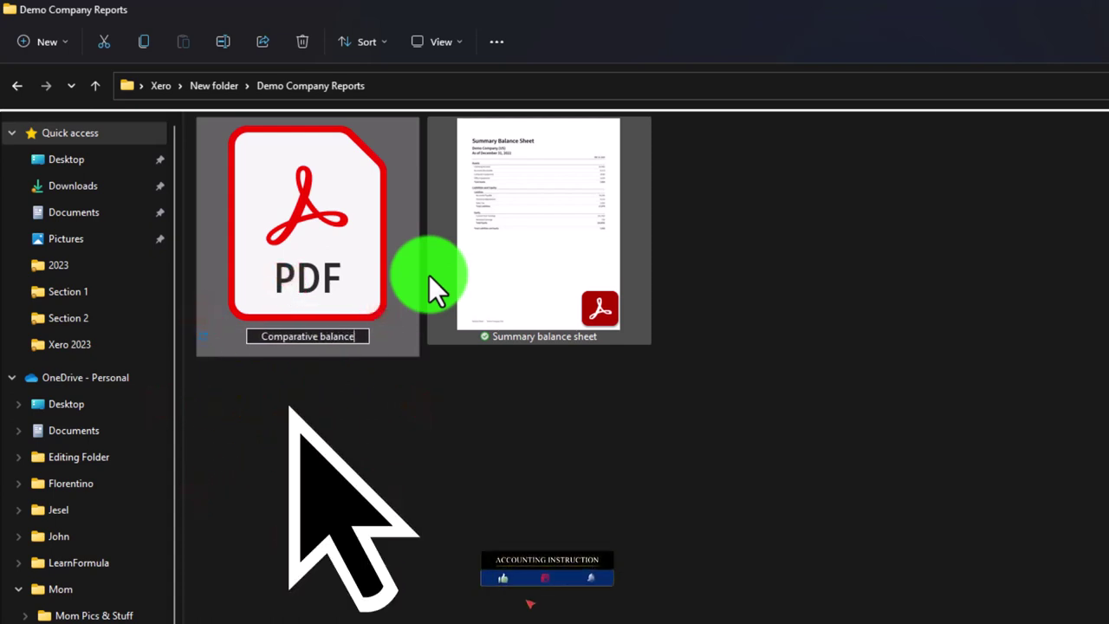
{"action": "type", "text": "sheet"}
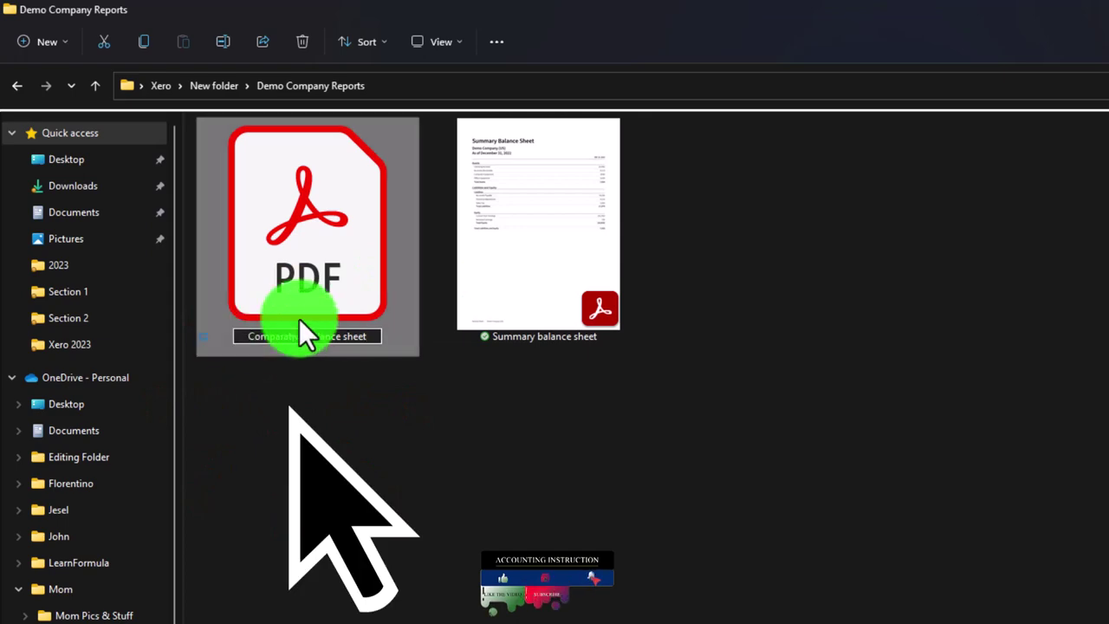
{"action": "left_click", "coordinate": [539, 409]}
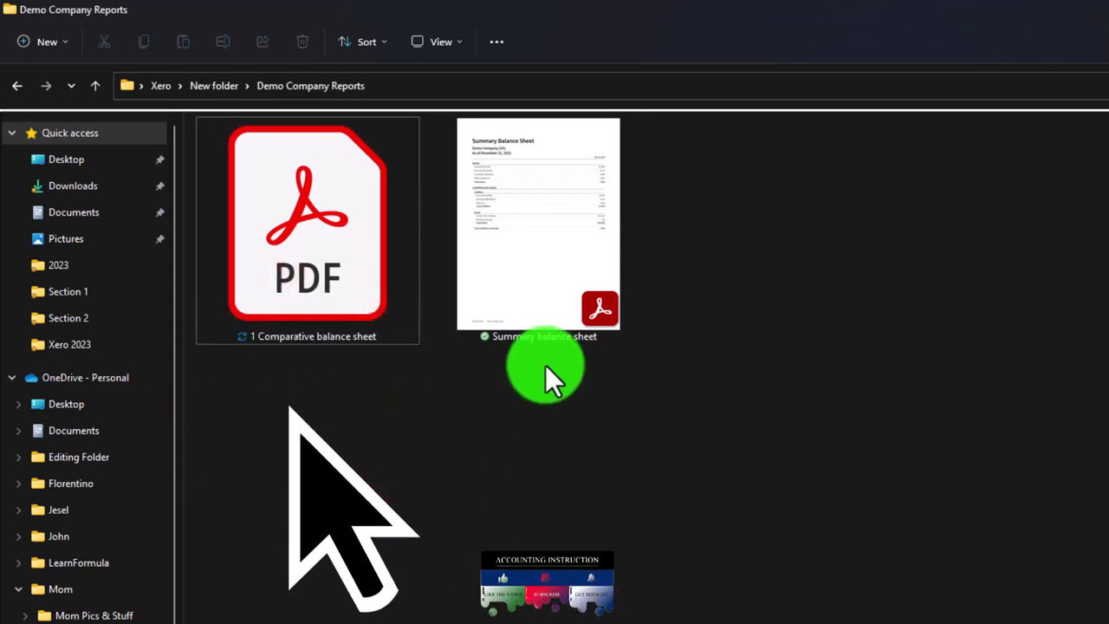
Rename the summary balance sheet PDF as "1 Summary balance sheet".
{"action": "right_click", "coordinate": [555, 227]}
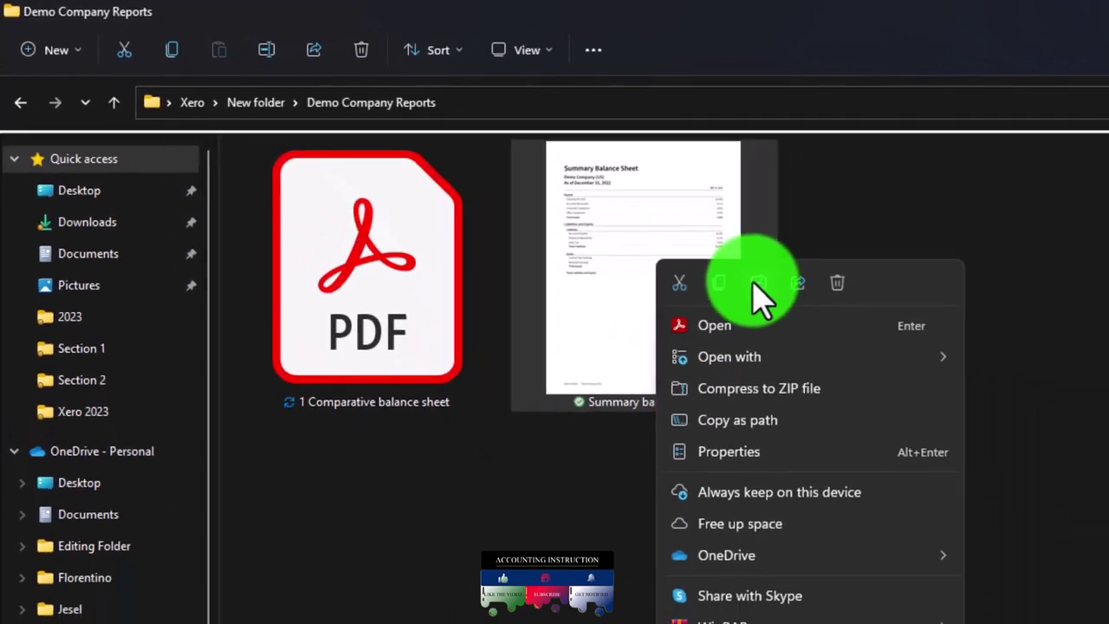
{"action": "left_click", "coordinate": [889, 332]}
{"action": "key", "text": "Home"}
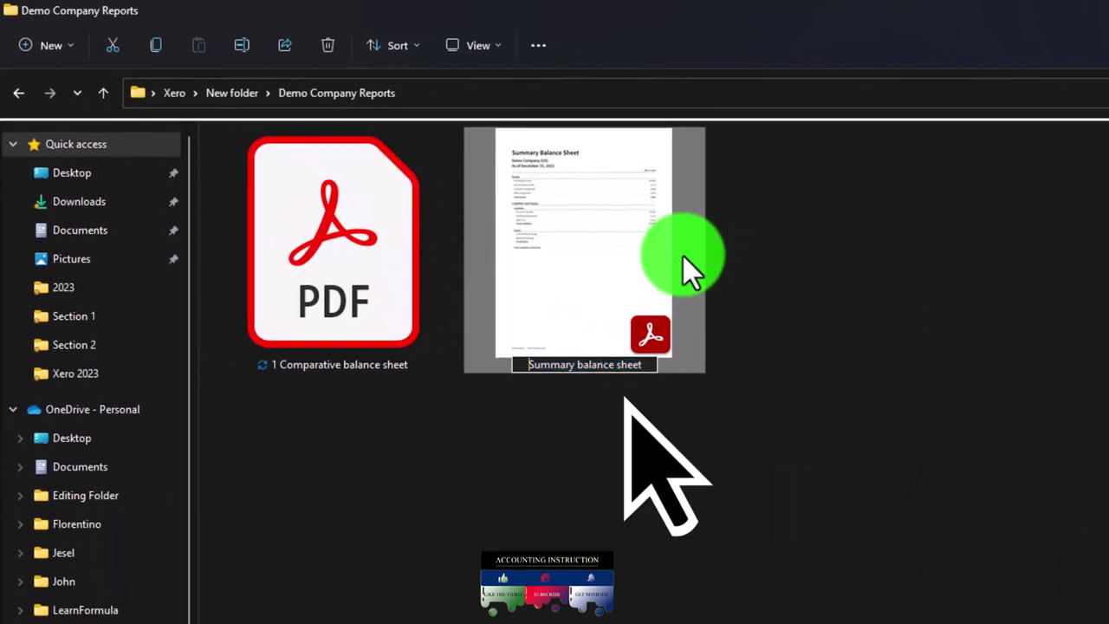
{"action": "type", "text": "1"}
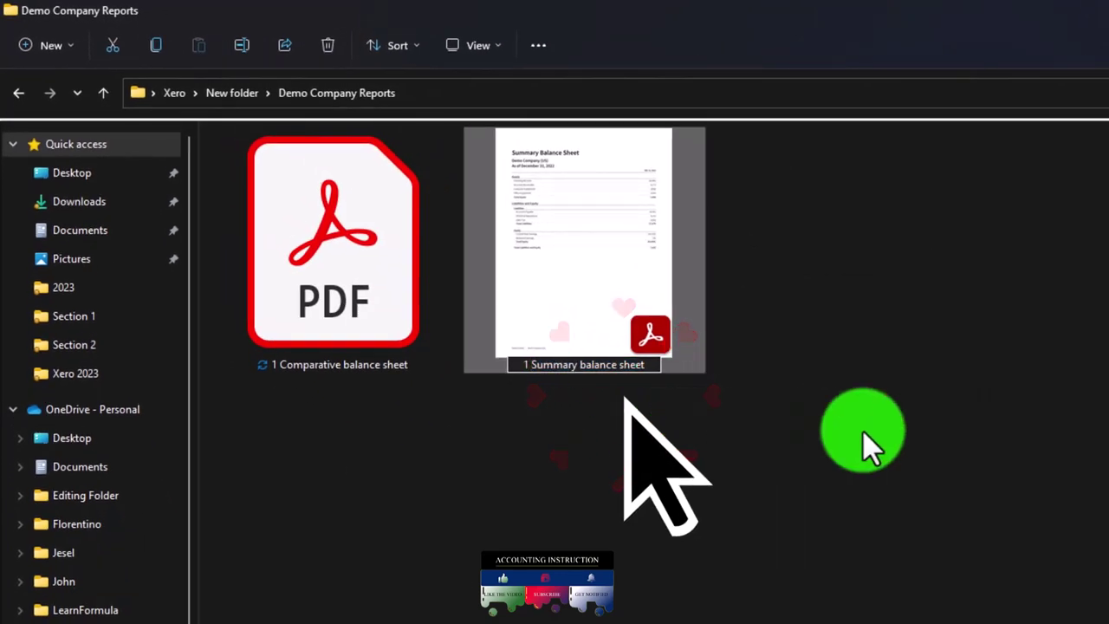
{"action": "left_click", "coordinate": [862, 430]}
Switch back to Xero and refresh the custom reports list to check the saved balance sheet reports.
{"action": "left_click", "coordinate": [1061, 12]}
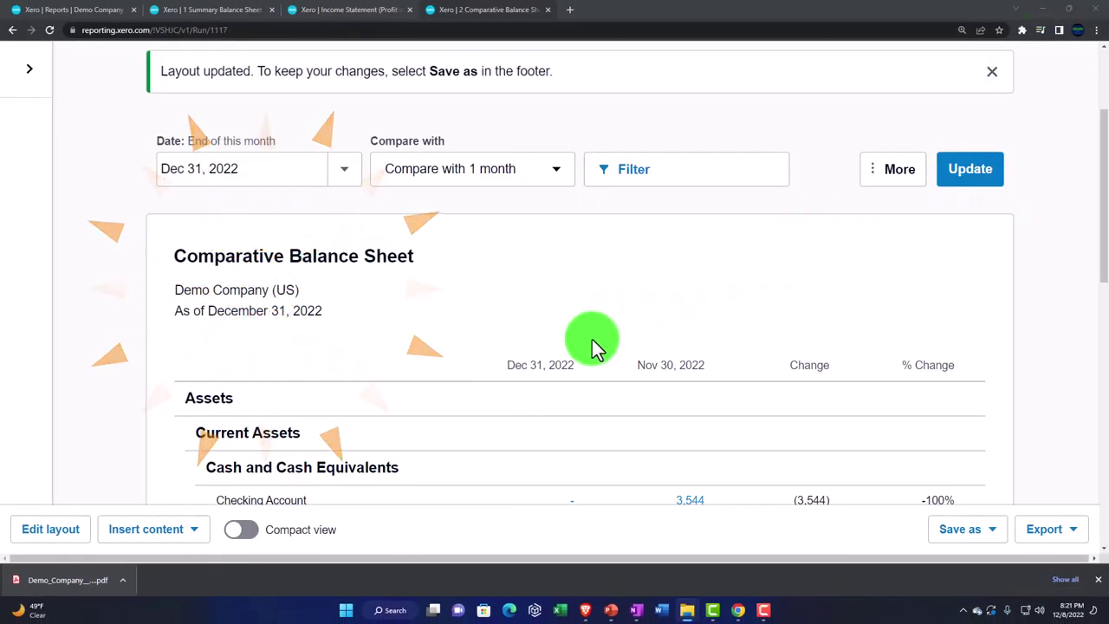
{"action": "left_click", "coordinate": [87, 12]}
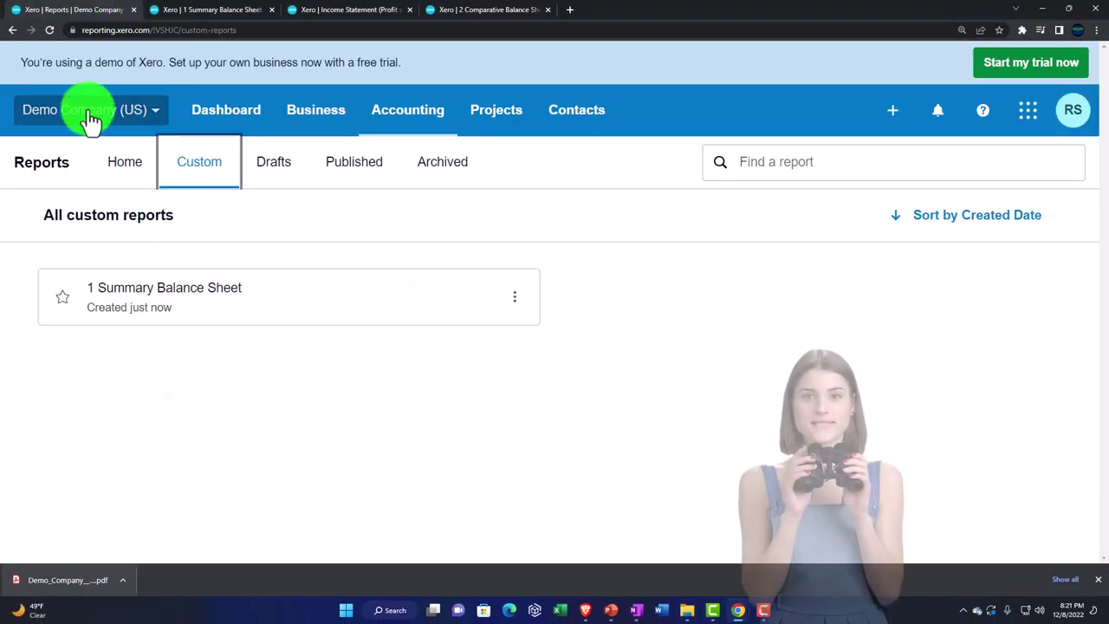
{"action": "left_click", "coordinate": [50, 31]}
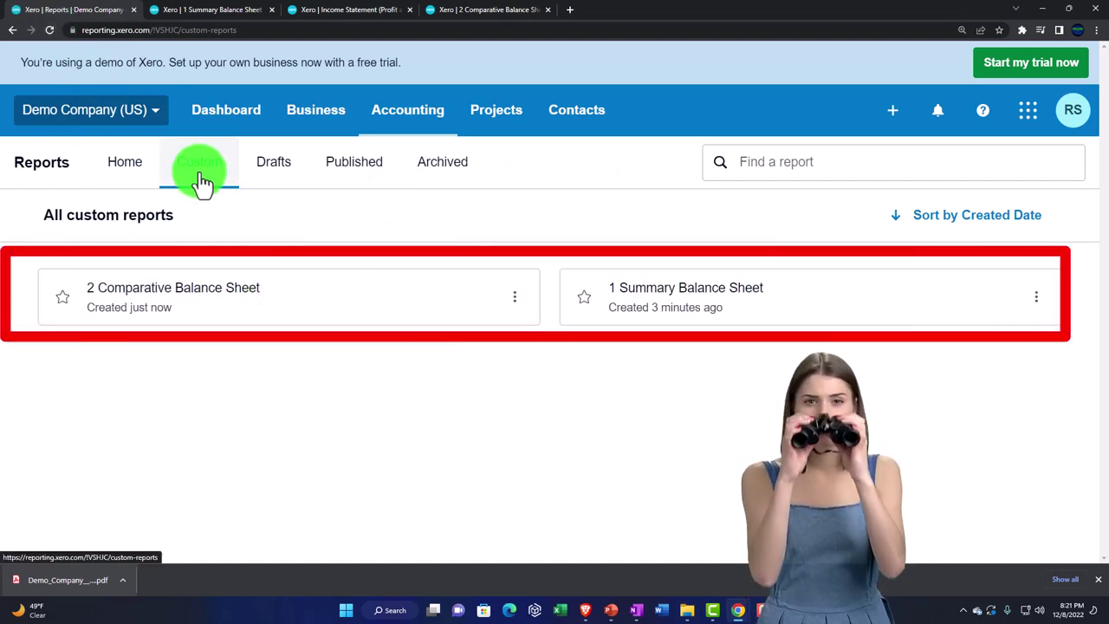
Duplicate the comparative report's browser tab and open a new standard Balance Sheet report in the duplicate.
{"action": "left_click", "coordinate": [485, 10]}
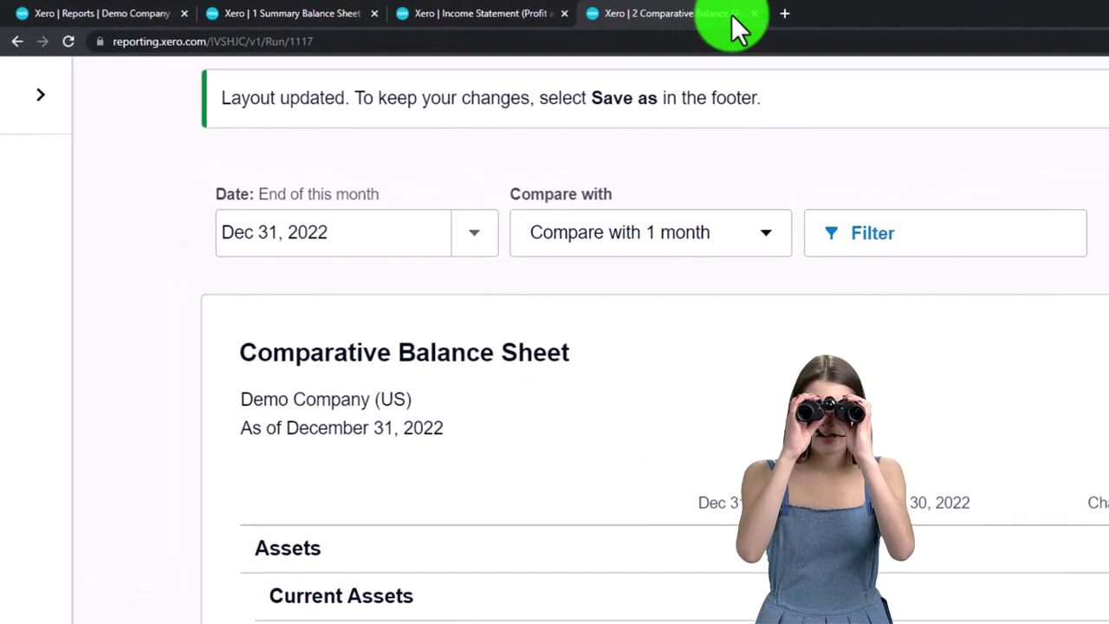
{"action": "right_click", "coordinate": [705, 15]}
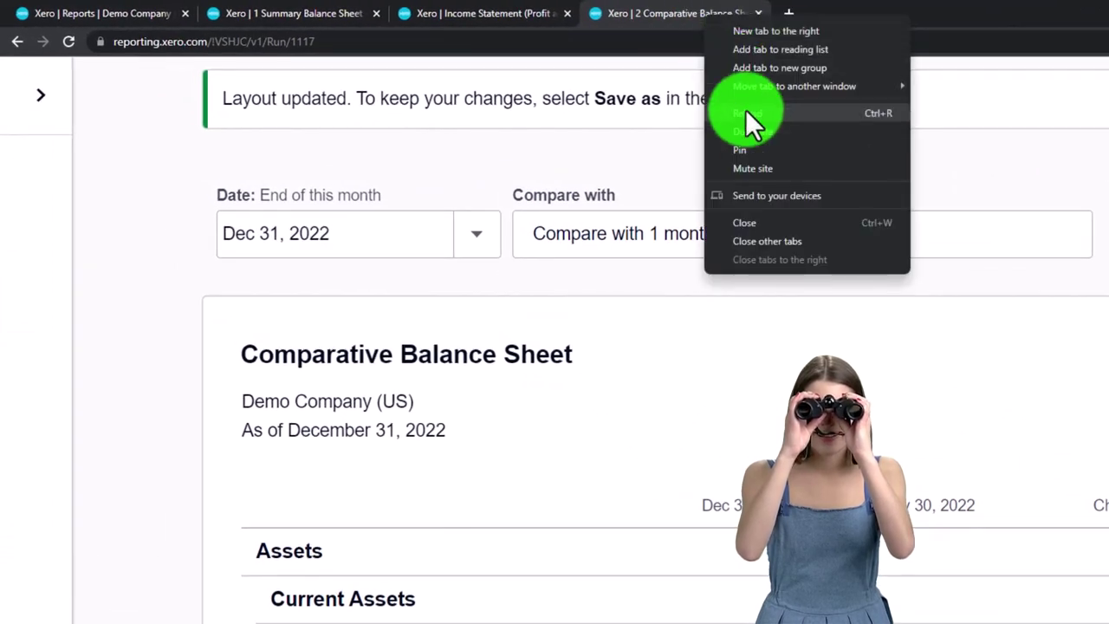
{"action": "left_click", "coordinate": [739, 124]}
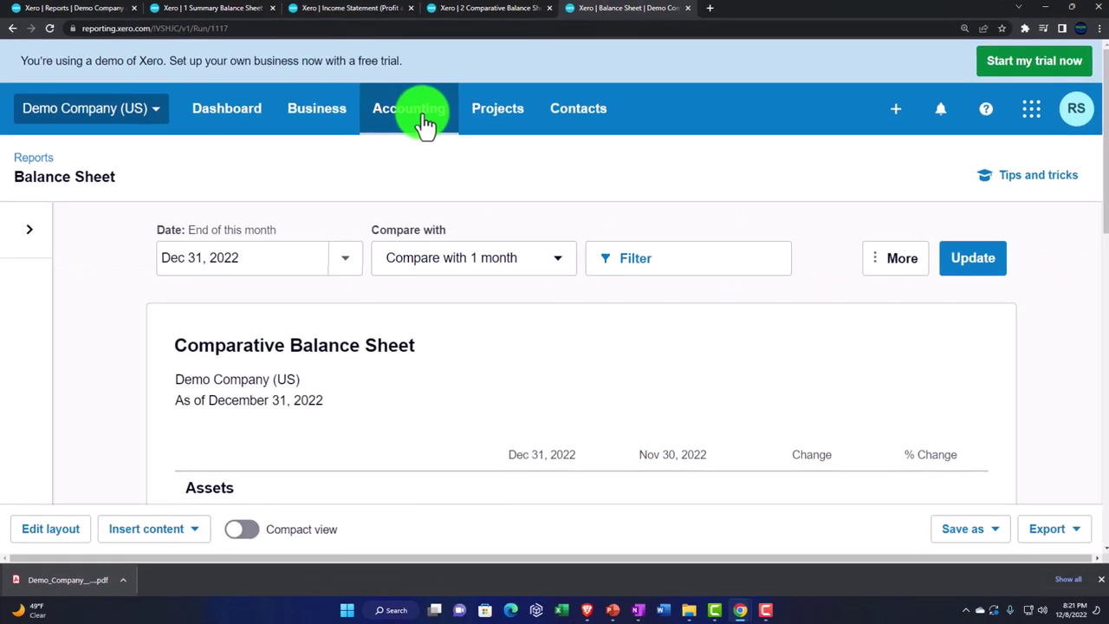
{"action": "left_click", "coordinate": [425, 124]}
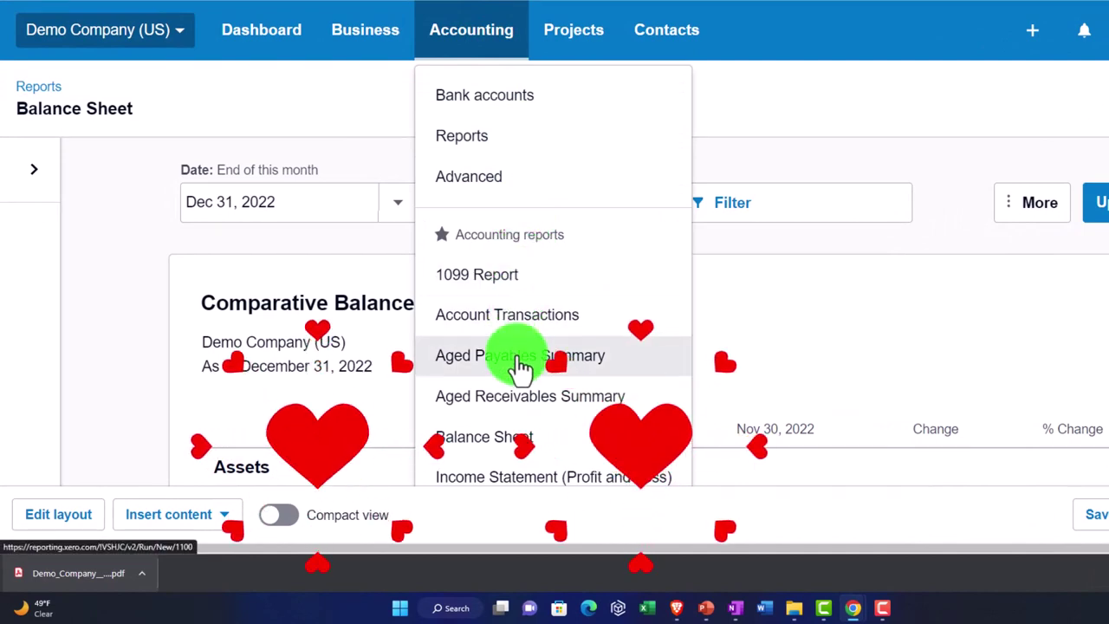
{"action": "left_click", "coordinate": [528, 442]}
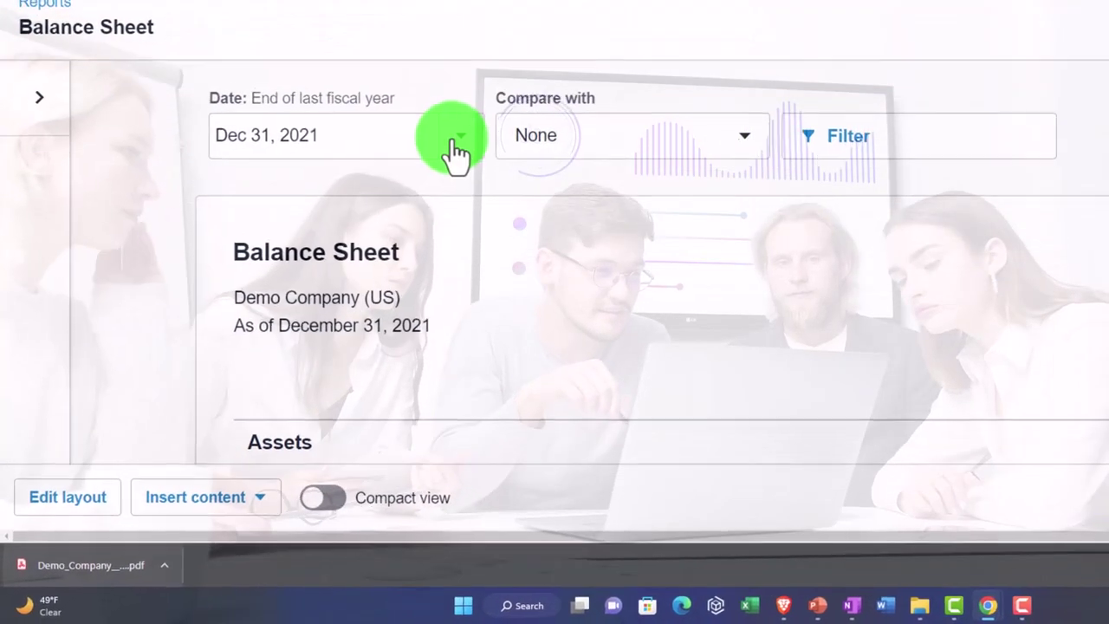
Set the balance sheet date to December 31, 2022 and update the report.
{"action": "left_click", "coordinate": [457, 154]}
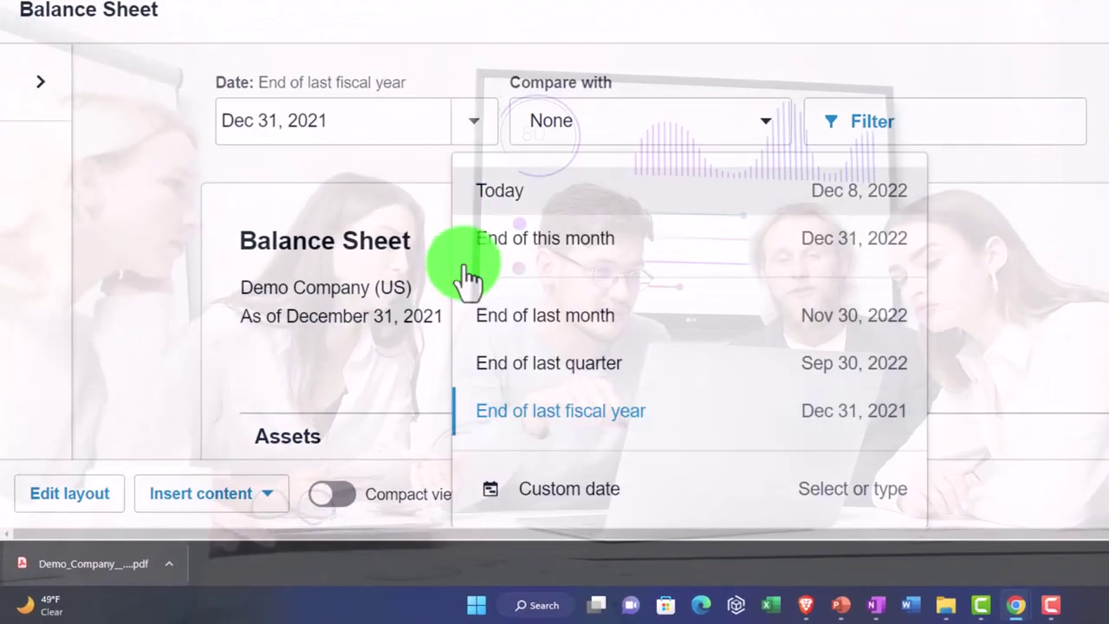
{"action": "scroll", "coordinate": [527, 446], "scroll_direction": "down", "scroll_amount": 3}
{"action": "left_click", "coordinate": [537, 181]}
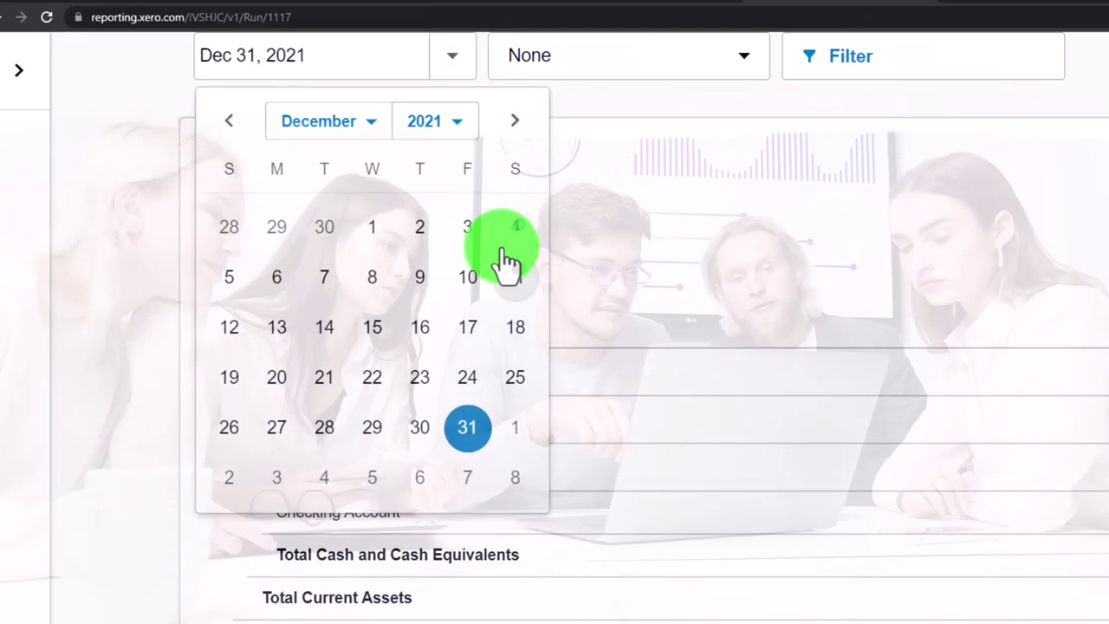
{"action": "left_click", "coordinate": [467, 3]}
{"action": "left_click", "coordinate": [417, 392]}
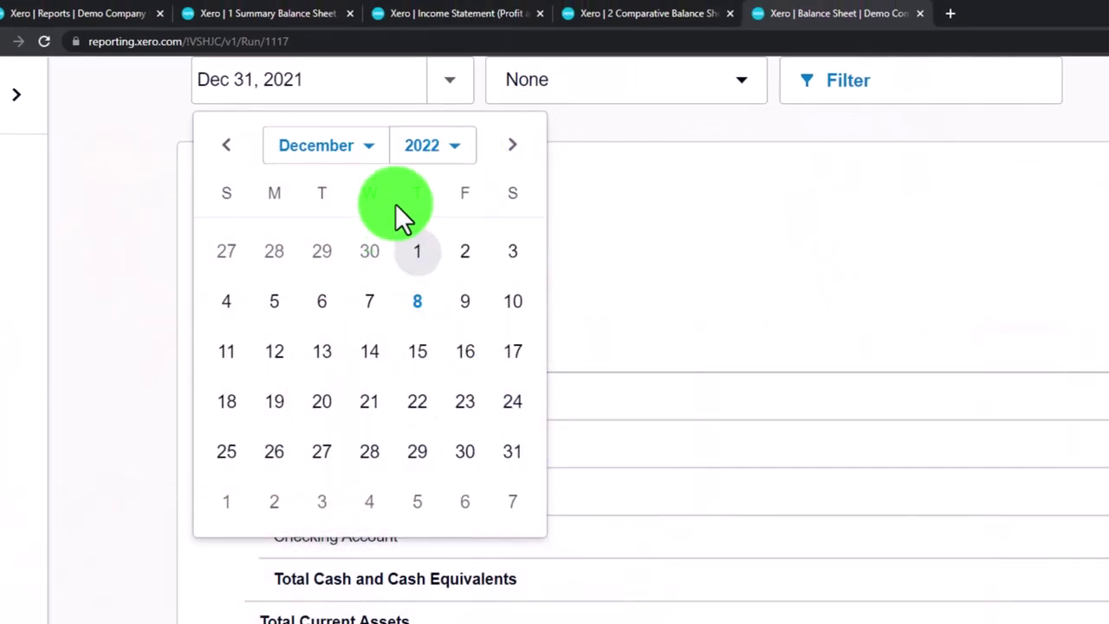
{"action": "left_click", "coordinate": [515, 452]}
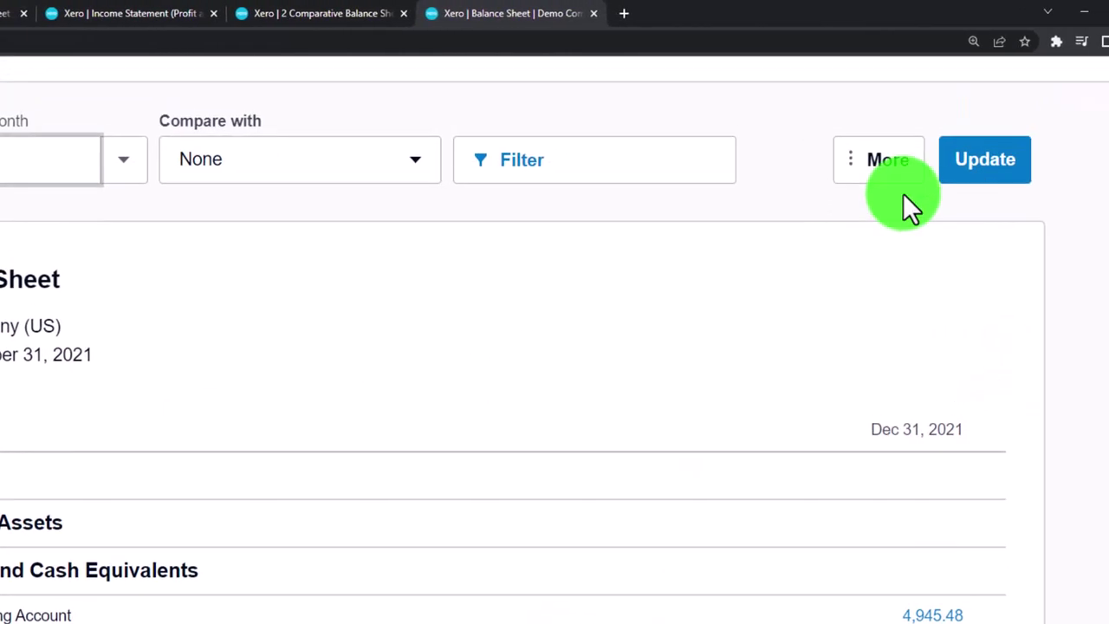
{"action": "left_click", "coordinate": [1083, 80]}
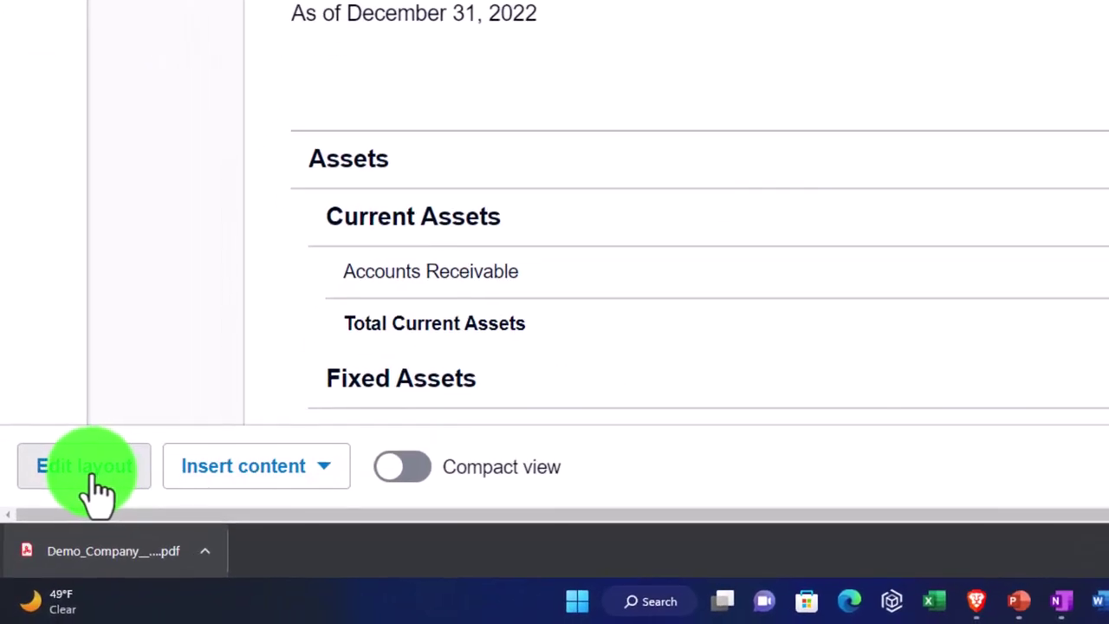
Add a percentage column to the report layout showing 31 Dec 2022 as a percentage of Assets, and update the layout.
{"action": "left_click", "coordinate": [91, 475]}
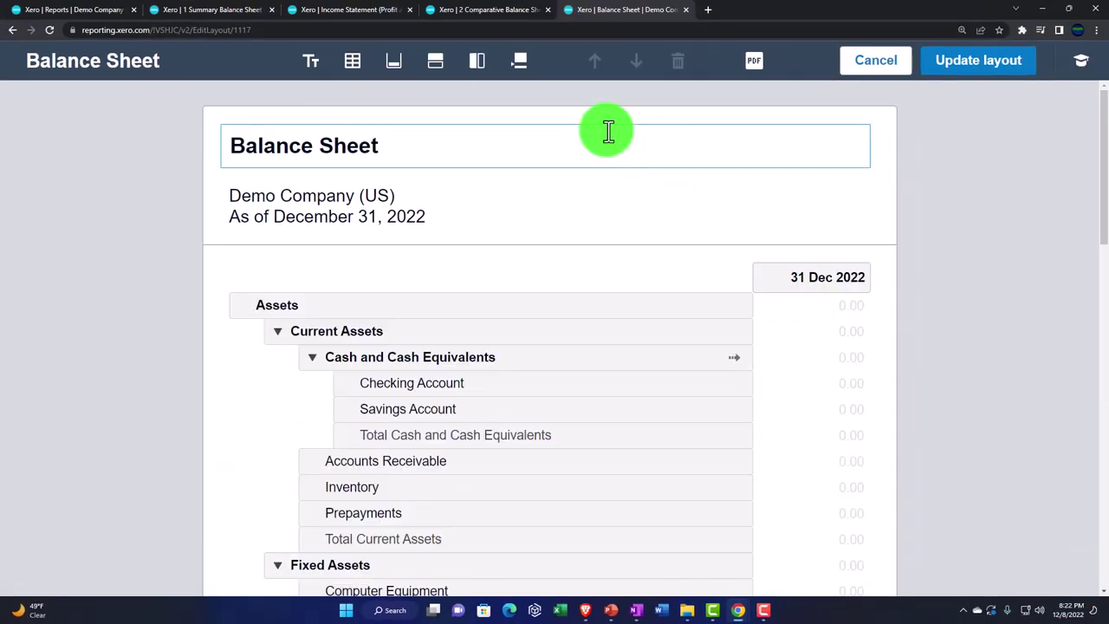
{"action": "left_click", "coordinate": [482, 71]}
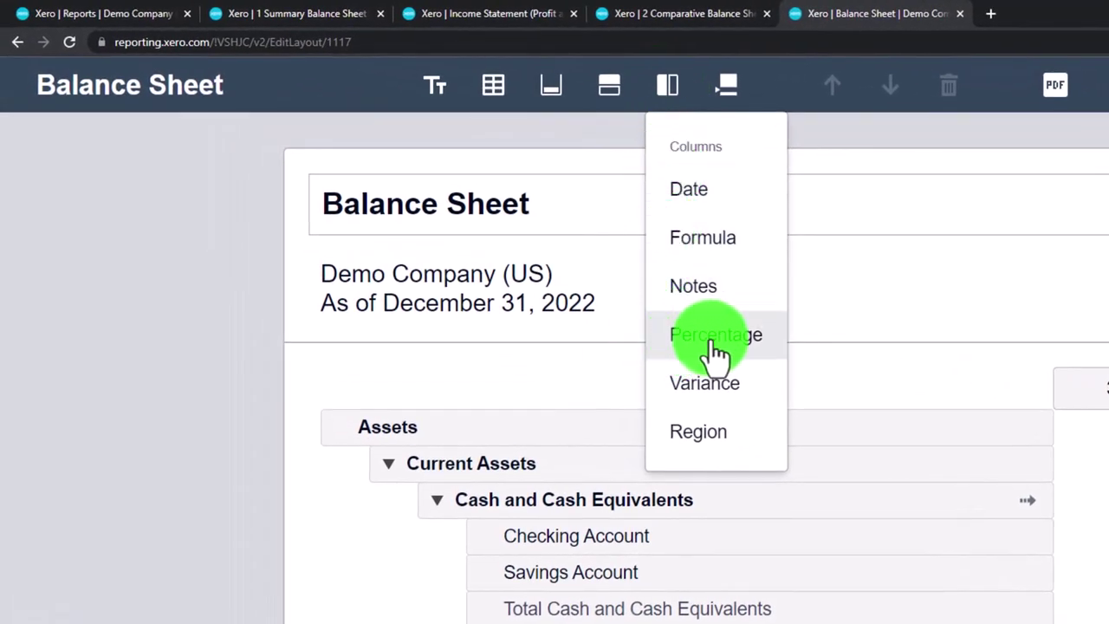
{"action": "left_click", "coordinate": [716, 351]}
{"action": "left_click", "coordinate": [800, 396]}
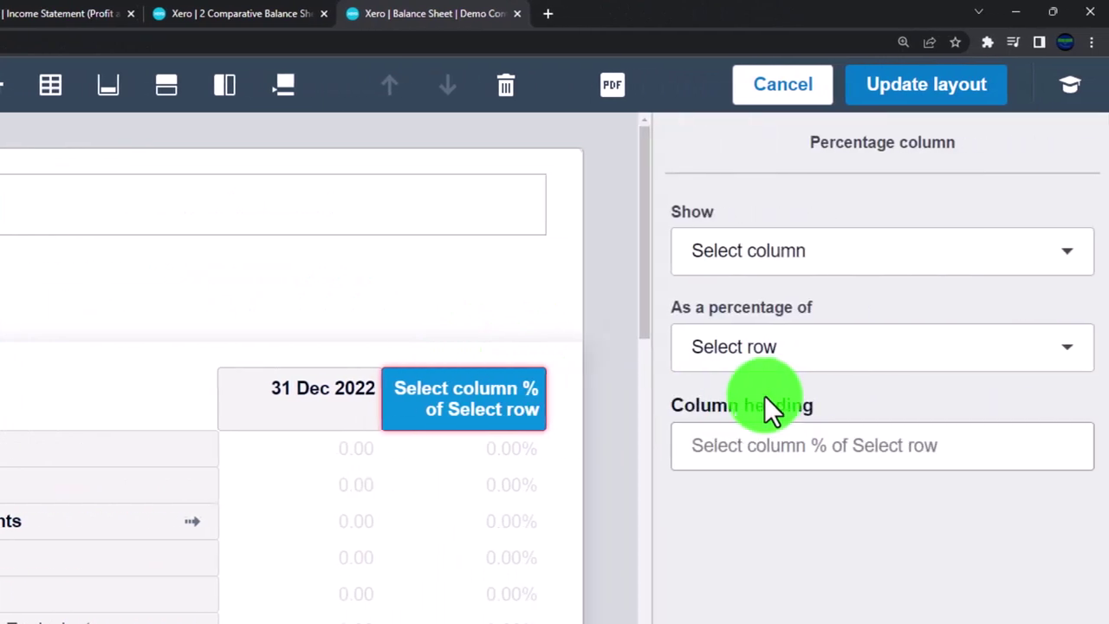
{"action": "left_click", "coordinate": [780, 253]}
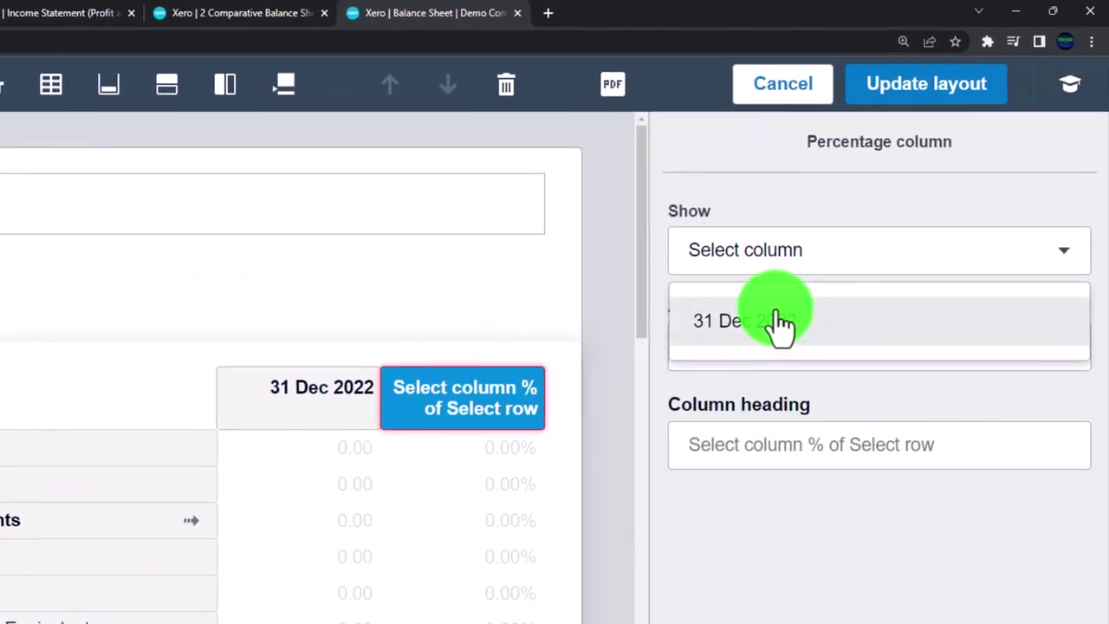
{"action": "left_click", "coordinate": [780, 322]}
{"action": "left_click", "coordinate": [834, 350]}
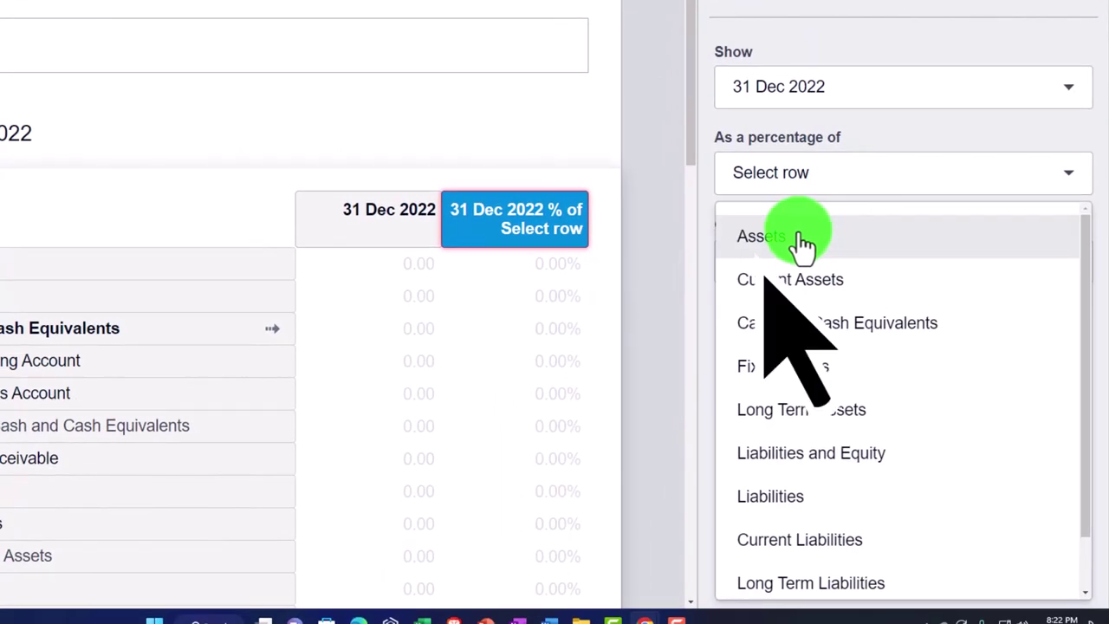
{"action": "left_click", "coordinate": [804, 246]}
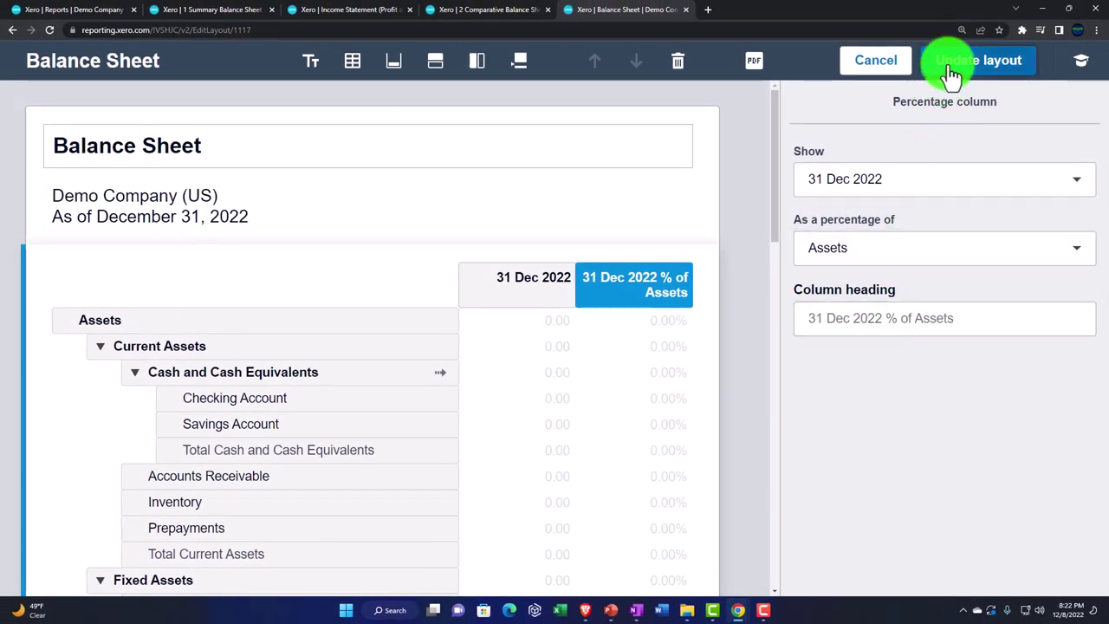
{"action": "left_click", "coordinate": [951, 69]}
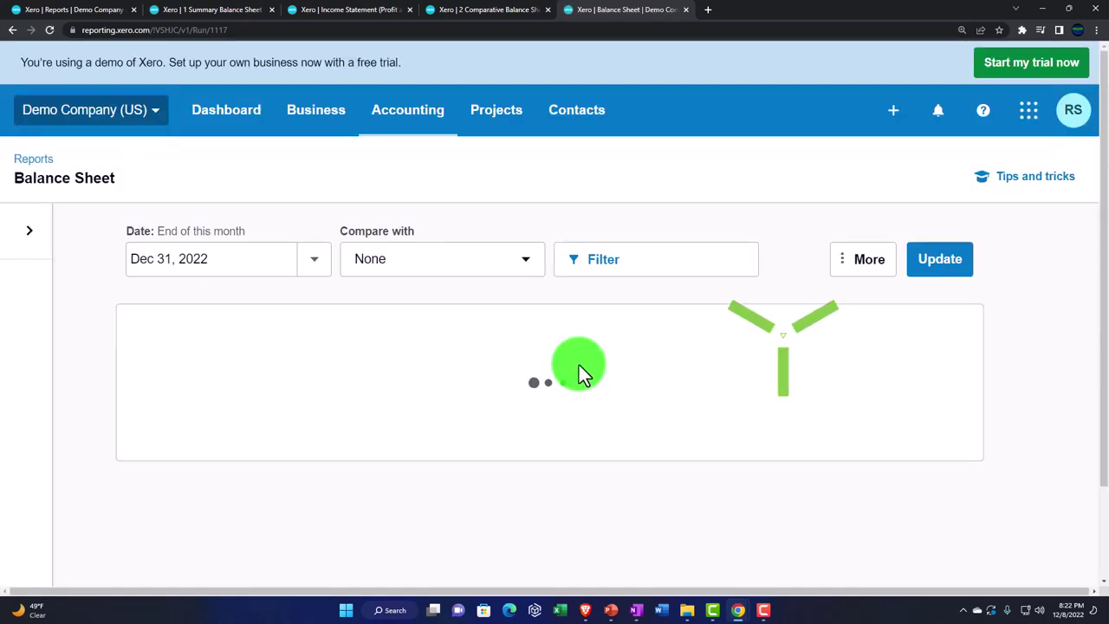
Turn off decimals in the balance sheet and update the report.
{"action": "scroll", "coordinate": [578, 365], "scroll_direction": "down", "scroll_amount": 3}
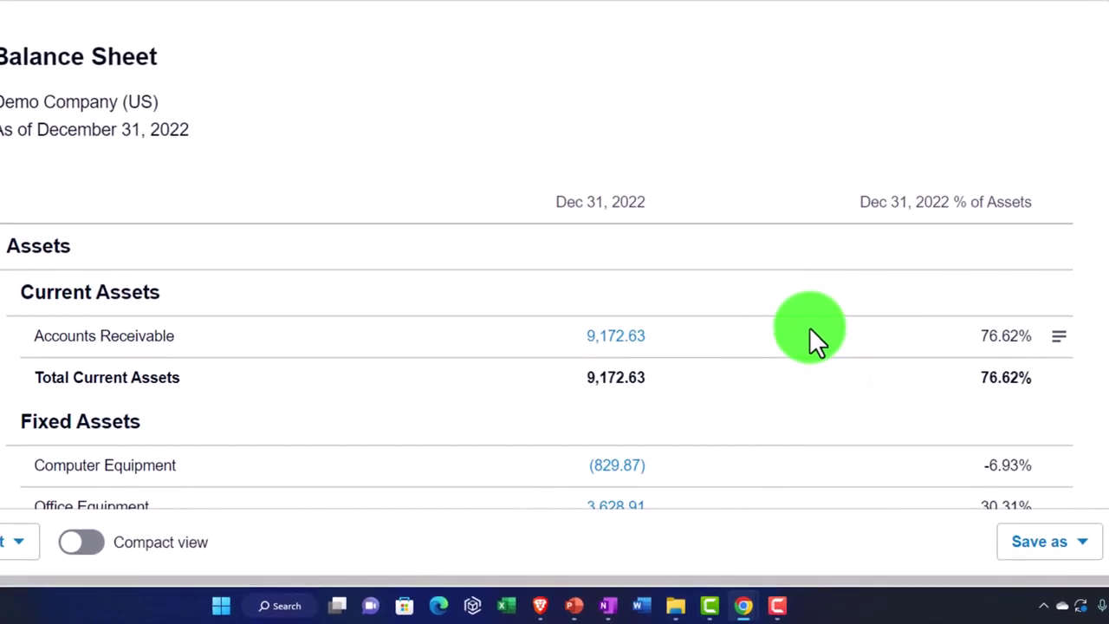
{"action": "scroll", "coordinate": [811, 331], "scroll_direction": "down", "scroll_amount": 3}
{"action": "scroll", "coordinate": [811, 331], "scroll_direction": "up", "scroll_amount": 6}
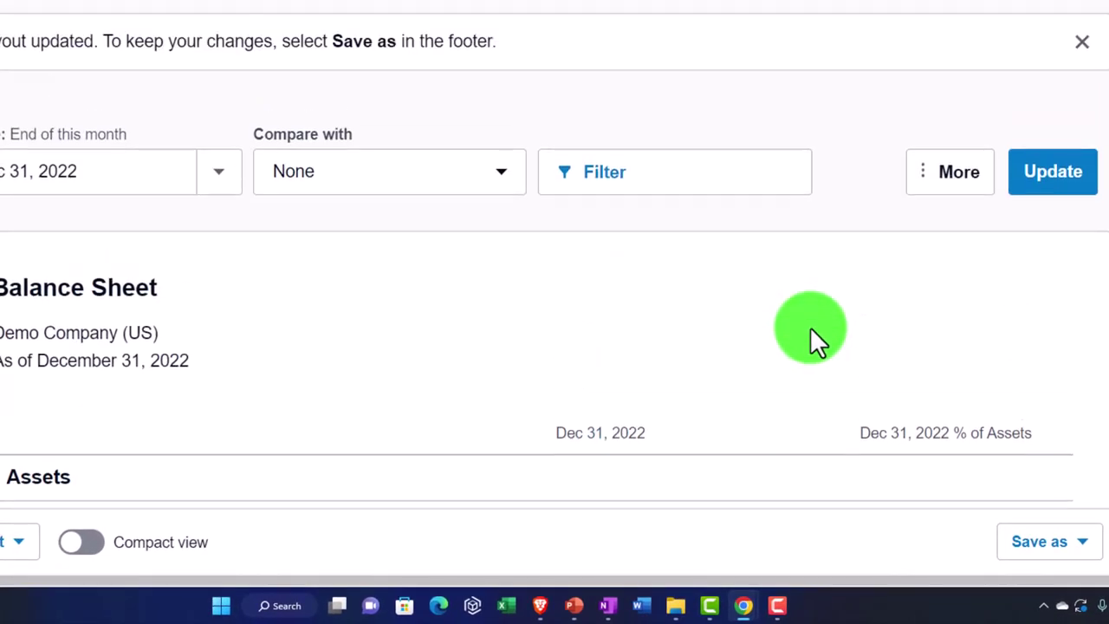
{"action": "left_click", "coordinate": [931, 171]}
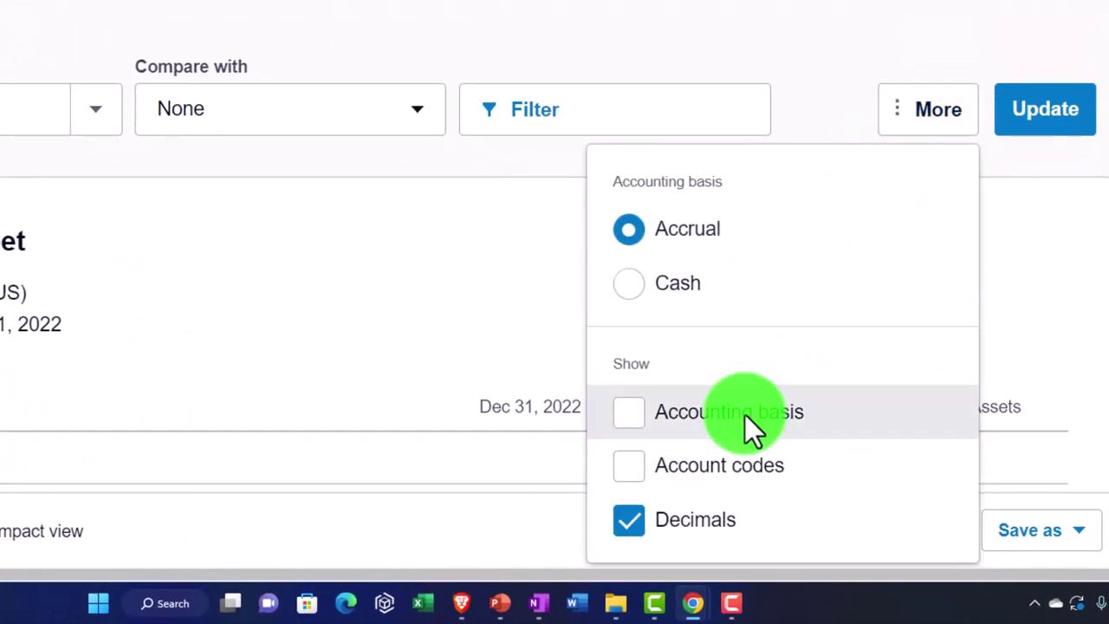
{"action": "left_click", "coordinate": [644, 527]}
{"action": "left_click", "coordinate": [1023, 123]}
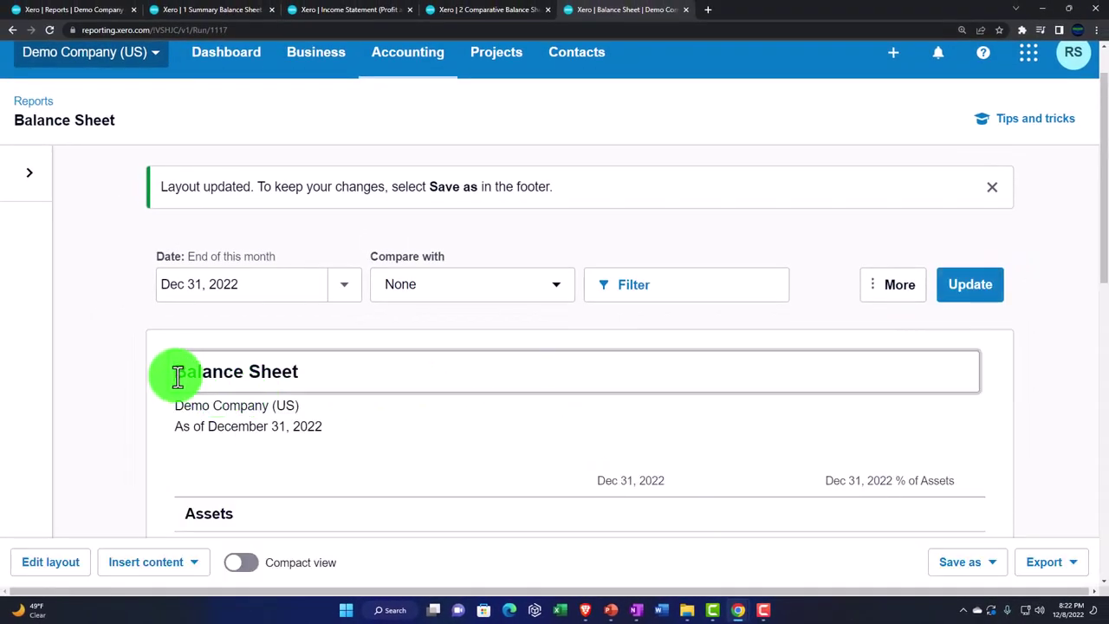
Change the report title to "Vertical Analysis Balance Sheet".
{"action": "type", "text": "Verti"}
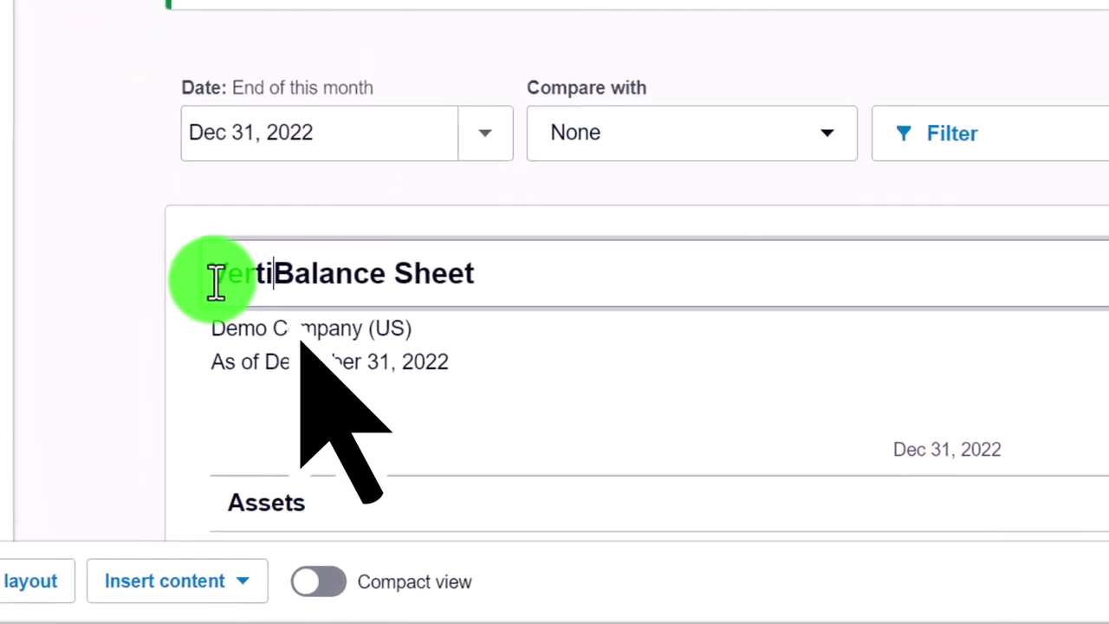
{"action": "type", "text": "cal Analayas"}
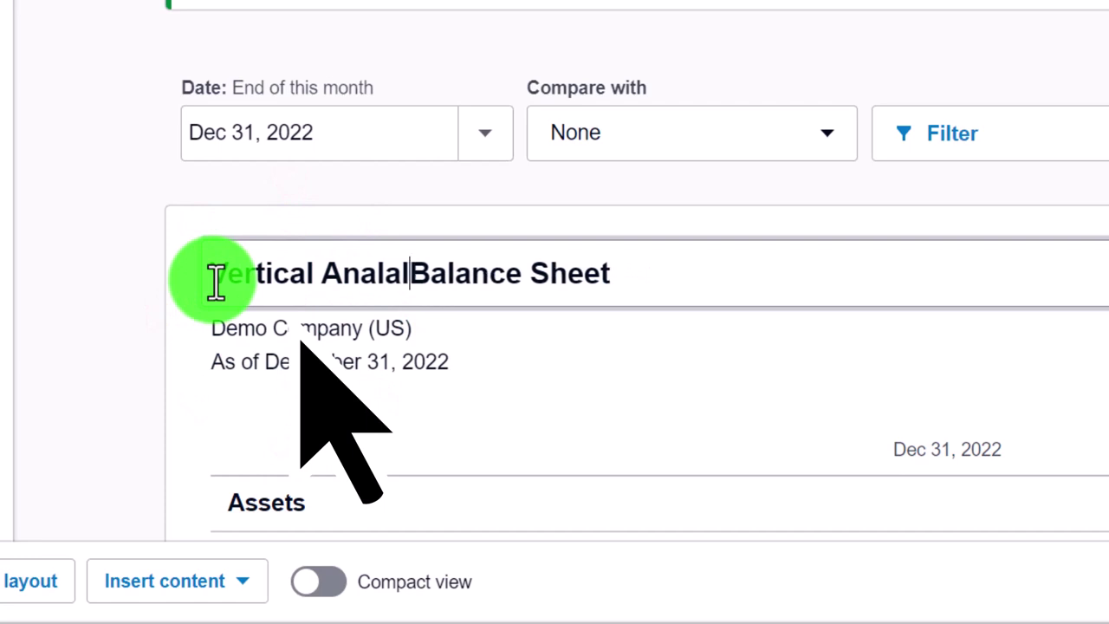
{"action": "key", "text": "BackSpace"}
{"action": "key", "text": "BackSpace"}
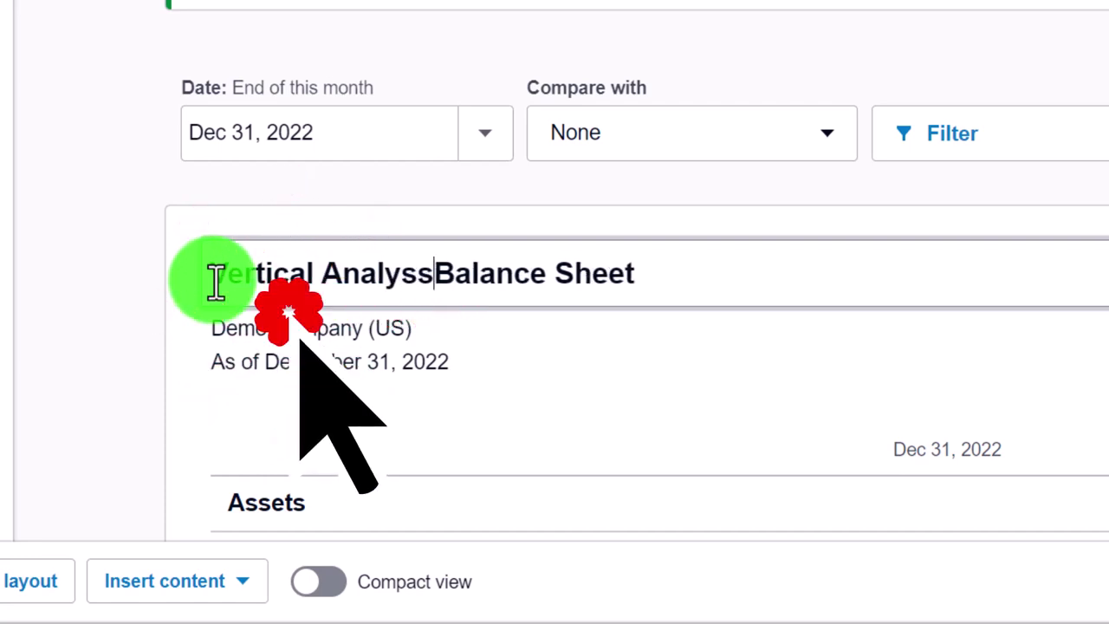
{"action": "type", "text": "i"}
{"action": "key", "text": "BackSpace"}
{"action": "key", "text": "BackSpace"}
{"action": "type", "text": "i"}
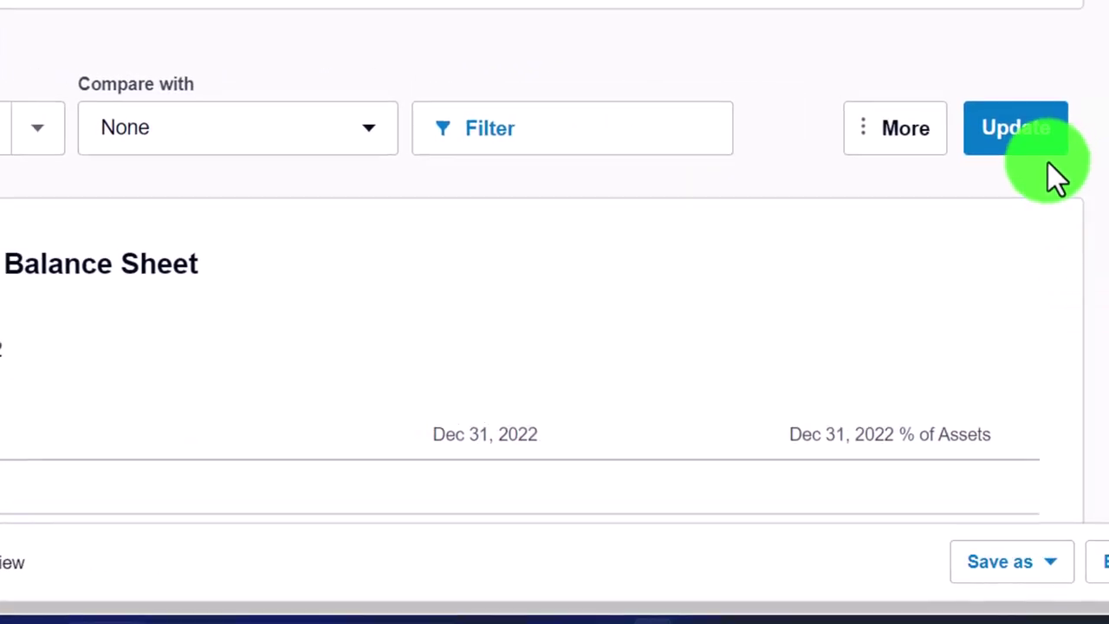
Save the vertical analysis report as a custom report named "3 Vertical Analysis Balance Sheet", copying the name before saving.
{"action": "scroll", "coordinate": [1055, 222], "scroll_direction": "down", "scroll_amount": 5}
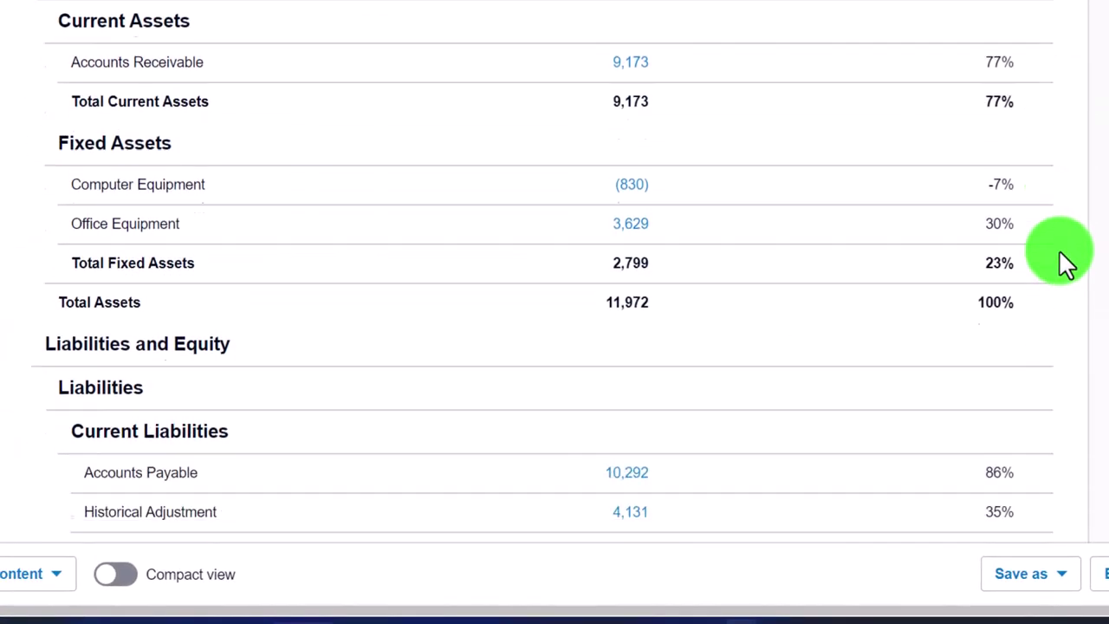
{"action": "scroll", "coordinate": [1066, 260], "scroll_direction": "down", "scroll_amount": 5}
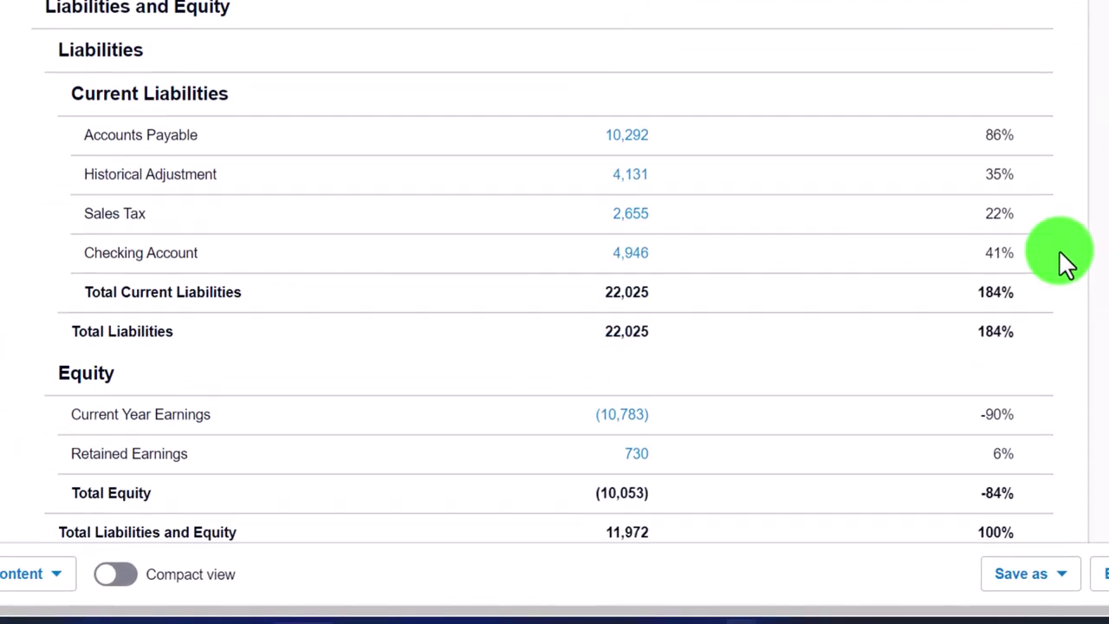
{"action": "left_click", "coordinate": [1058, 596]}
{"action": "left_click", "coordinate": [888, 509]}
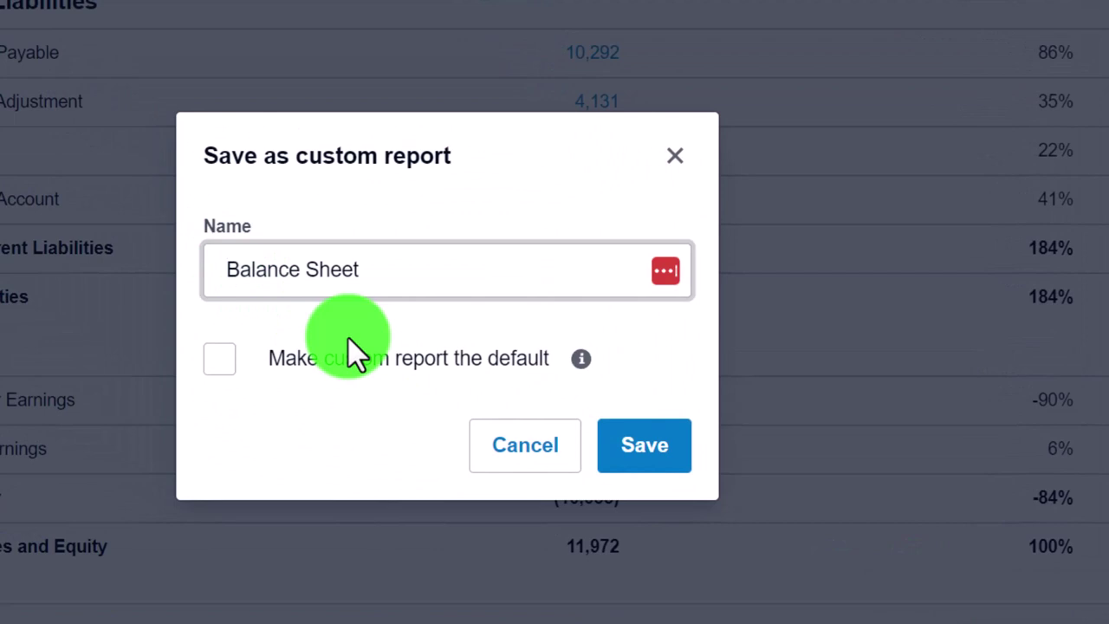
{"action": "type", "text": "3 Ver"}
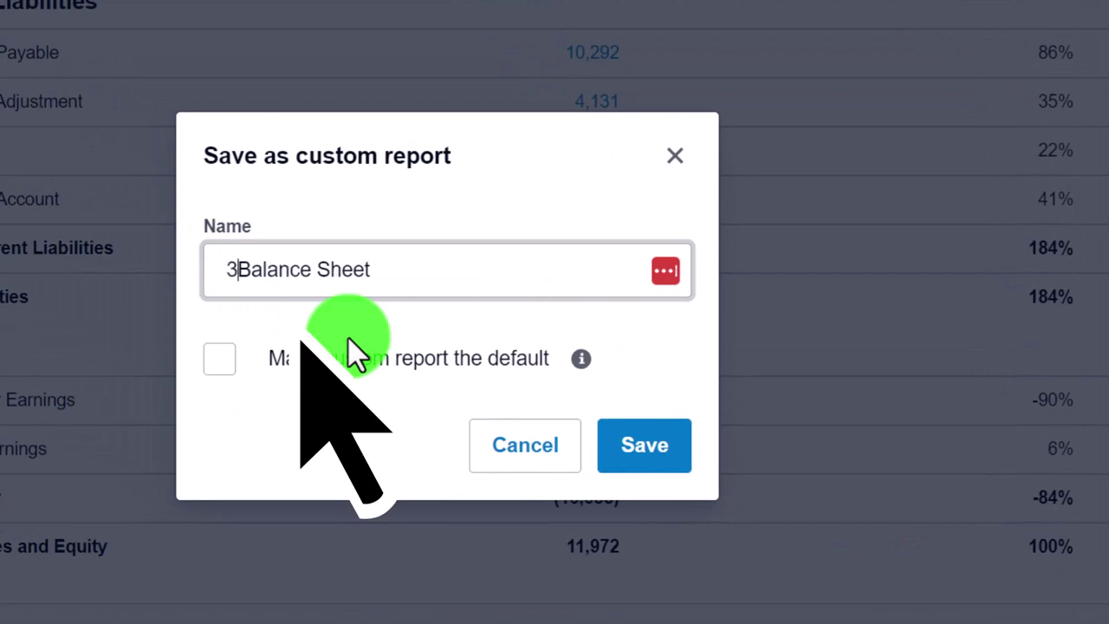
{"action": "type", "text": "tical Ana"}
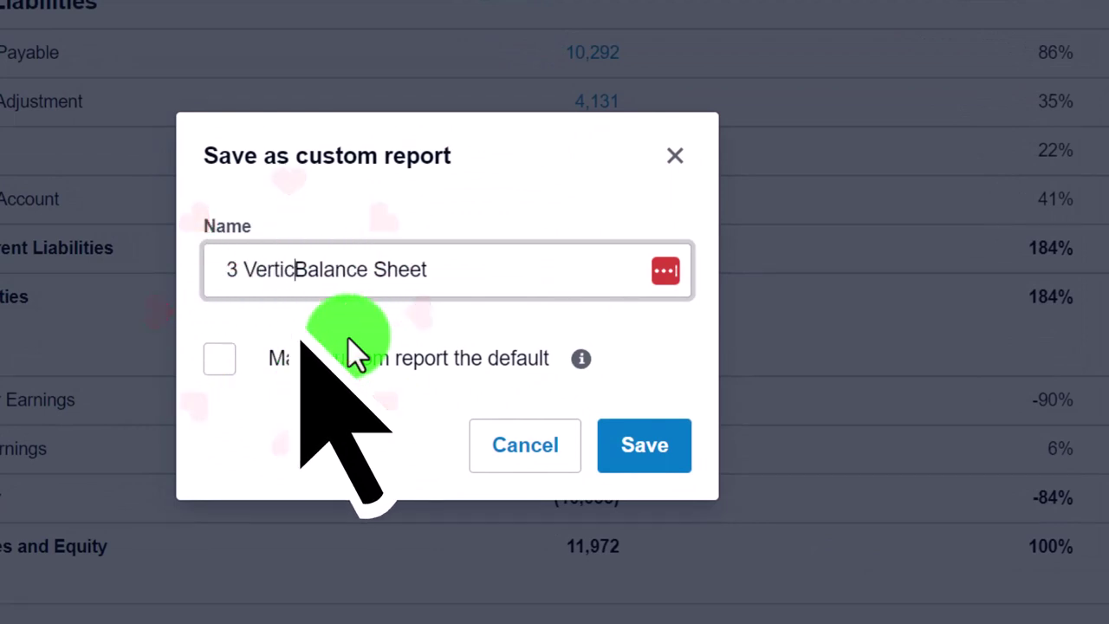
{"action": "type", "text": "lyss"}
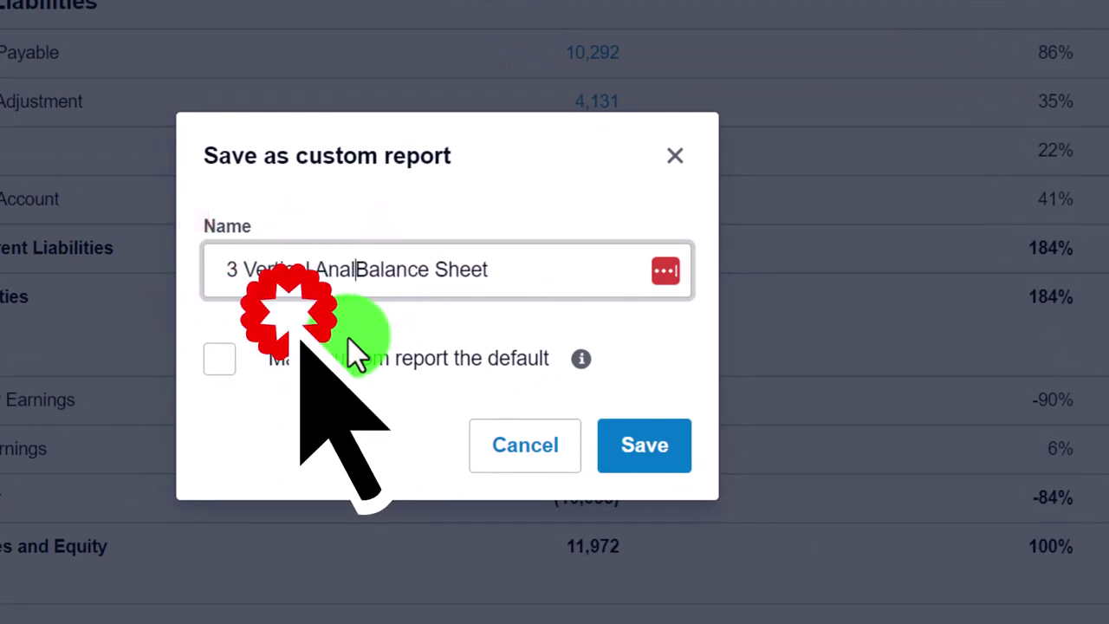
{"action": "key", "text": "BackSpace"}
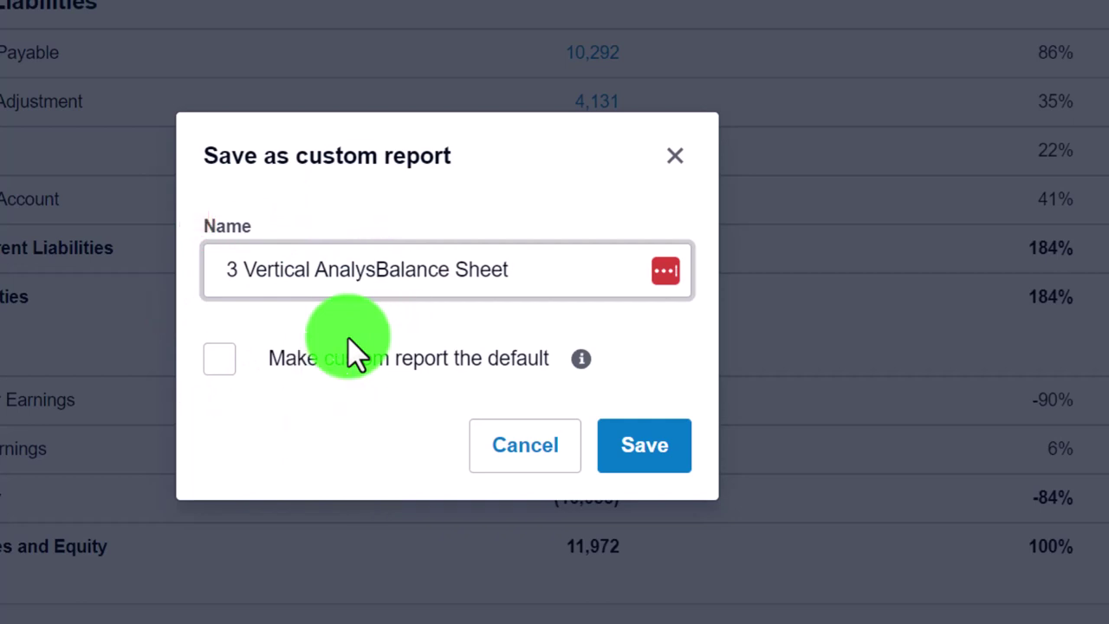
{"action": "type", "text": "is"}
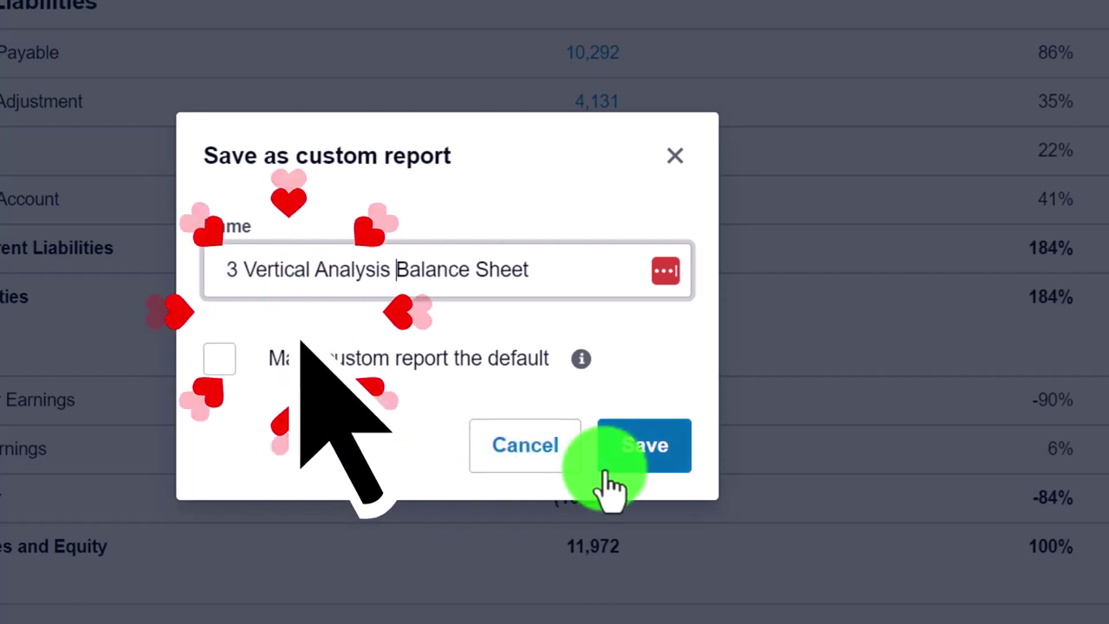
{"action": "left_click_drag", "start_coordinate": [586, 284], "coordinate": [139, 269]}
{"action": "key", "text": "ctrl+c"}
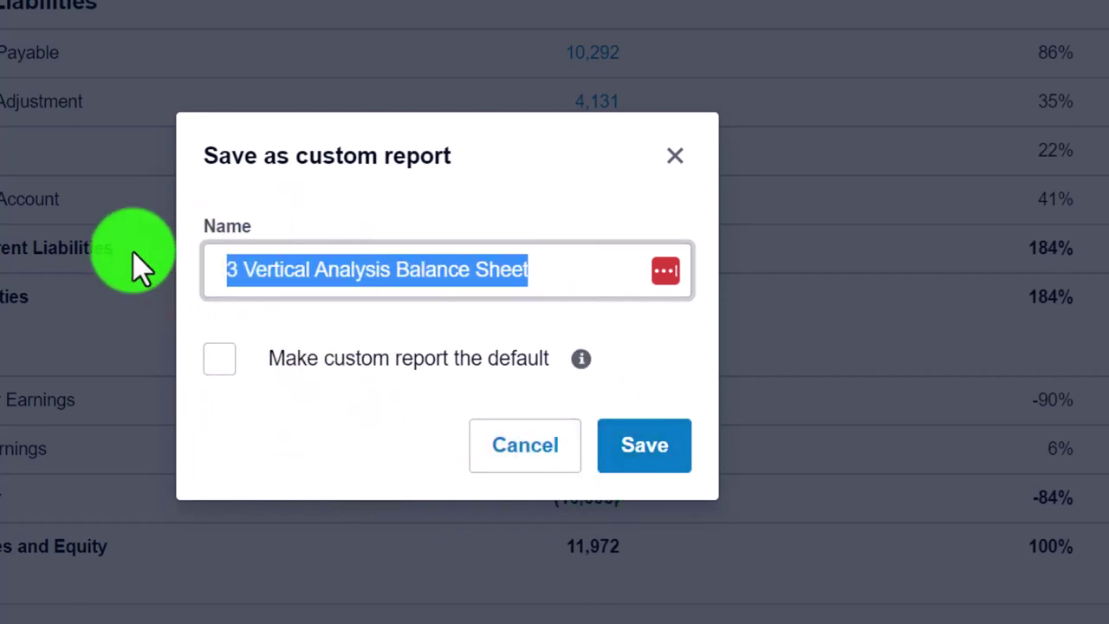
{"action": "left_click", "coordinate": [641, 457]}
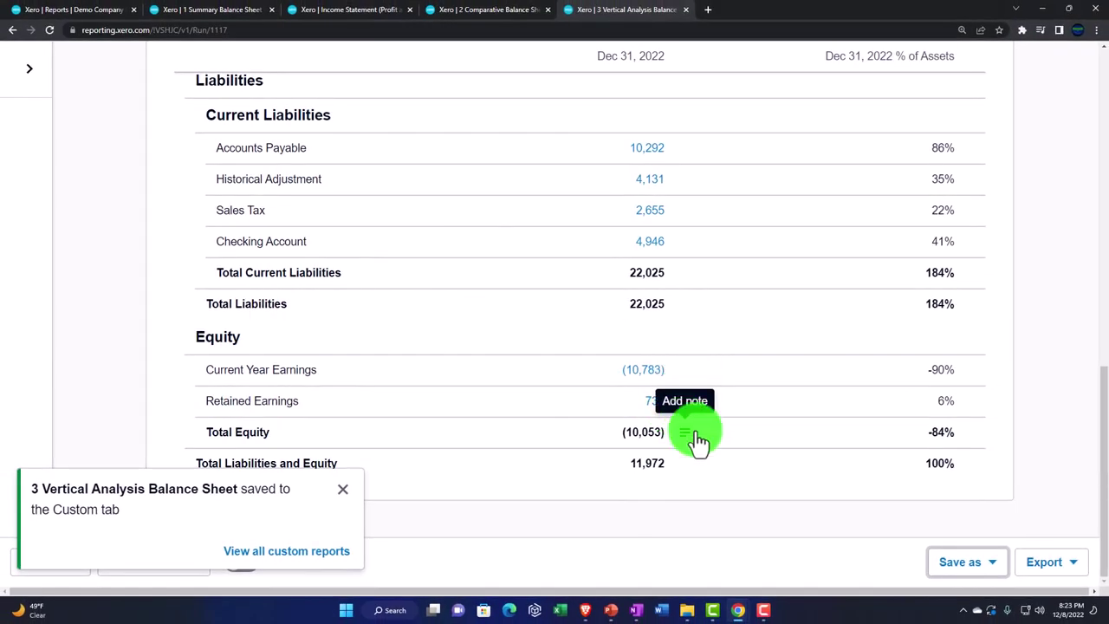
Export the vertical analysis balance sheet as a PDF and put the downloaded file in the Demo Company Reports folder.
{"action": "left_click", "coordinate": [990, 563]}
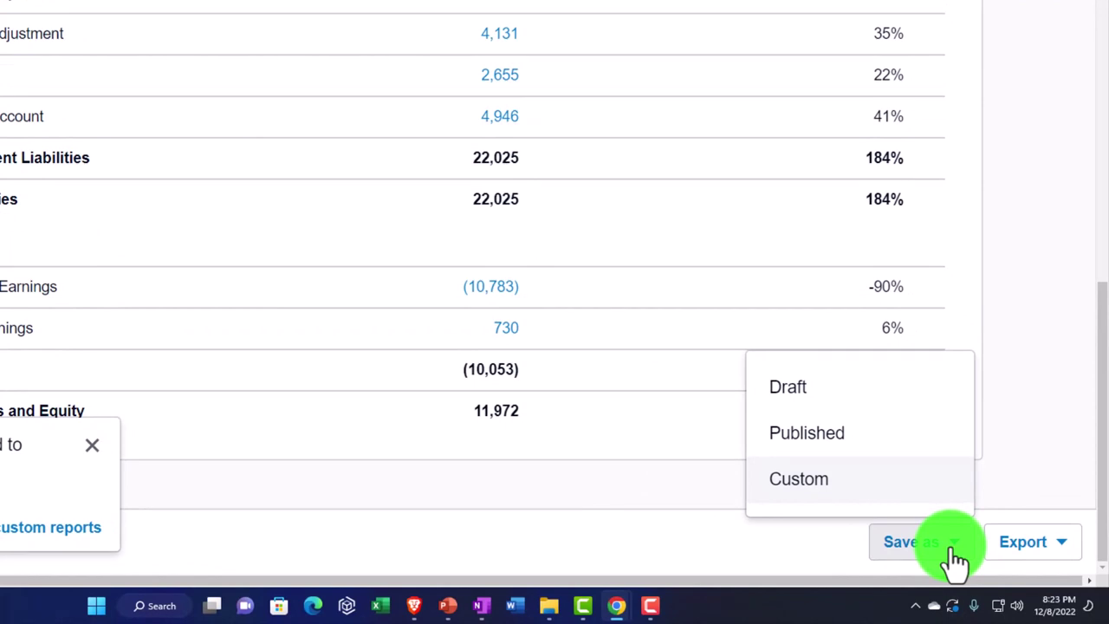
{"action": "left_click", "coordinate": [911, 397]}
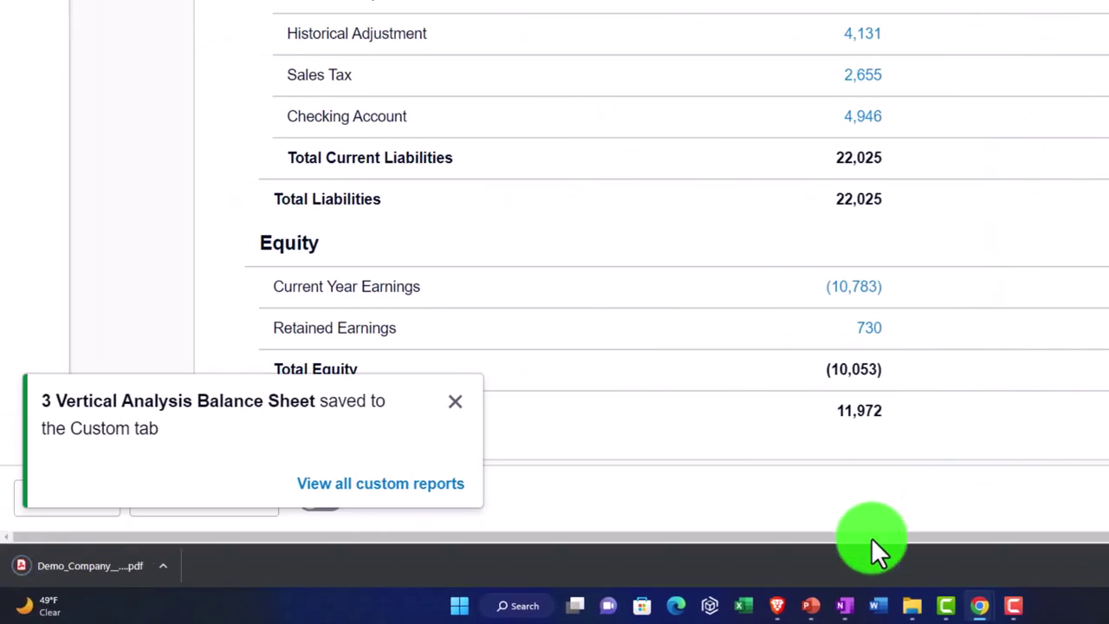
{"action": "left_click", "coordinate": [910, 610]}
{"action": "left_click", "coordinate": [1022, 503]}
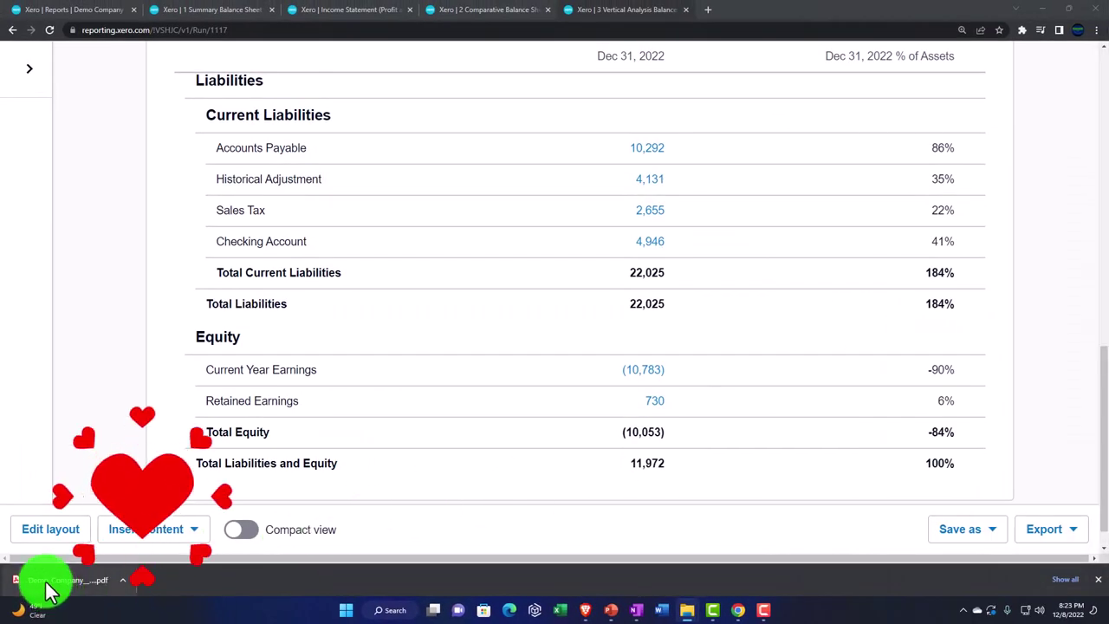
{"action": "left_click", "coordinate": [48, 591]}
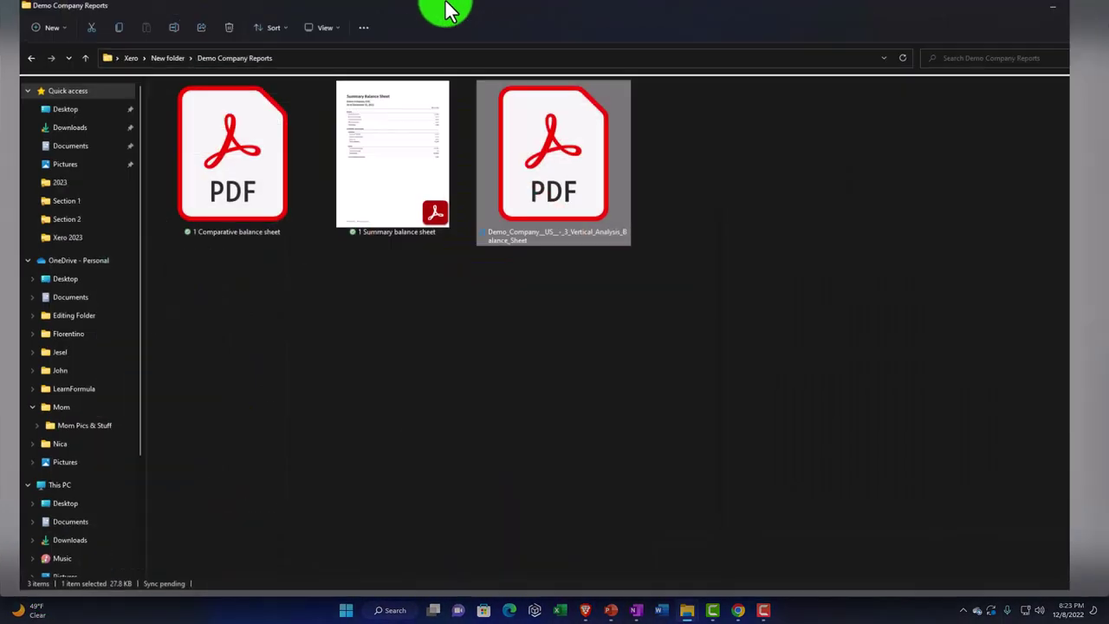
Rename the newly added PDF to the copied name "3 Vertical Analysis Balance Sheet" and return to the report in the browser.
{"action": "right_click", "coordinate": [526, 215]}
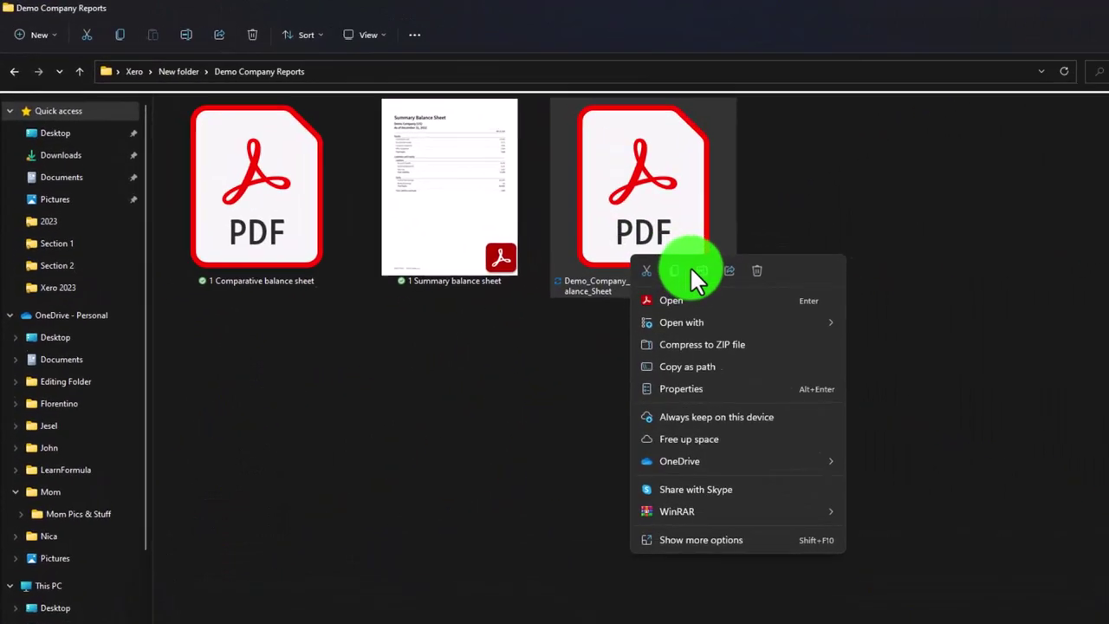
{"action": "left_click", "coordinate": [699, 271]}
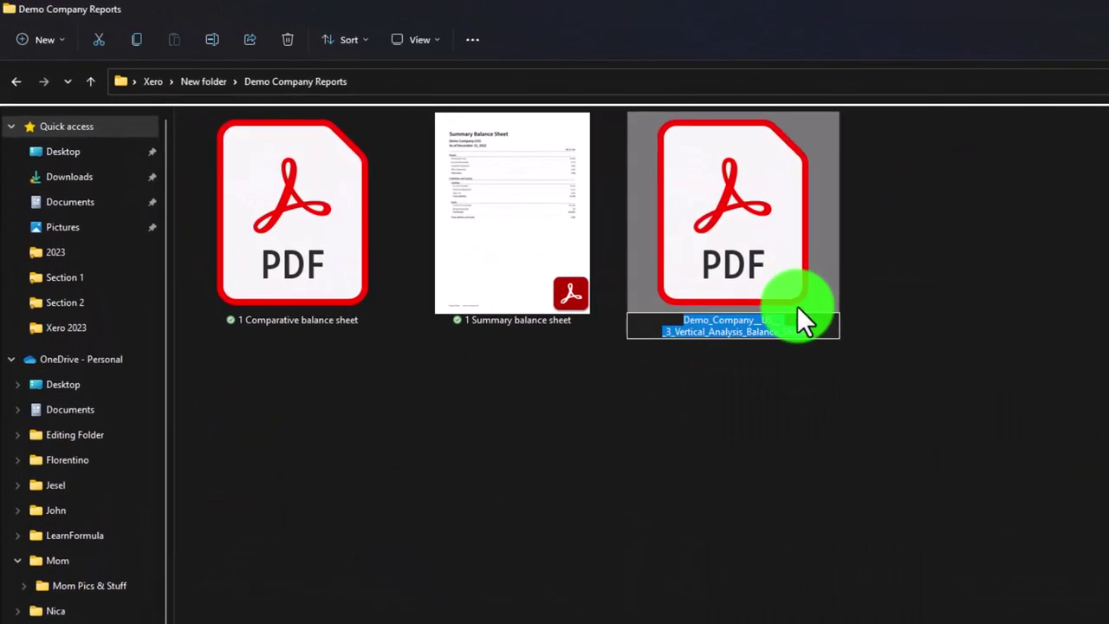
{"action": "key", "text": "ctrl+v"}
{"action": "key", "text": "Return"}
{"action": "left_click", "coordinate": [1020, 12]}
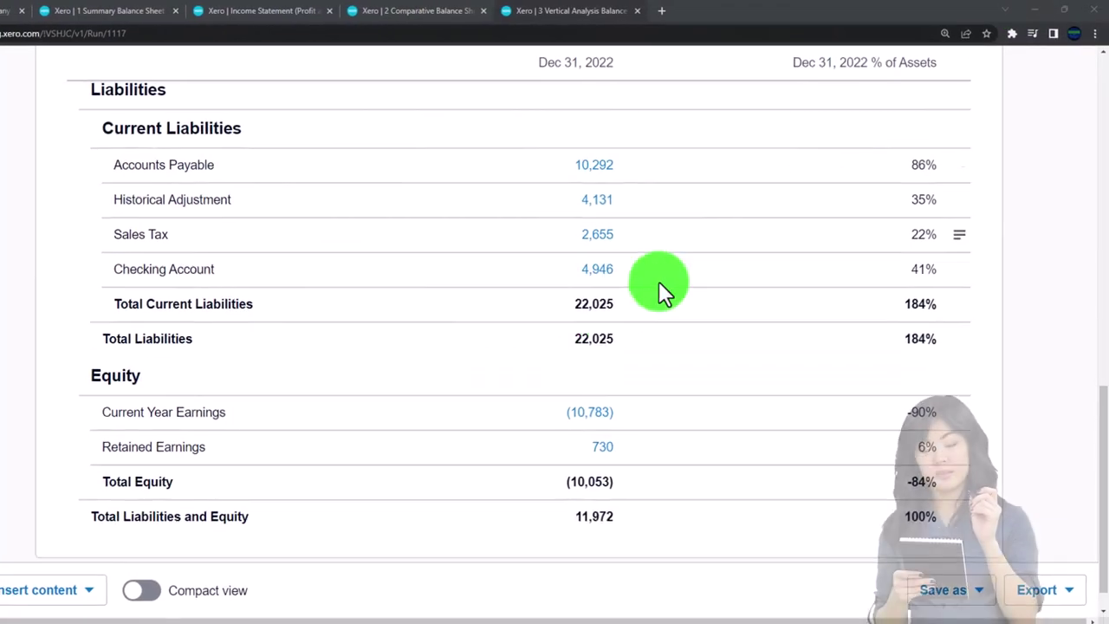
Review the vertical analysis balance sheet and compare it with the summary balance sheet.
{"action": "scroll", "coordinate": [658, 282], "scroll_direction": "up", "scroll_amount": 5}
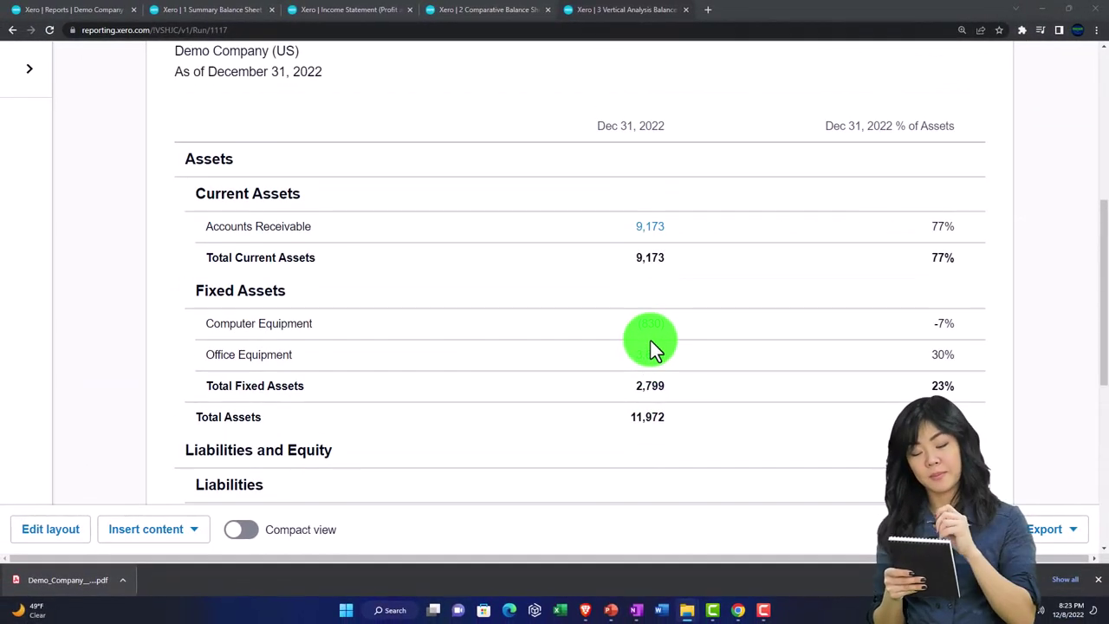
{"action": "scroll", "coordinate": [652, 345], "scroll_direction": "up", "scroll_amount": 1}
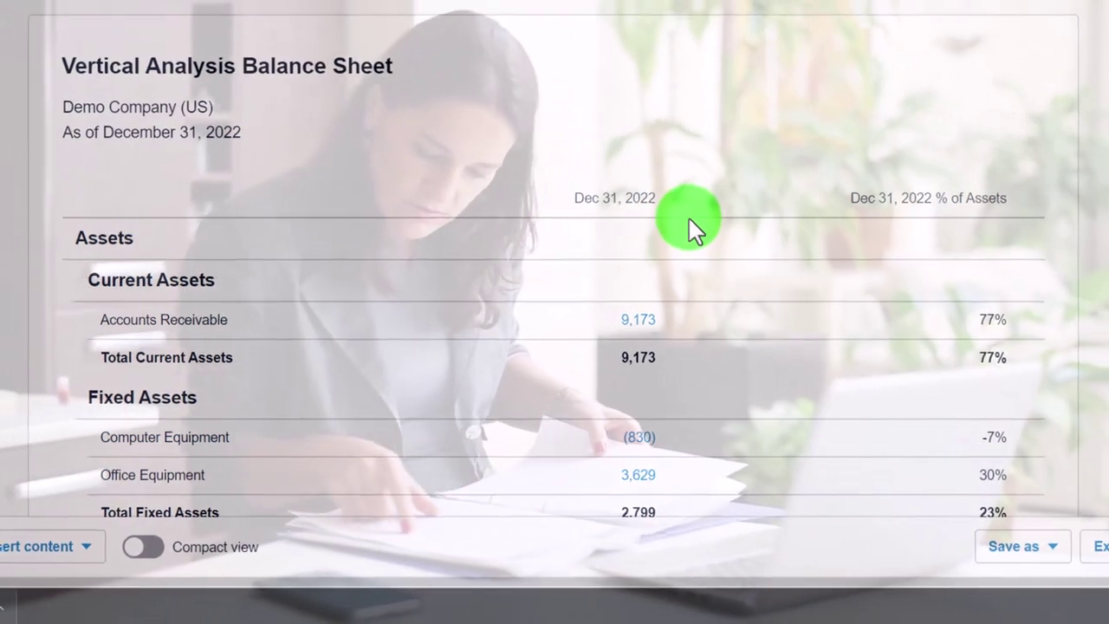
{"action": "left_click", "coordinate": [222, 10]}
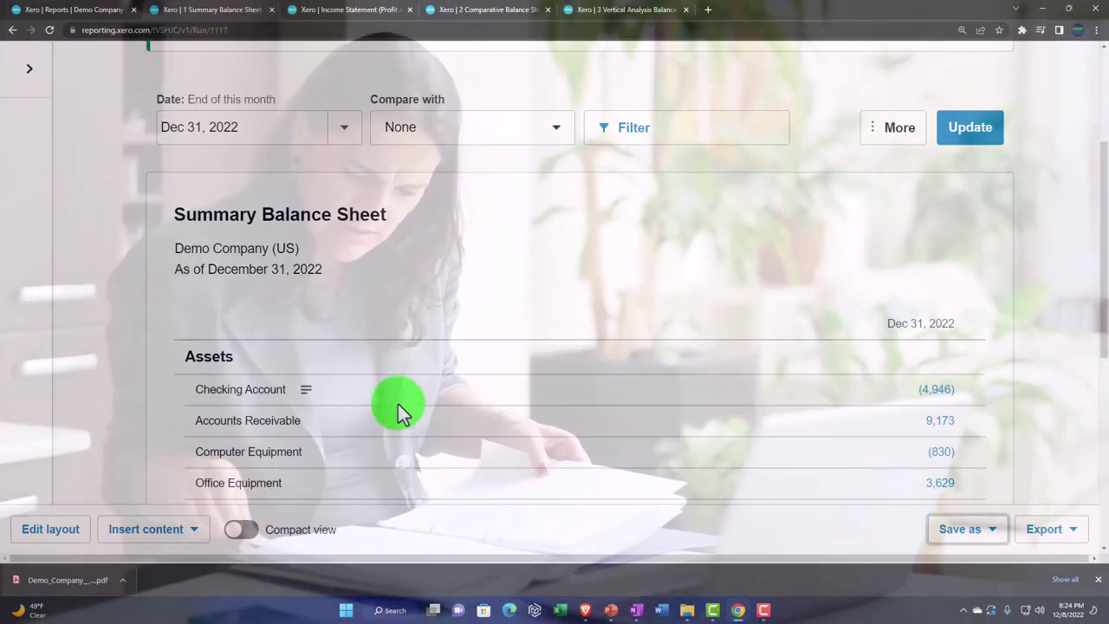
{"action": "scroll", "coordinate": [403, 411], "scroll_direction": "down", "scroll_amount": 2}
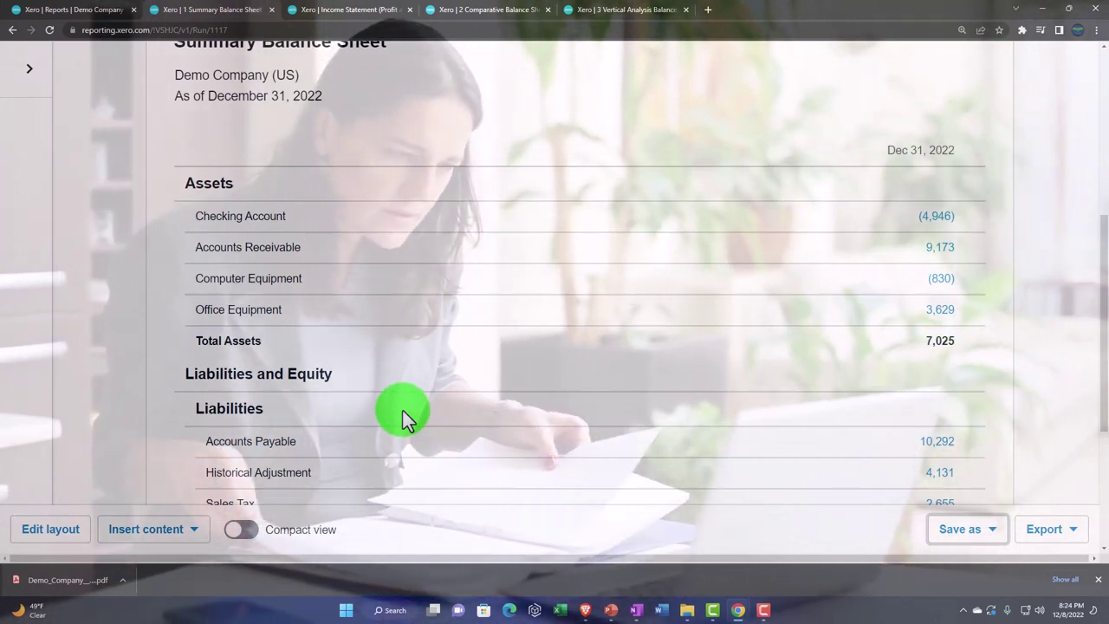
{"action": "key", "text": "ctrl+plus"}
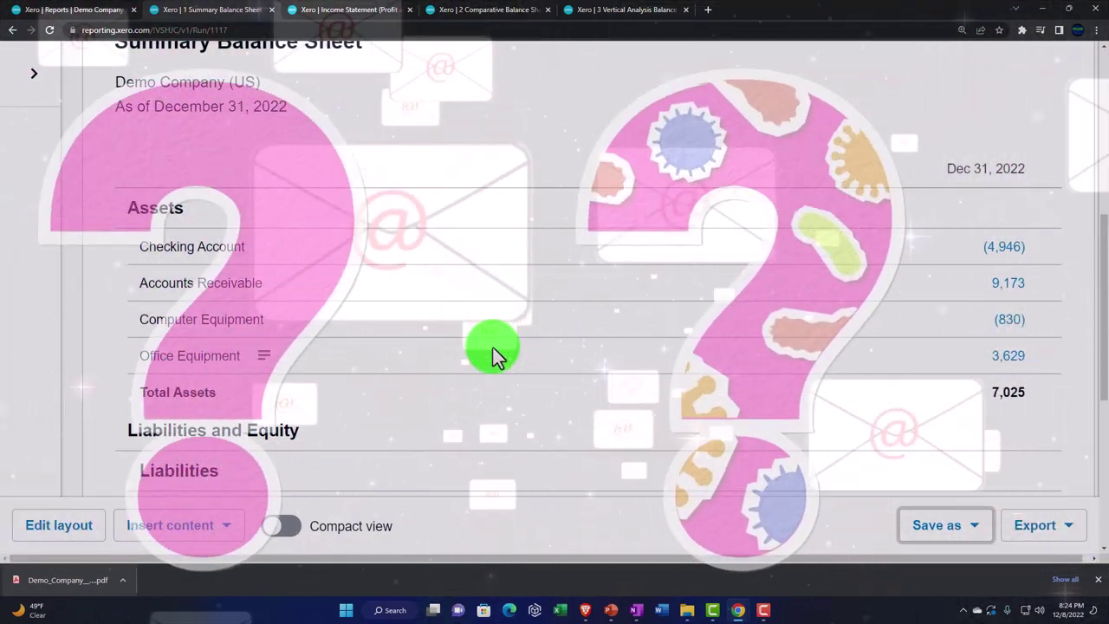
{"action": "scroll", "coordinate": [493, 347], "scroll_direction": "up", "scroll_amount": 3}
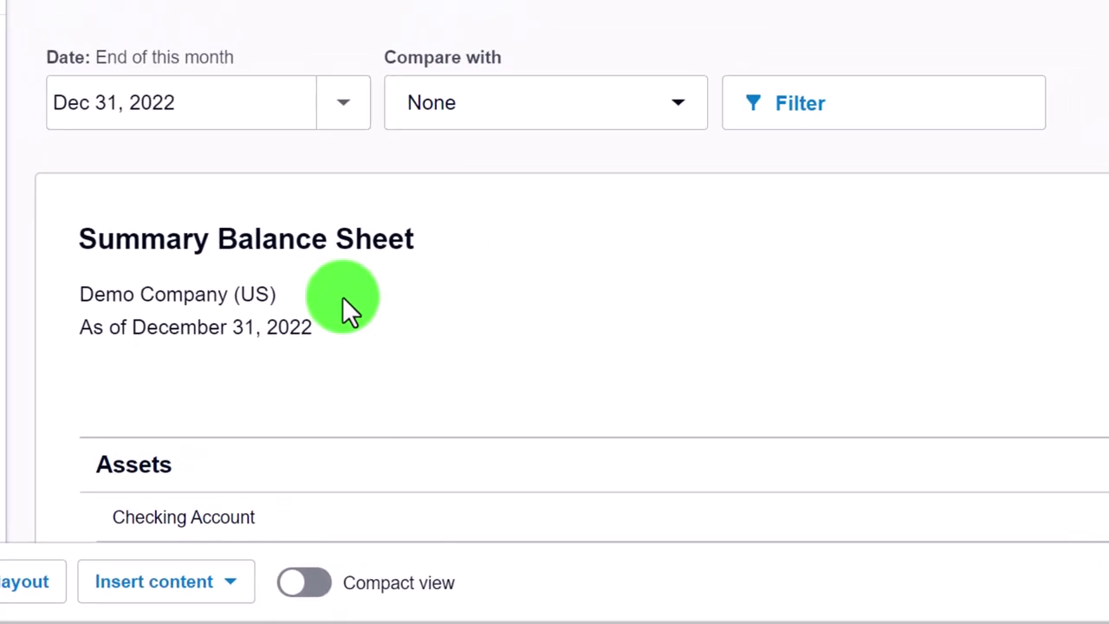
{"action": "left_click", "coordinate": [604, 10]}
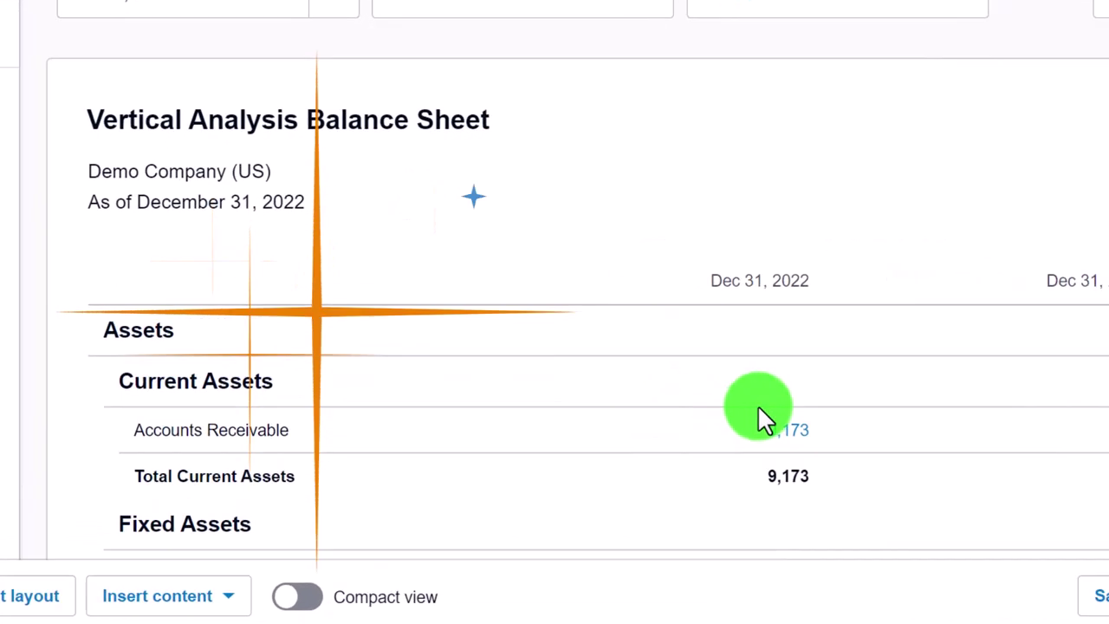
{"action": "scroll", "coordinate": [895, 459], "scroll_direction": "up", "scroll_amount": 1}
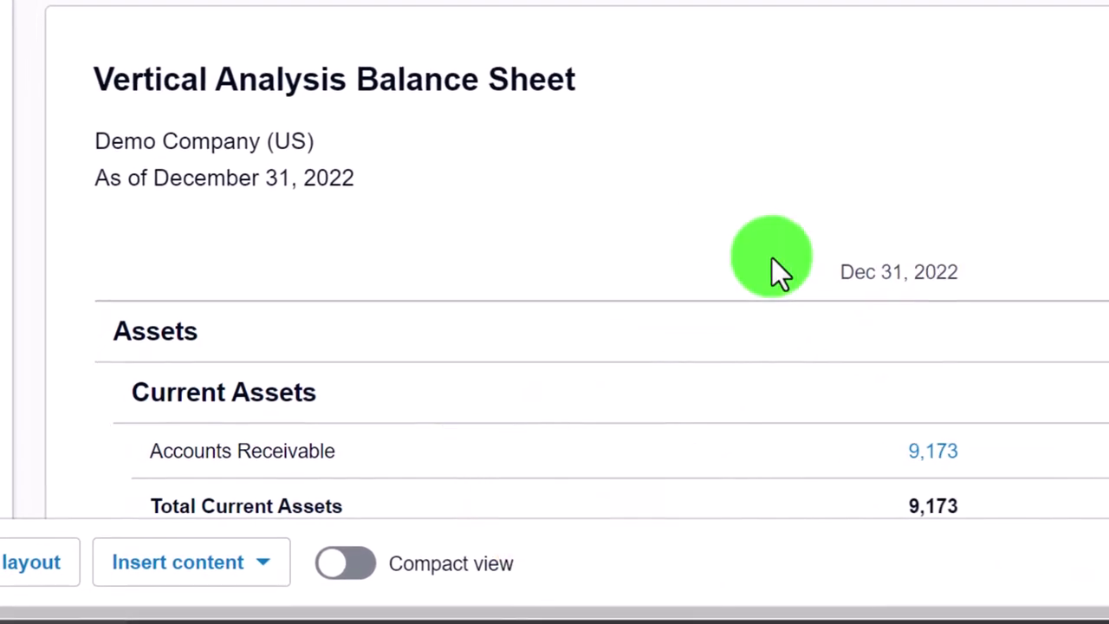
Refresh the list of custom reports and sort it by title in ascending order.
{"action": "left_click", "coordinate": [86, 10]}
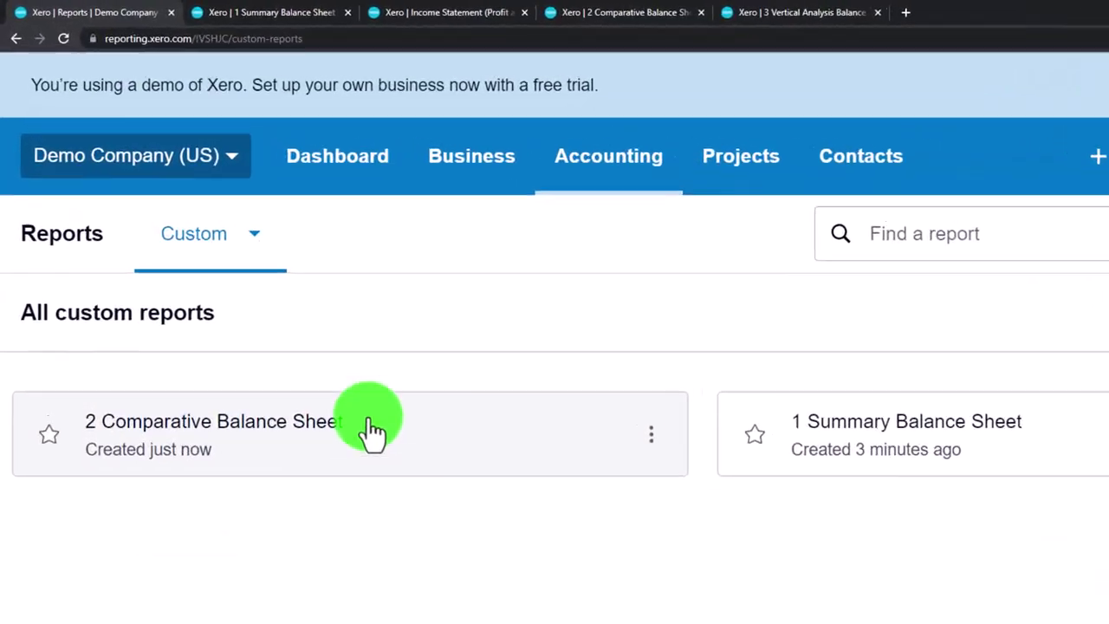
{"action": "left_click", "coordinate": [63, 38]}
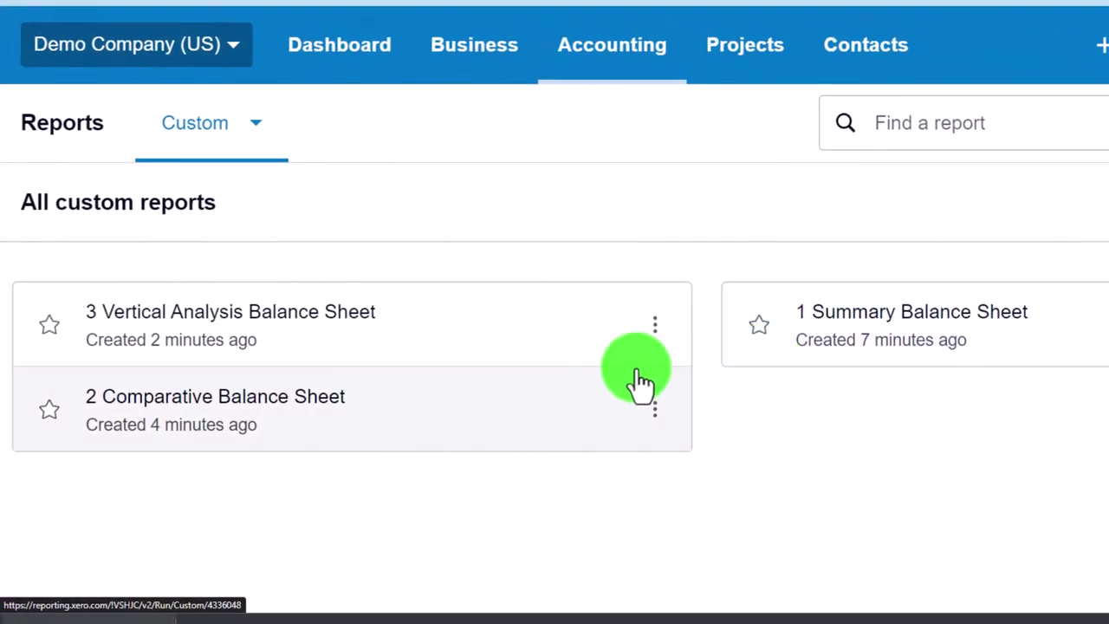
{"action": "left_click", "coordinate": [1089, 201]}
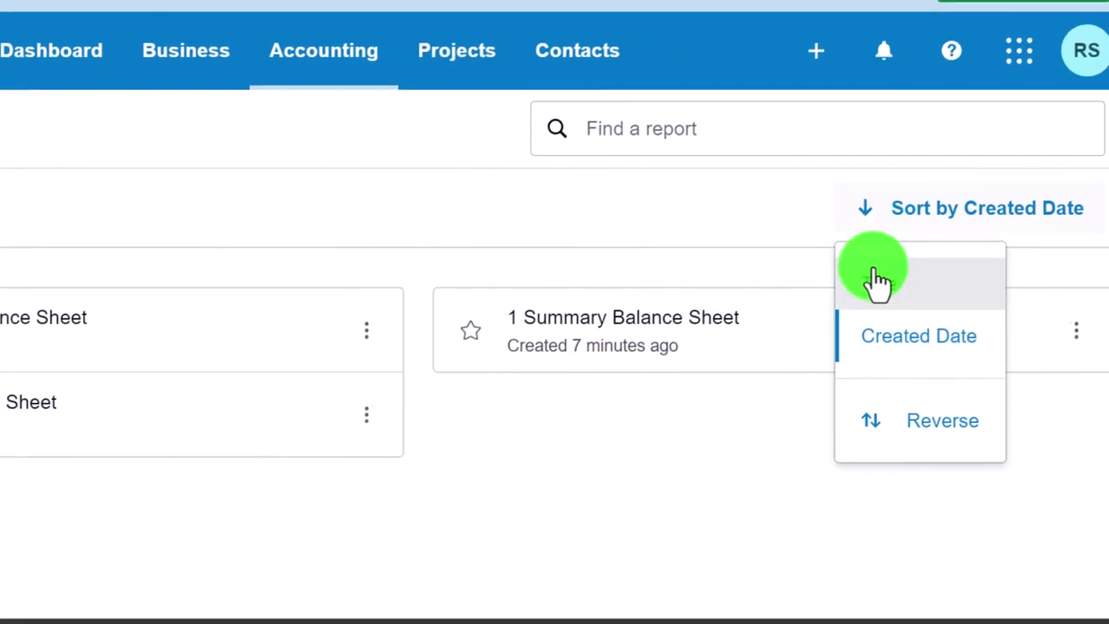
{"action": "left_click", "coordinate": [878, 279]}
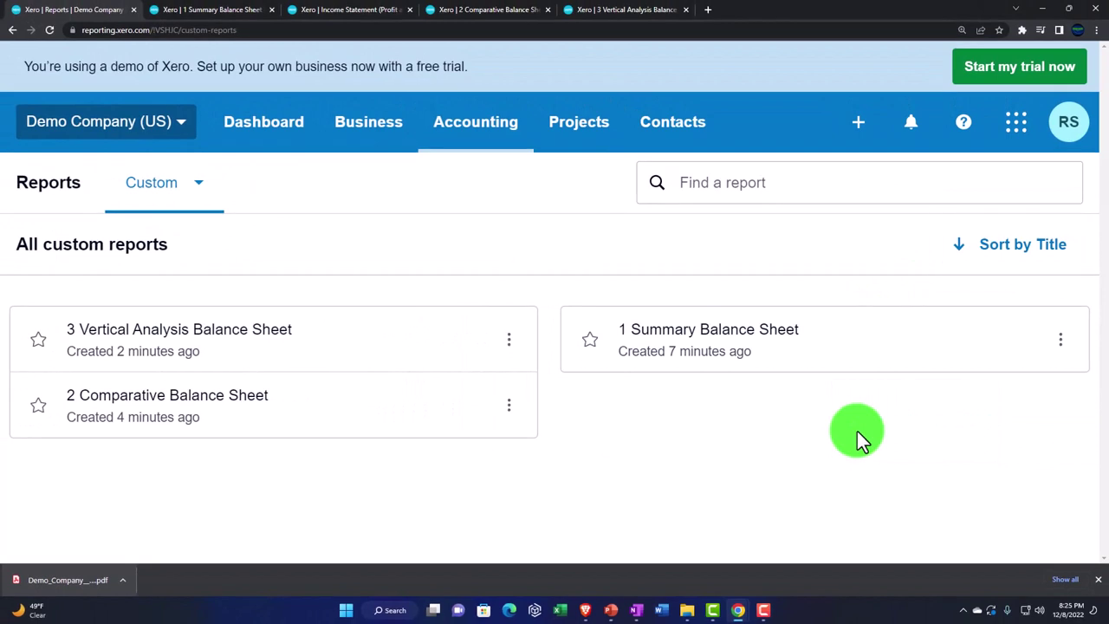
{"action": "left_click", "coordinate": [957, 250]}
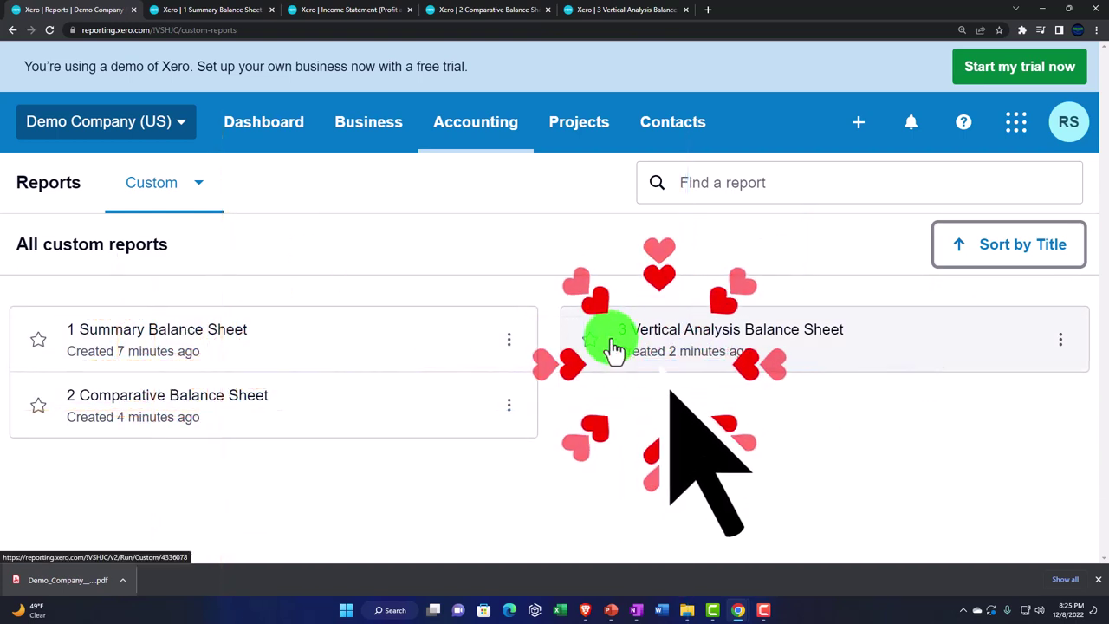
In the Demo Company Reports folder, create a subfolder named Reports and move the three balance sheet PDFs into it.
{"action": "left_click", "coordinate": [689, 611]}
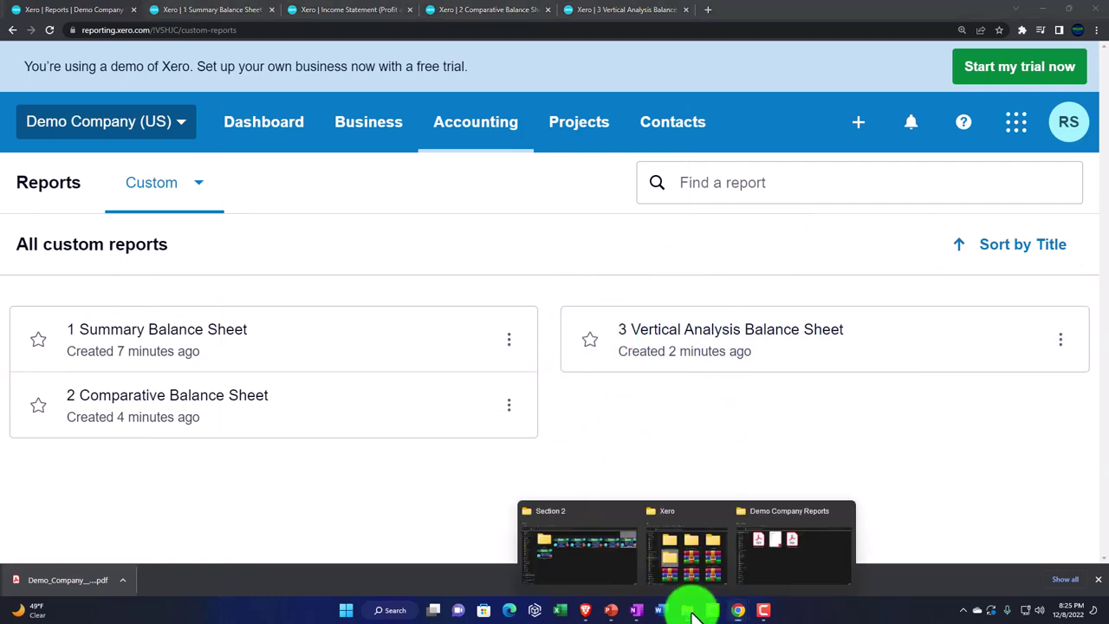
{"action": "left_click", "coordinate": [753, 572]}
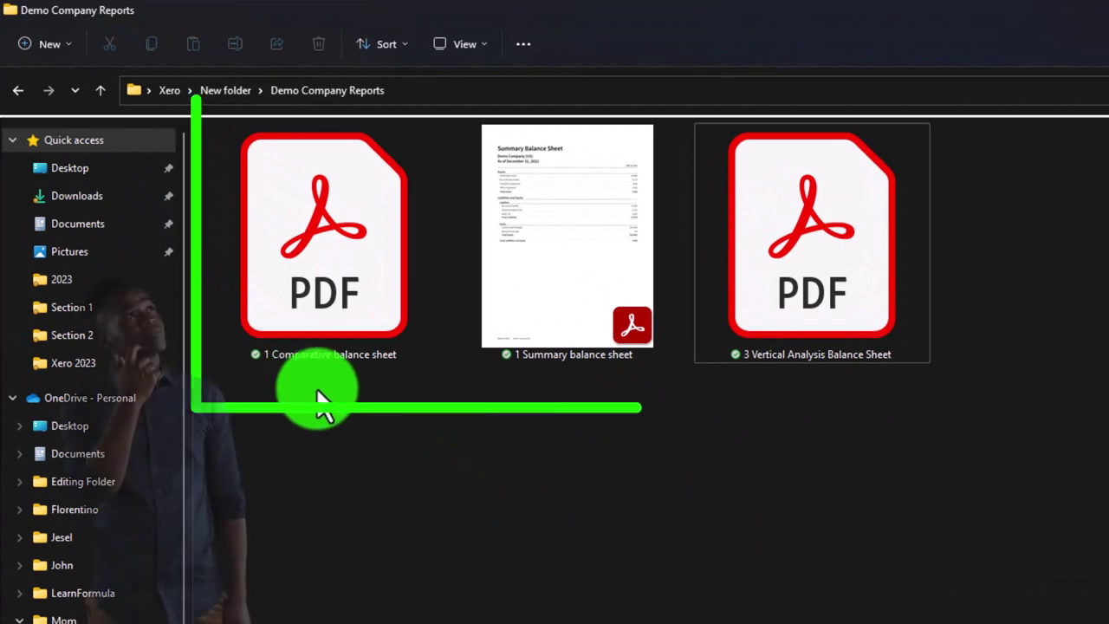
{"action": "right_click", "coordinate": [612, 434]}
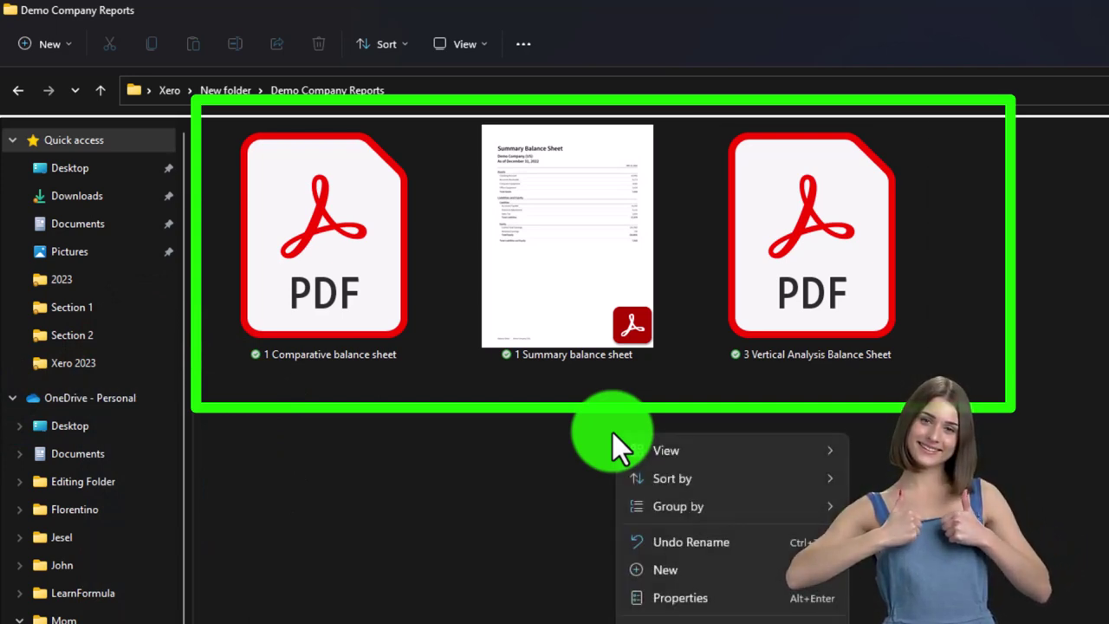
{"action": "mouse_move", "coordinate": [684, 572]}
{"action": "left_click", "coordinate": [899, 574]}
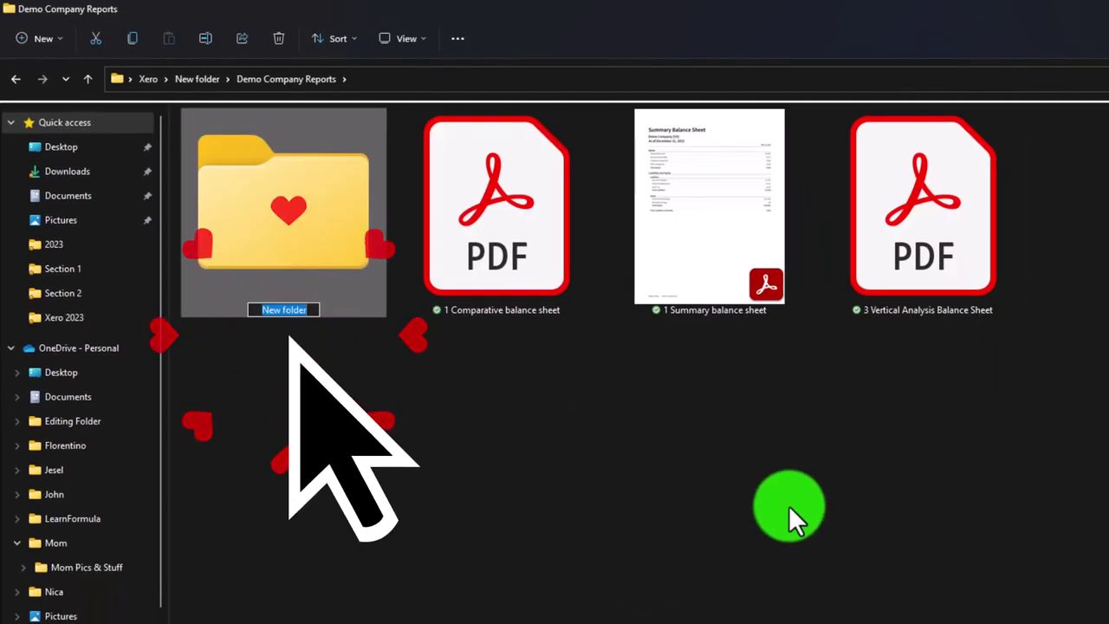
{"action": "type", "text": "Reports"}
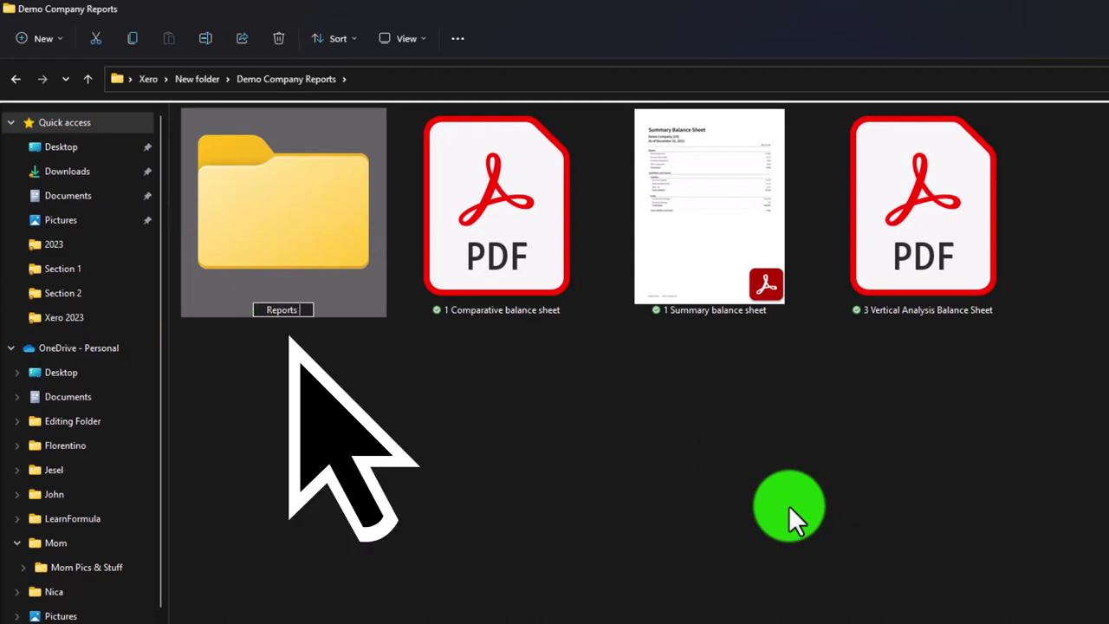
{"action": "left_click_drag", "start_coordinate": [487, 439], "coordinate": [933, 252]}
{"action": "left_click_drag", "start_coordinate": [516, 304], "coordinate": [321, 251]}
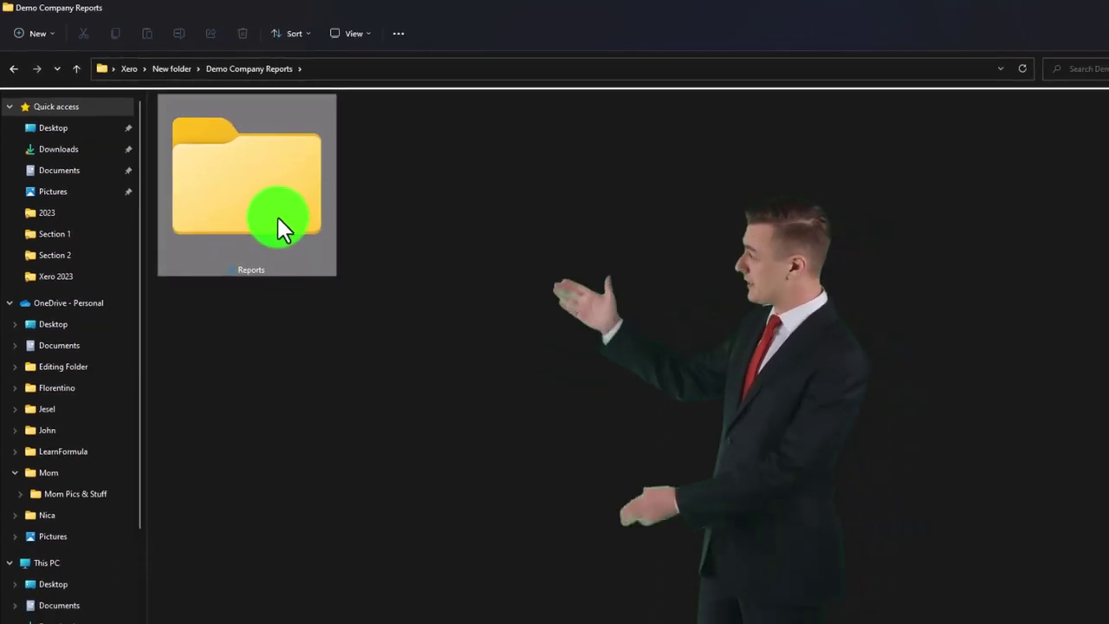
Compress the Reports folder into a ZIP file, keeping the suggested name.
{"action": "right_click", "coordinate": [291, 233]}
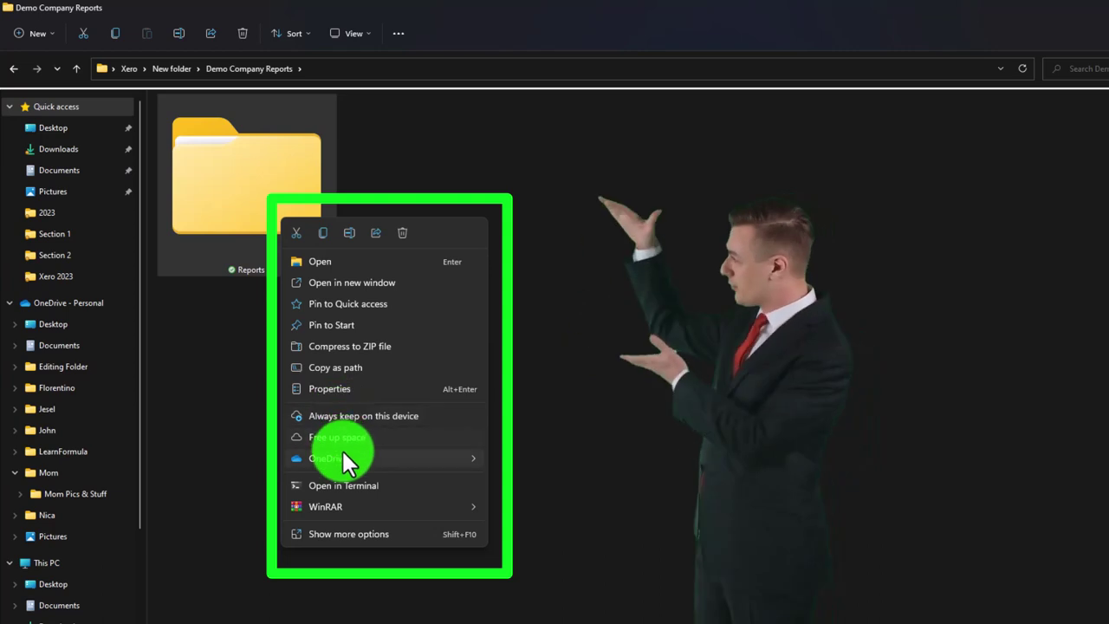
{"action": "mouse_move", "coordinate": [342, 457]}
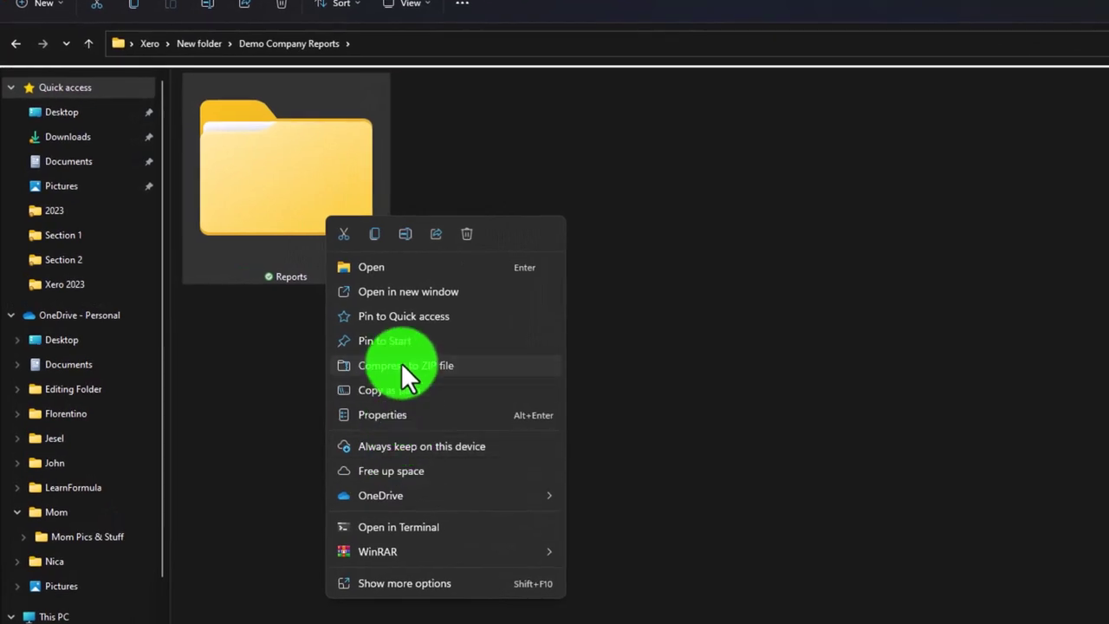
{"action": "left_click", "coordinate": [401, 365]}
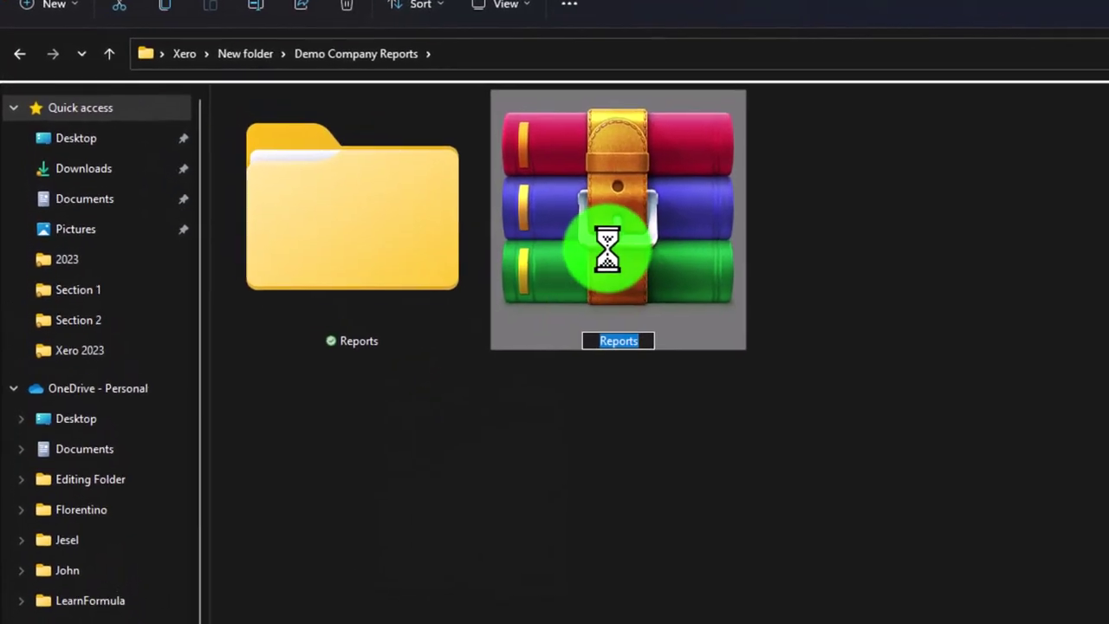
{"action": "left_click", "coordinate": [608, 249]}
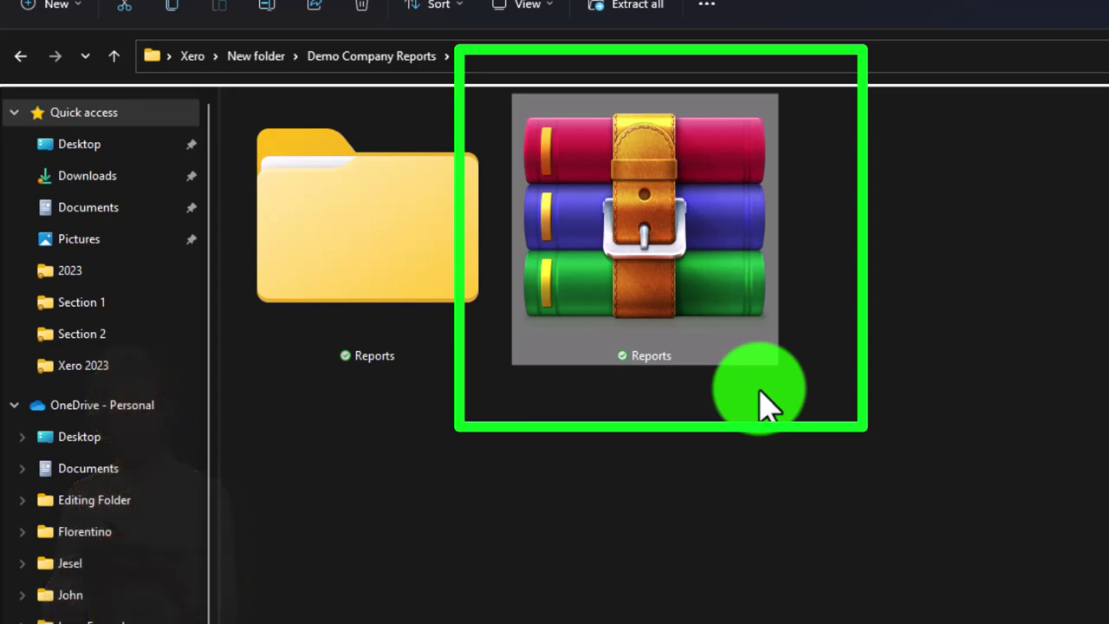
Open the Reports folder and display its PDFs as extra large icons.
{"action": "double_click", "coordinate": [409, 235]}
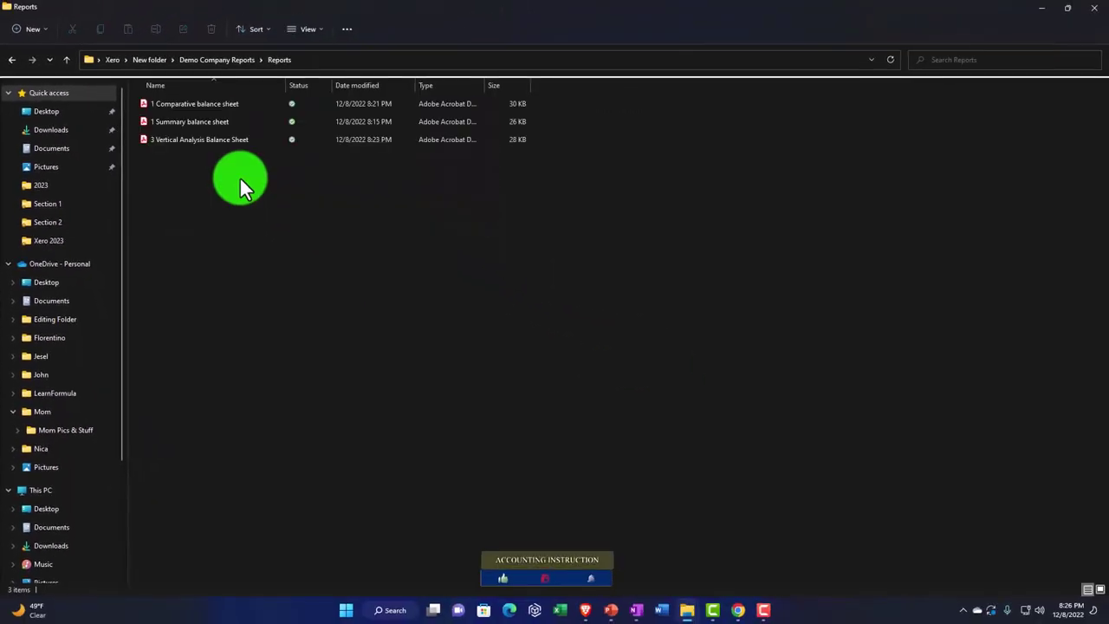
{"action": "left_click", "coordinate": [307, 28]}
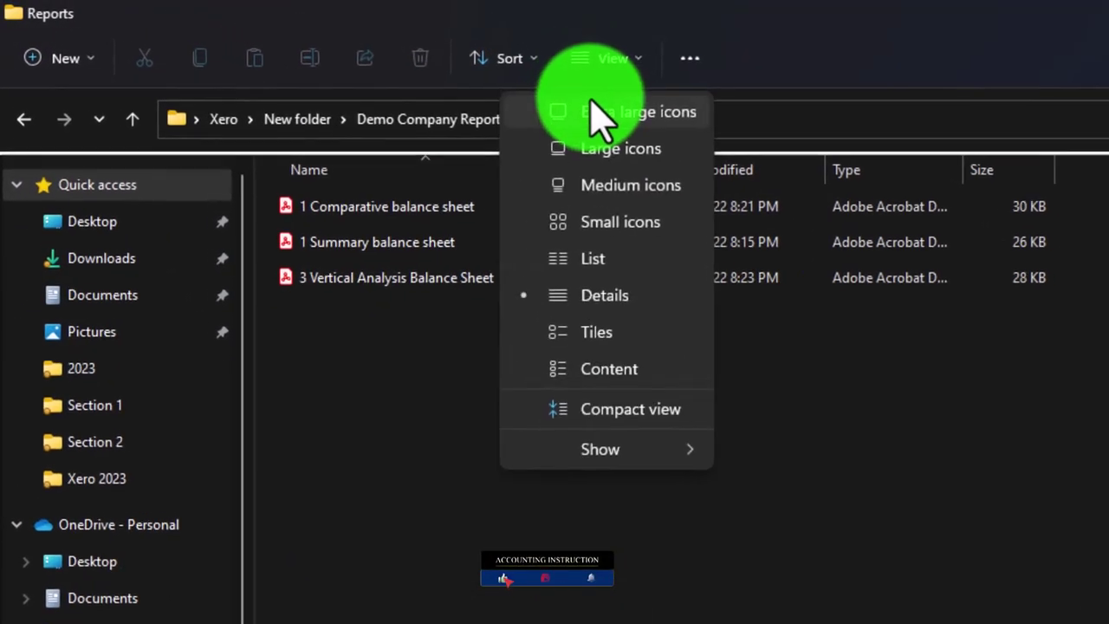
{"action": "left_click", "coordinate": [600, 117]}
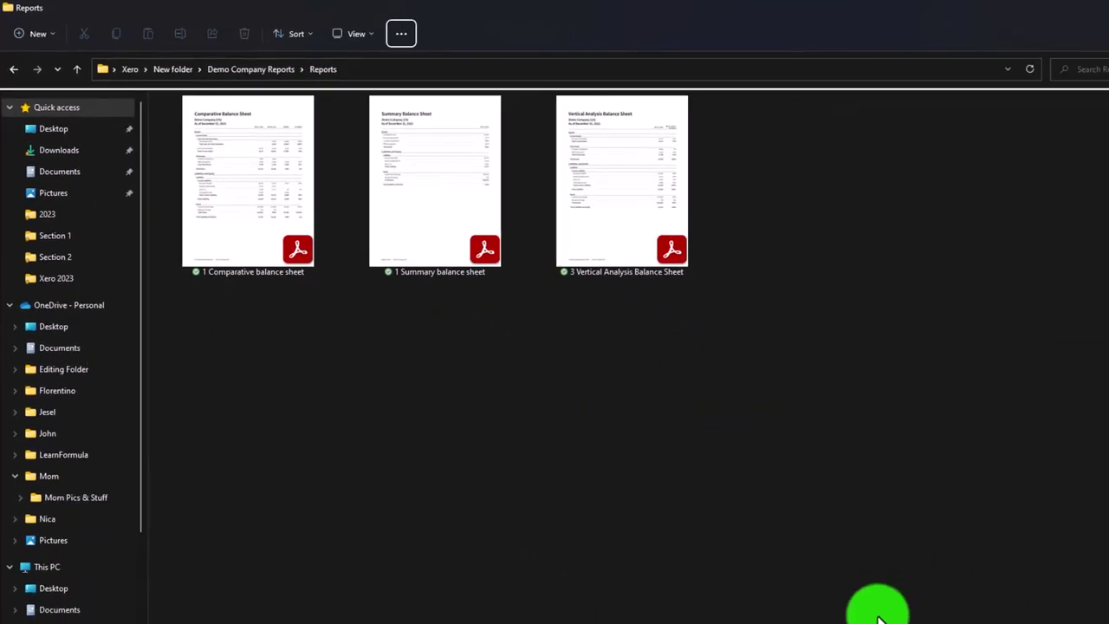
Switch back to Xero in the browser and review the Income Statement (Profit and Loss) report for 2022.
{"action": "mouse_move", "coordinate": [752, 611]}
{"action": "left_click", "coordinate": [775, 567]}
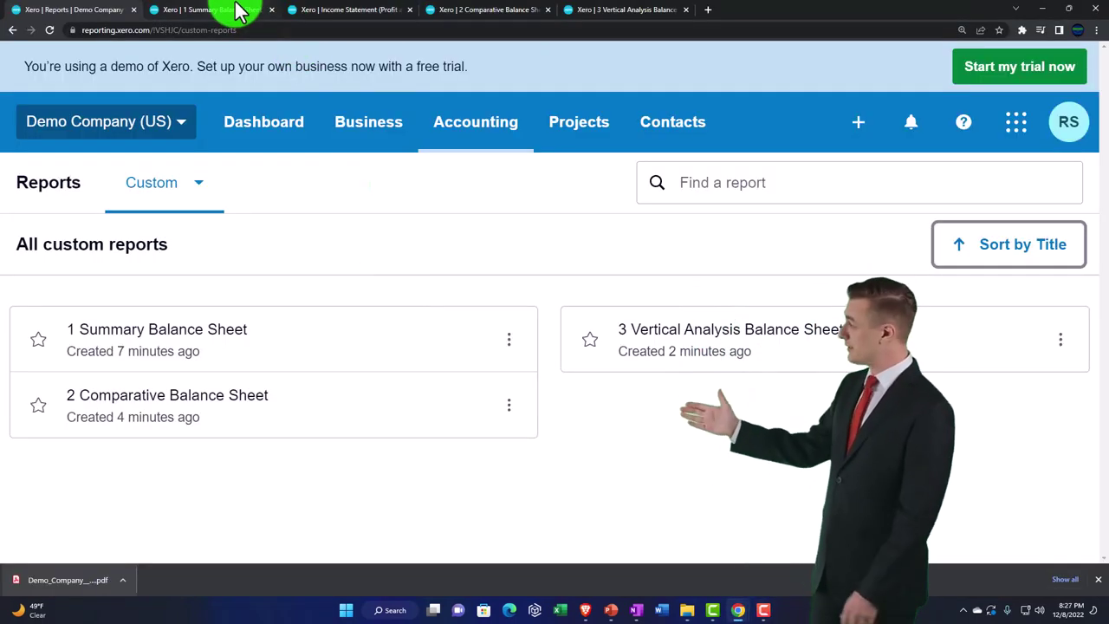
{"action": "left_click", "coordinate": [364, 10]}
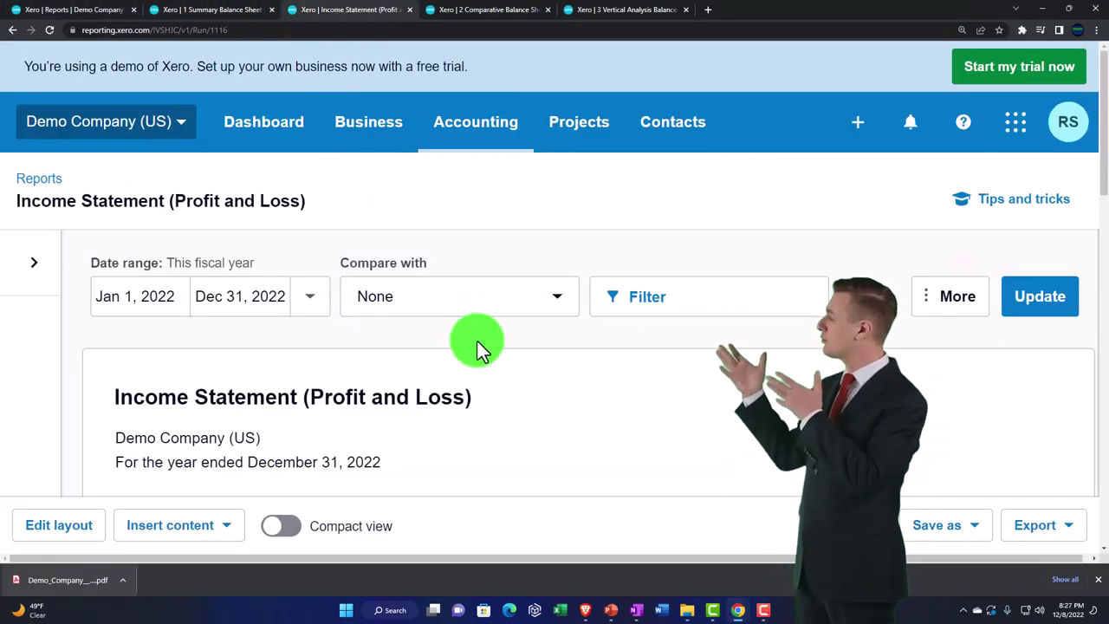
{"action": "scroll", "coordinate": [477, 341], "scroll_direction": "down", "scroll_amount": 2}
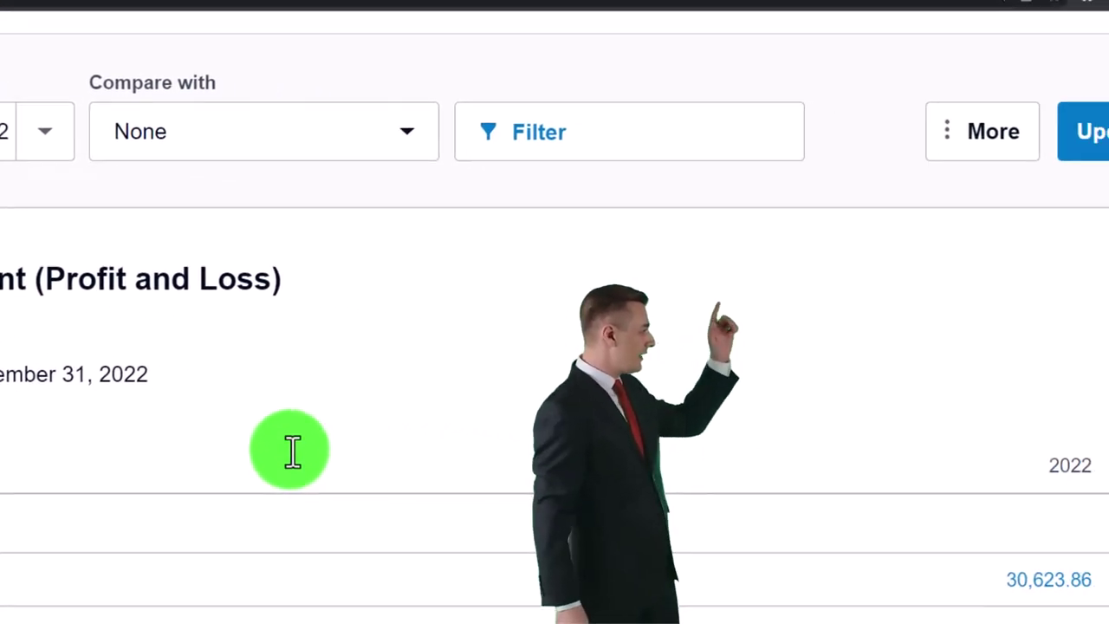
{"action": "scroll", "coordinate": [187, 428], "scroll_direction": "down", "scroll_amount": 3}
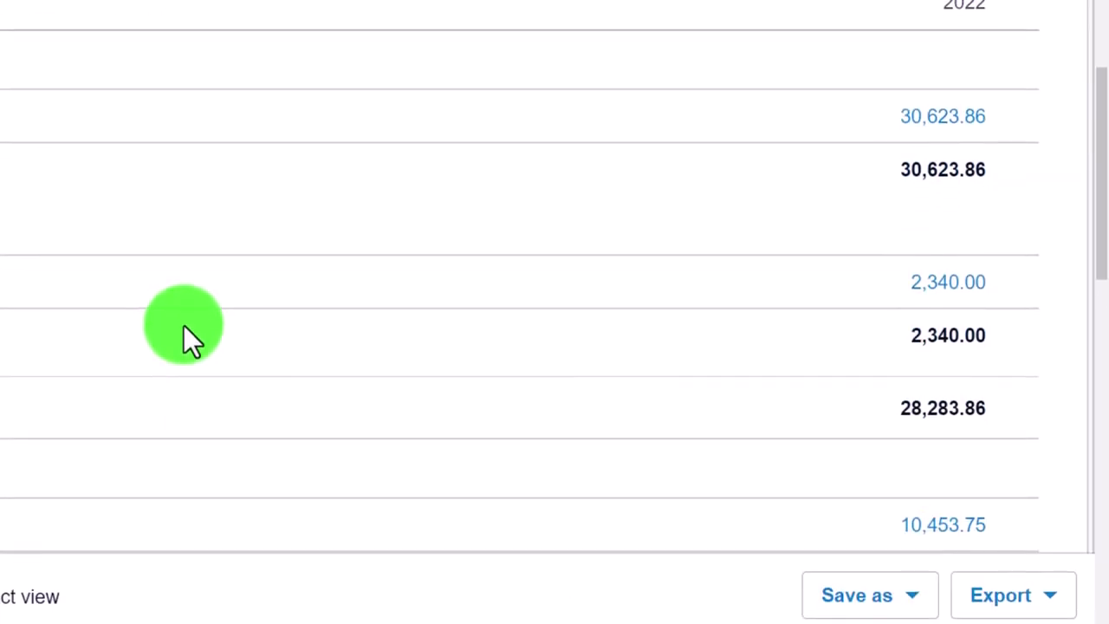